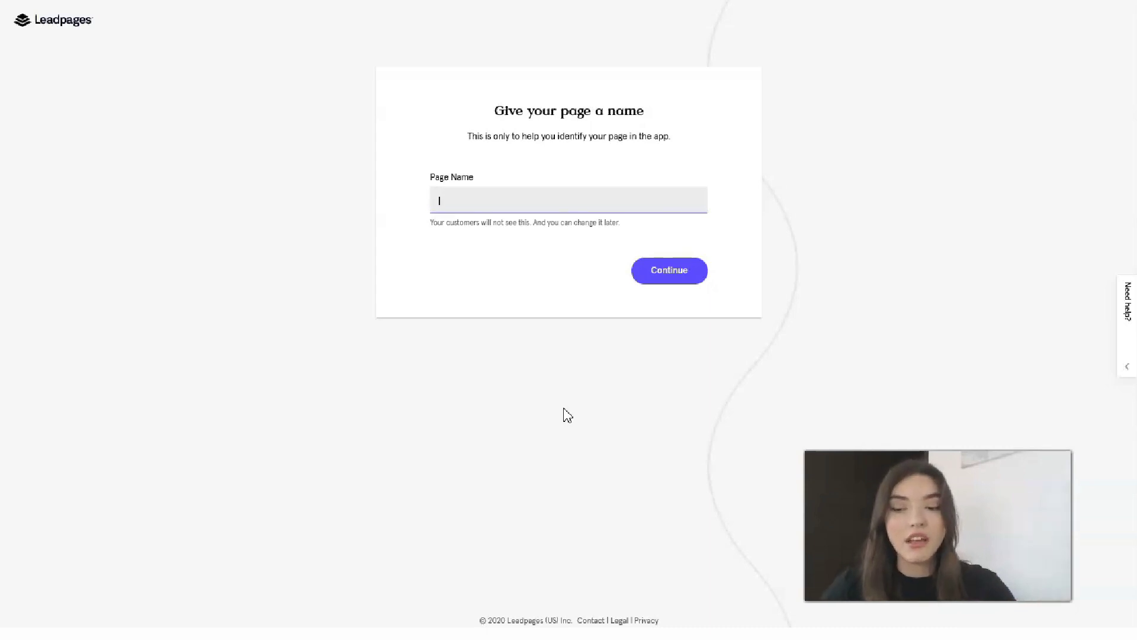
# - Name the new page "Phsychology webinar" and continue to the page editor
pyautogui.click(545, 546)
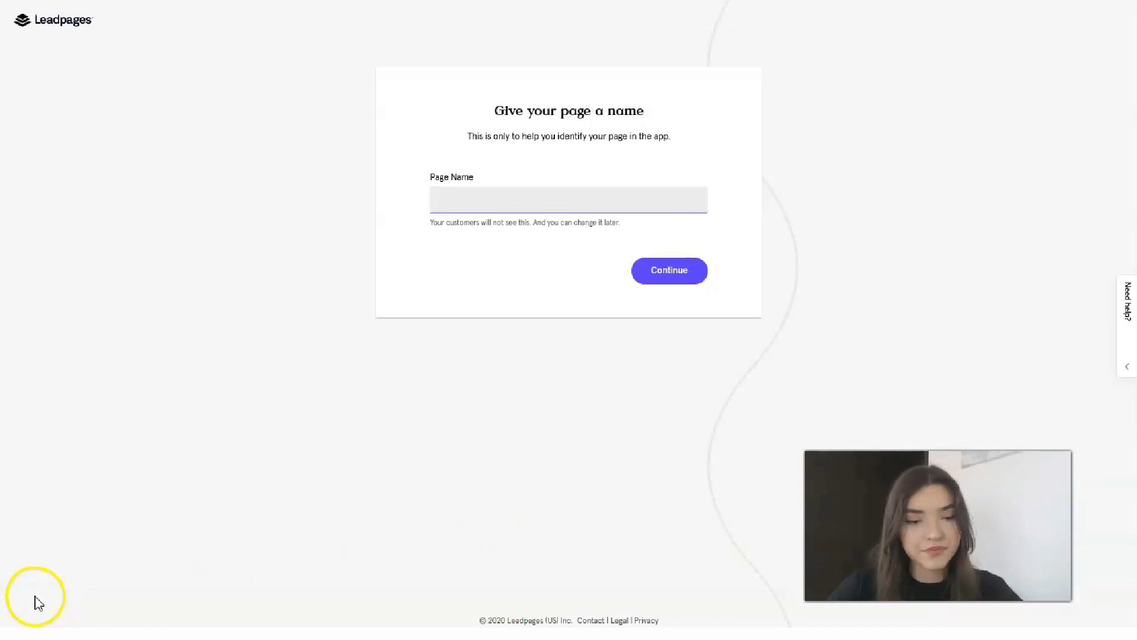
pyautogui.write('Phsychology webinar')
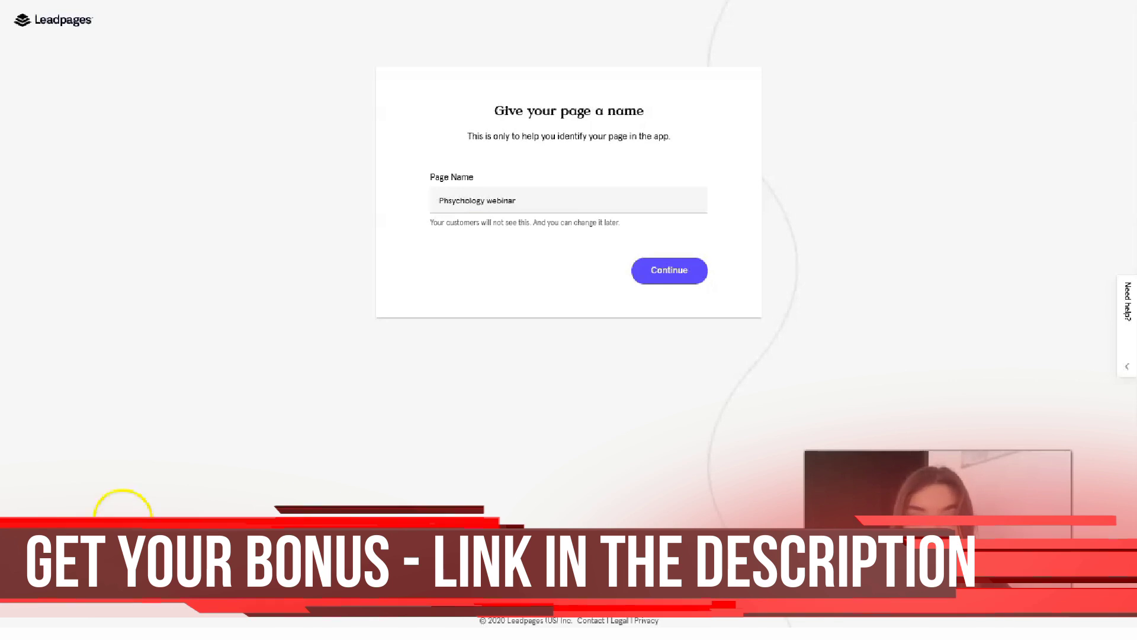
pyautogui.click(681, 278)
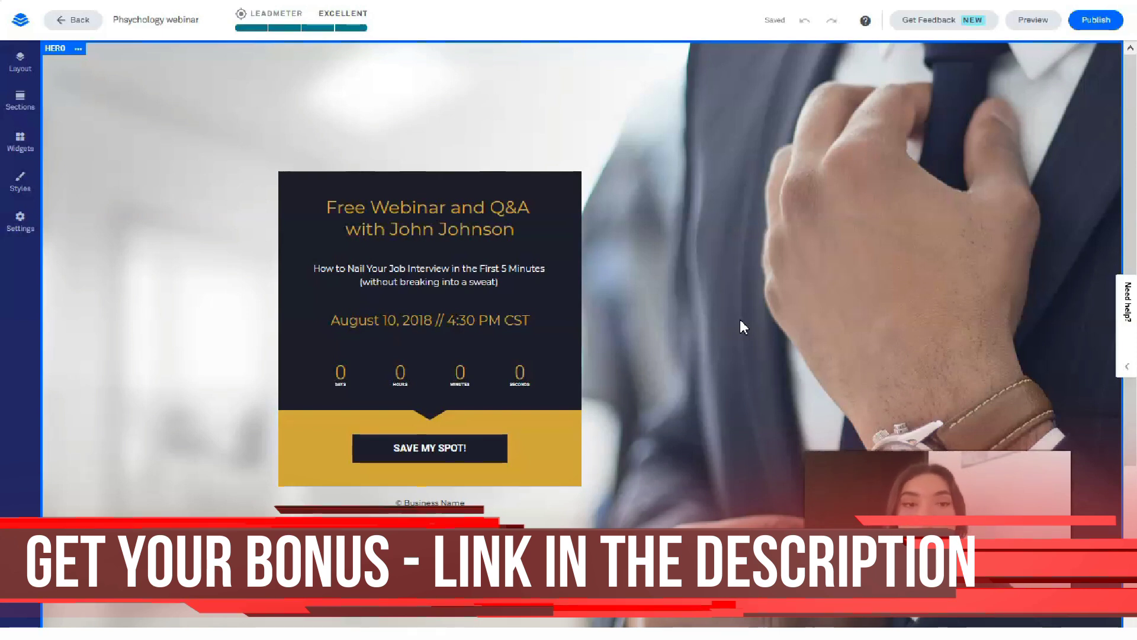
# - Look over the webinar template and view the Hero section's style settings in the page layout
pyautogui.scroll(-3, 744, 327)
pyautogui.scroll(3, 749, 254)
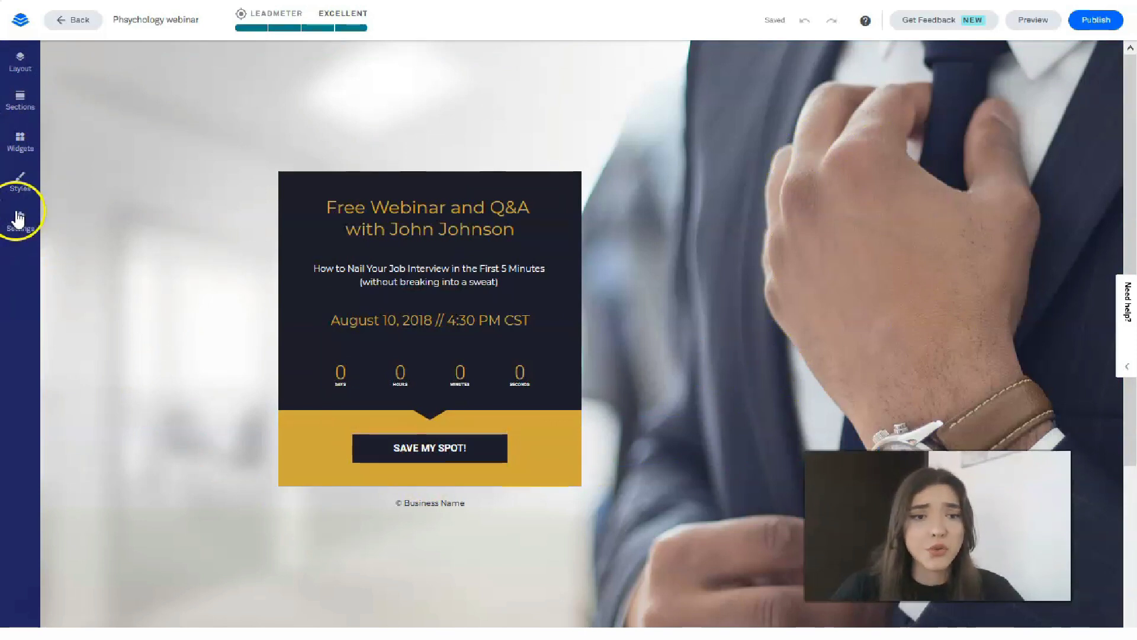
pyautogui.click(34, 74)
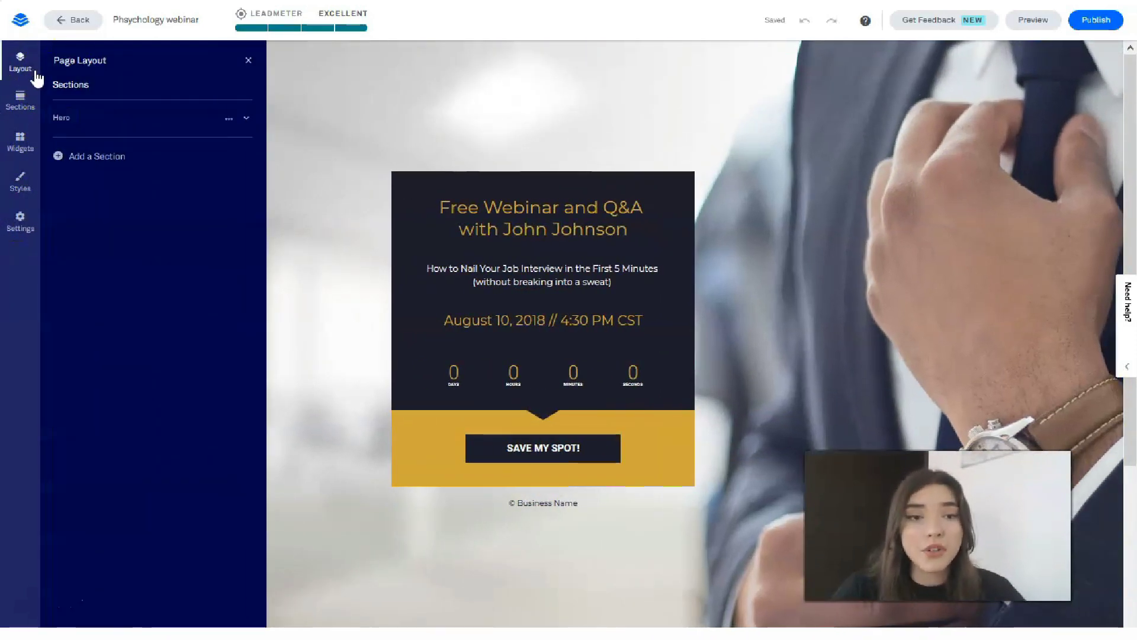
pyautogui.moveTo(104, 121)
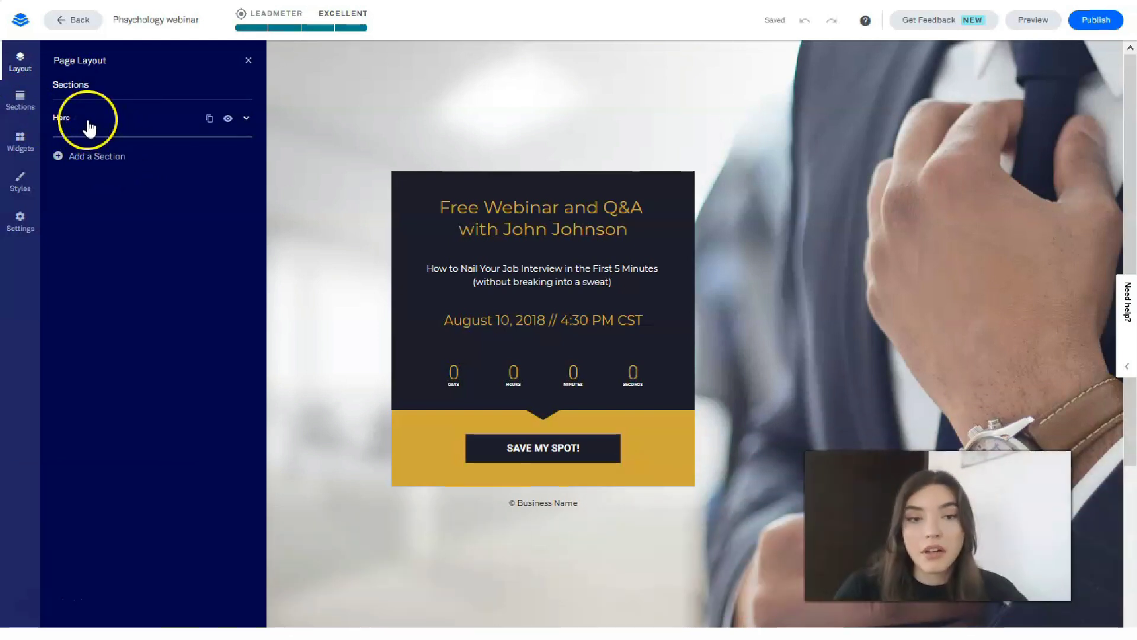
pyautogui.click(123, 124)
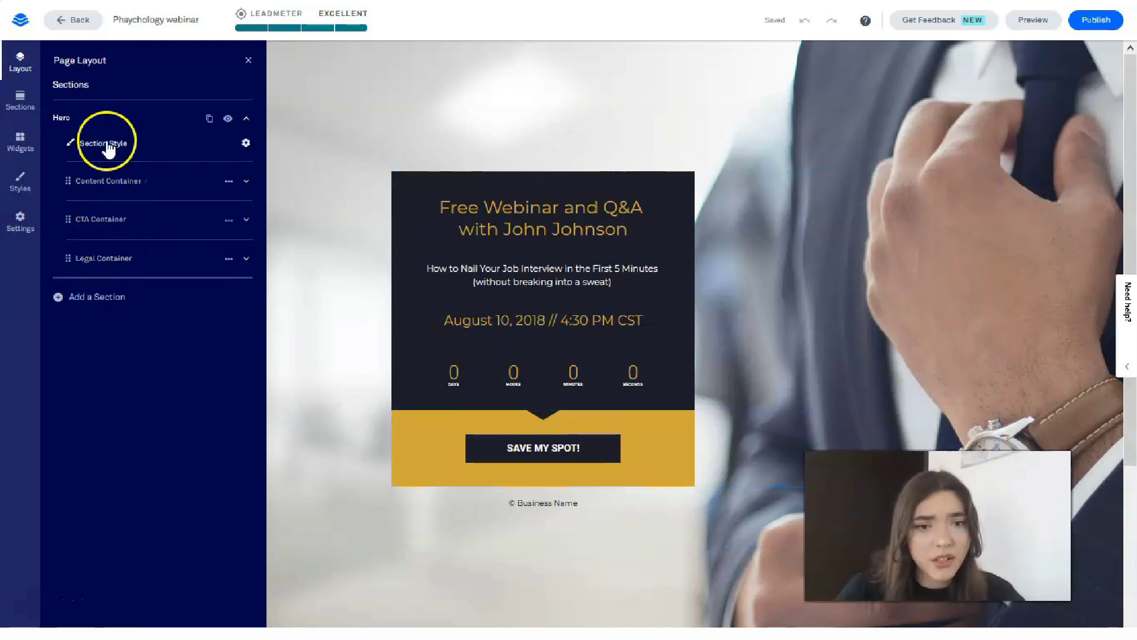
pyautogui.click(160, 144)
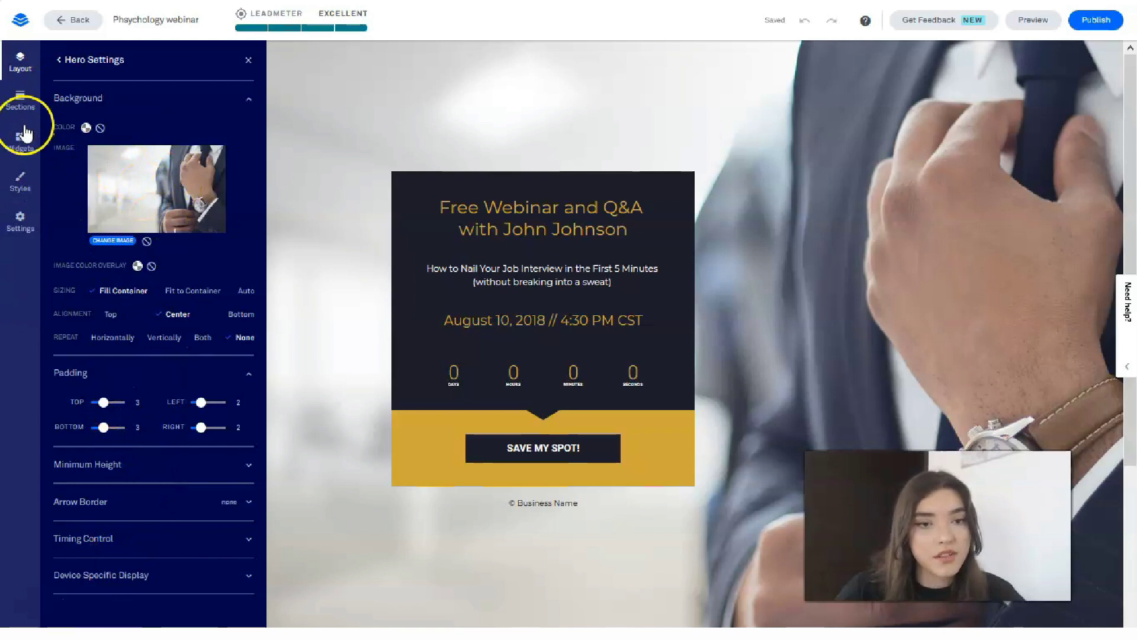
# - Browse the ready-made section designs for the About, Contact Us, Hero and Text Blocks types
pyautogui.click(20, 102)
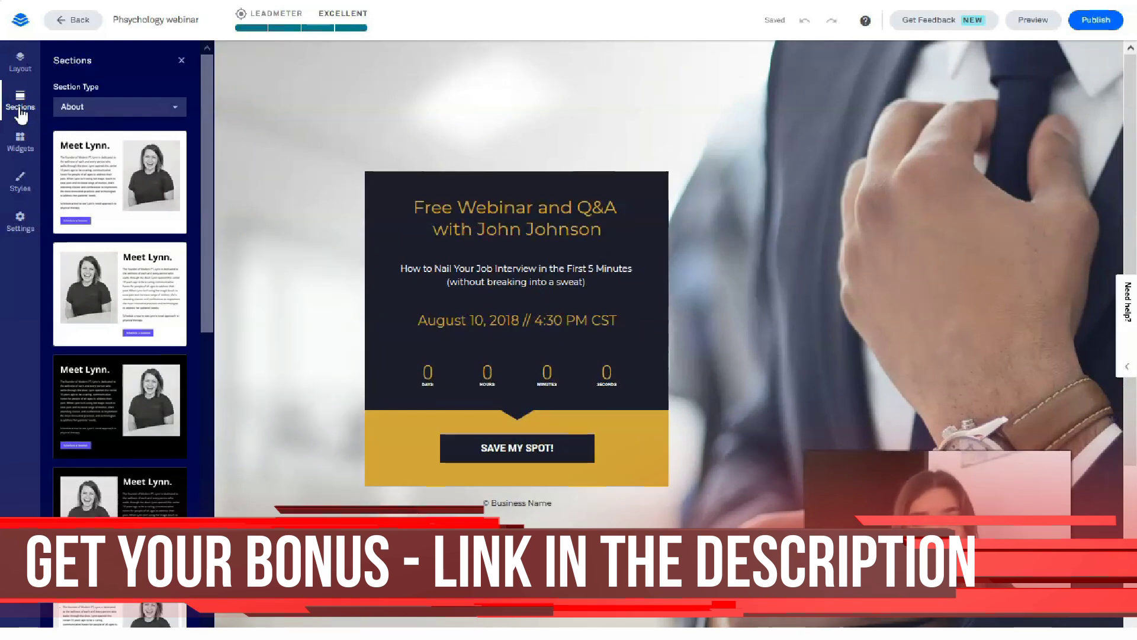
pyautogui.moveTo(77, 142); pyautogui.dragTo(157, 112)
pyautogui.click(152, 112)
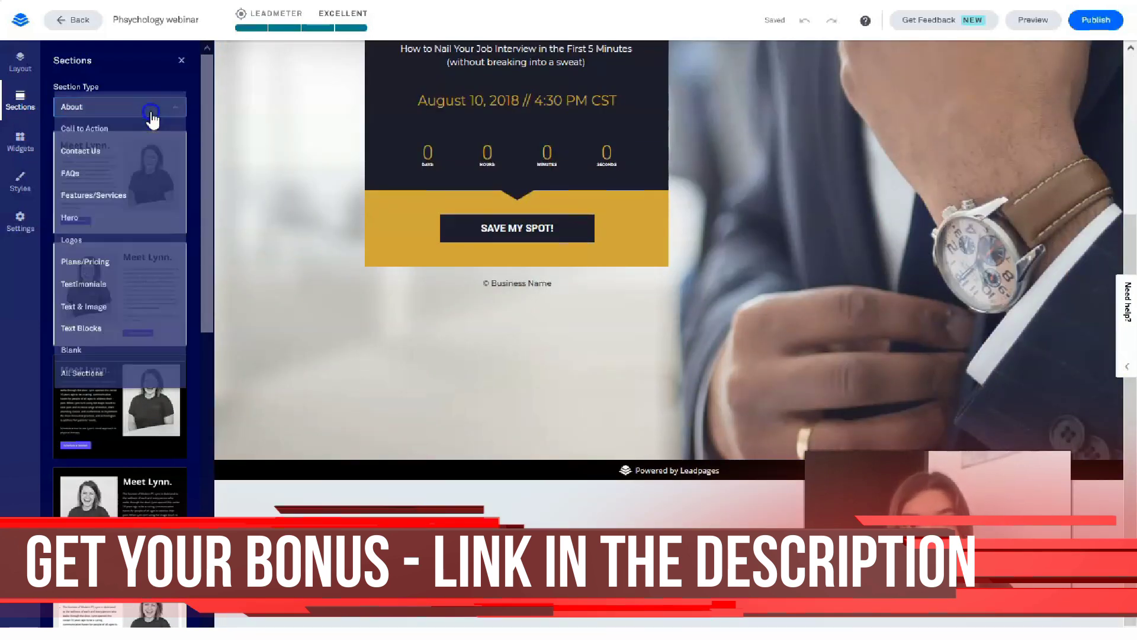
pyautogui.click(149, 110)
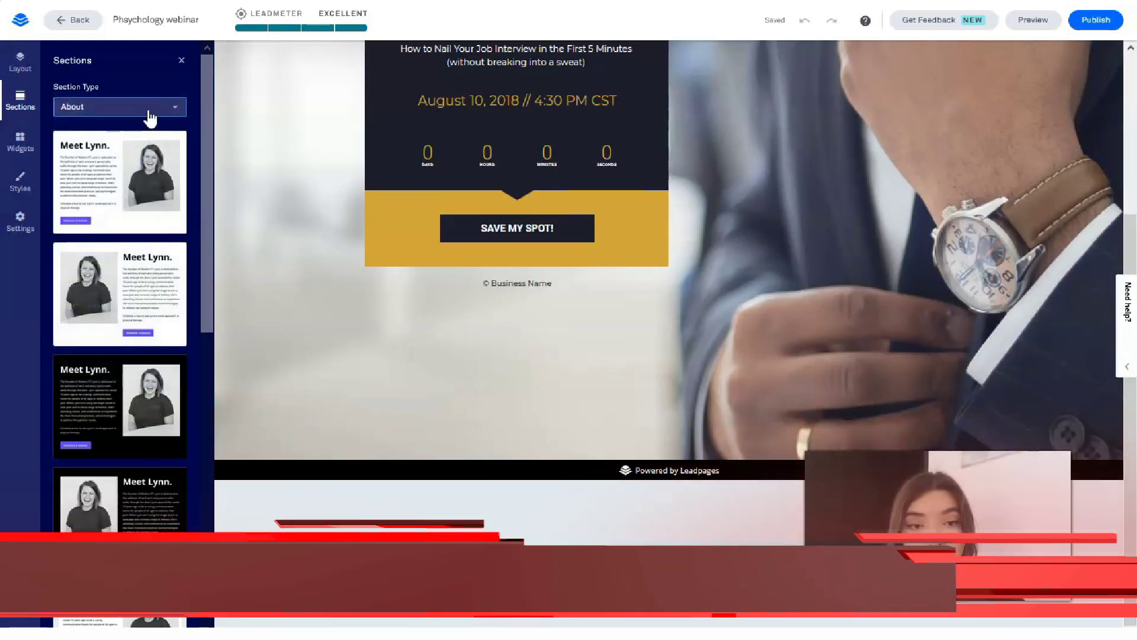
pyautogui.press('Down')
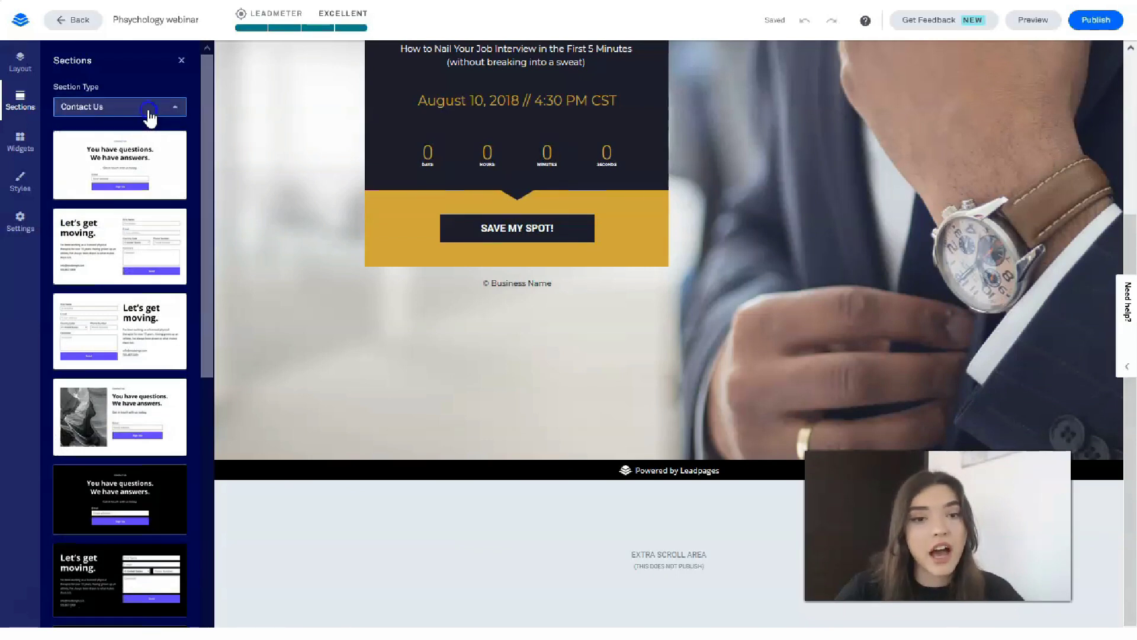
pyautogui.click(149, 110)
pyautogui.click(137, 159)
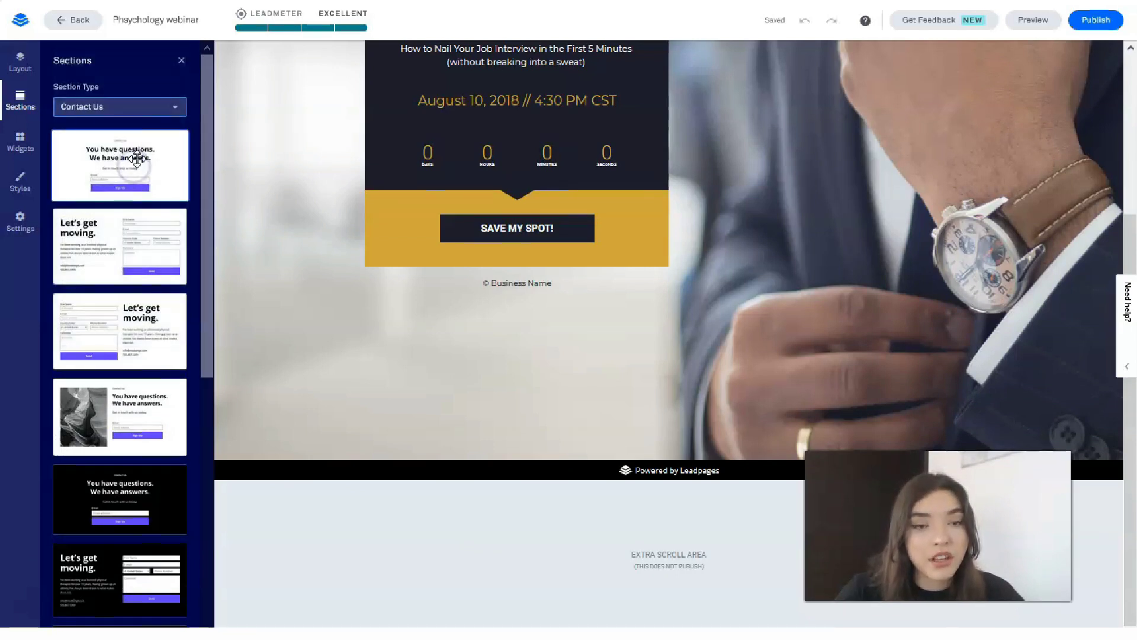
pyautogui.press('h')
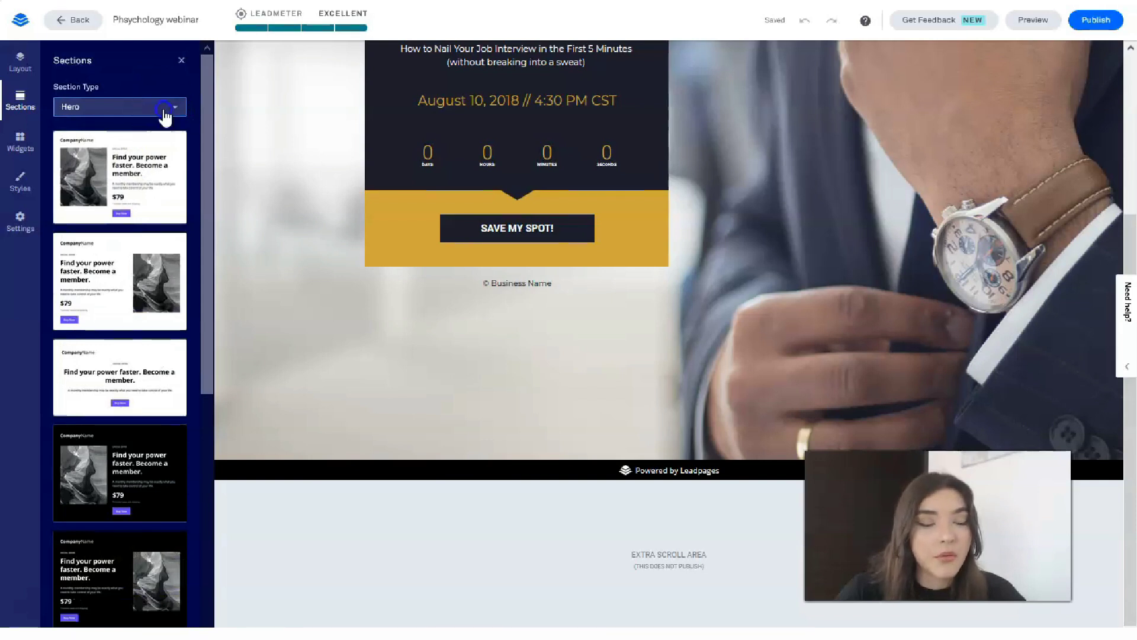
pyautogui.click(166, 110)
pyautogui.click(152, 250)
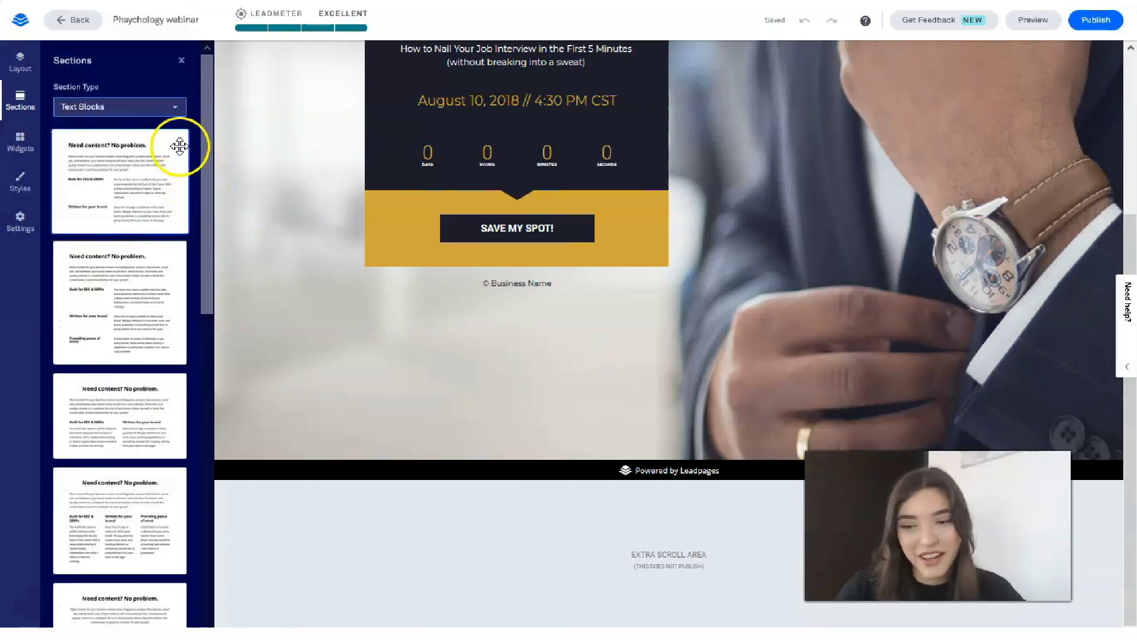
# - Add the white Testimonials section "Our customers love us" with three stacked reviews and photos below the Hero section
pyautogui.click(161, 112)
pyautogui.click(152, 205)
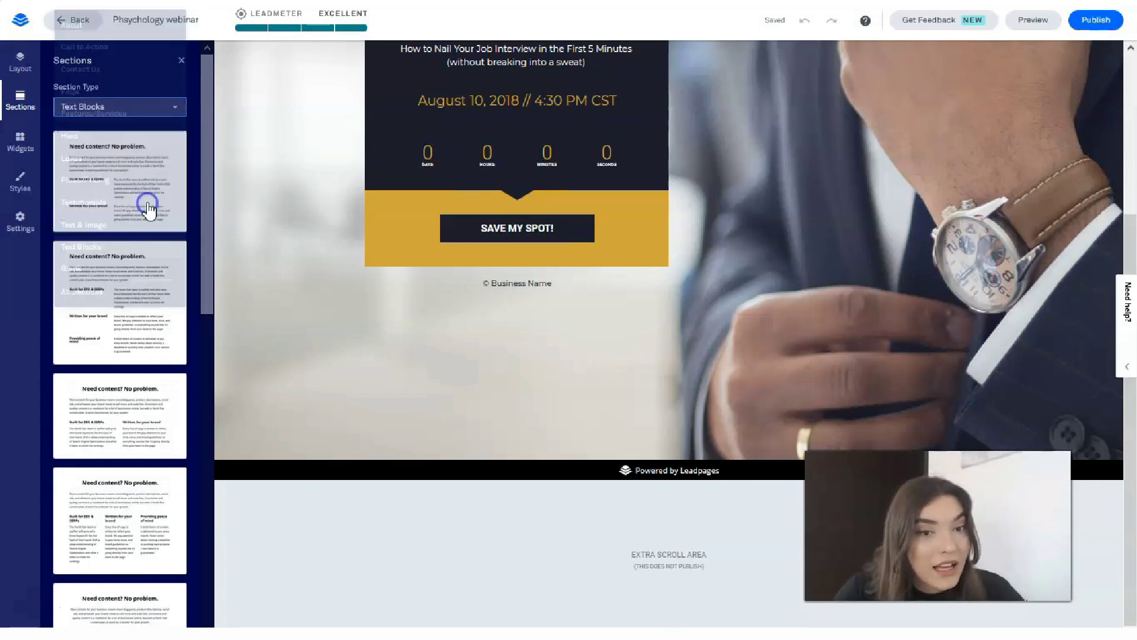
pyautogui.click(167, 114)
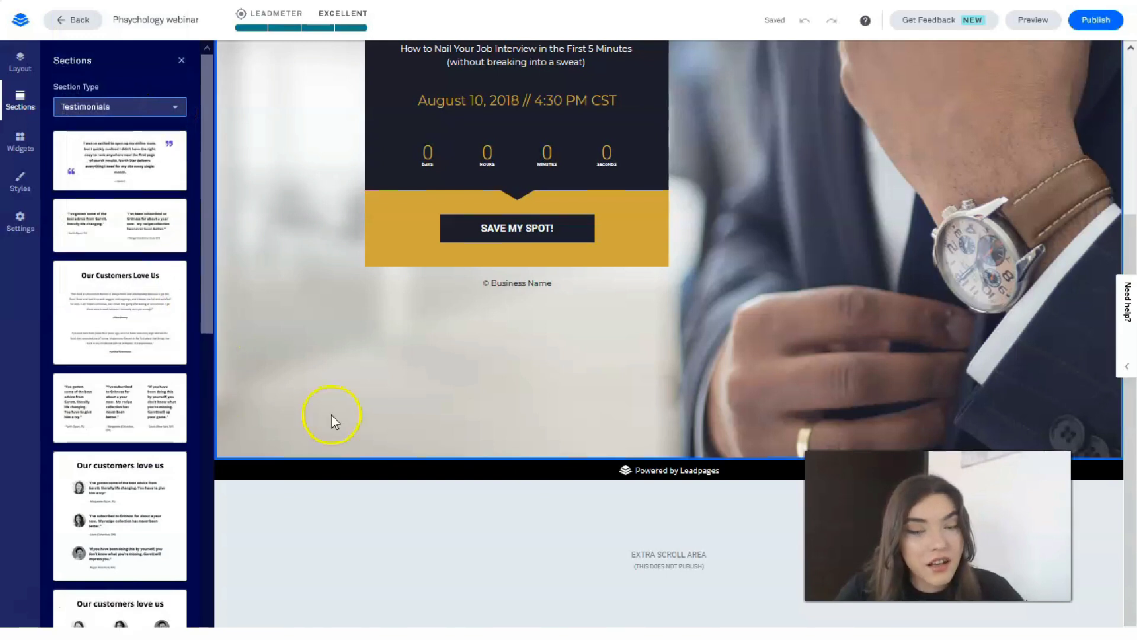
pyautogui.scroll(4, 475, 396)
pyautogui.scroll(-3, 450, 373)
pyautogui.scroll(-4, 178, 343)
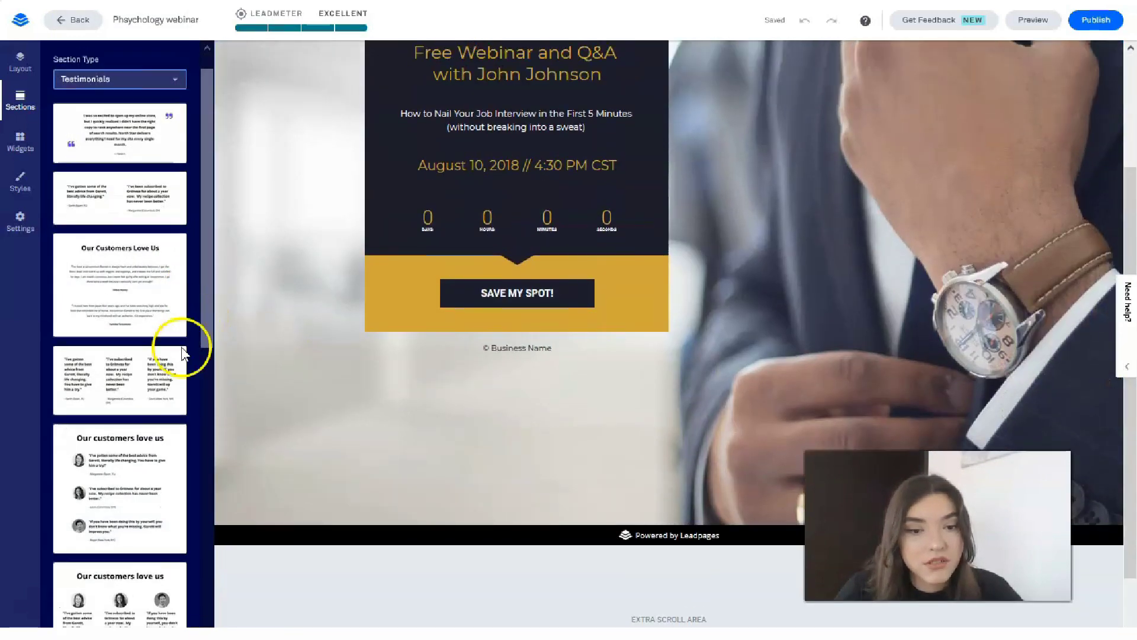
pyautogui.moveTo(124, 427); pyautogui.dragTo(625, 553)
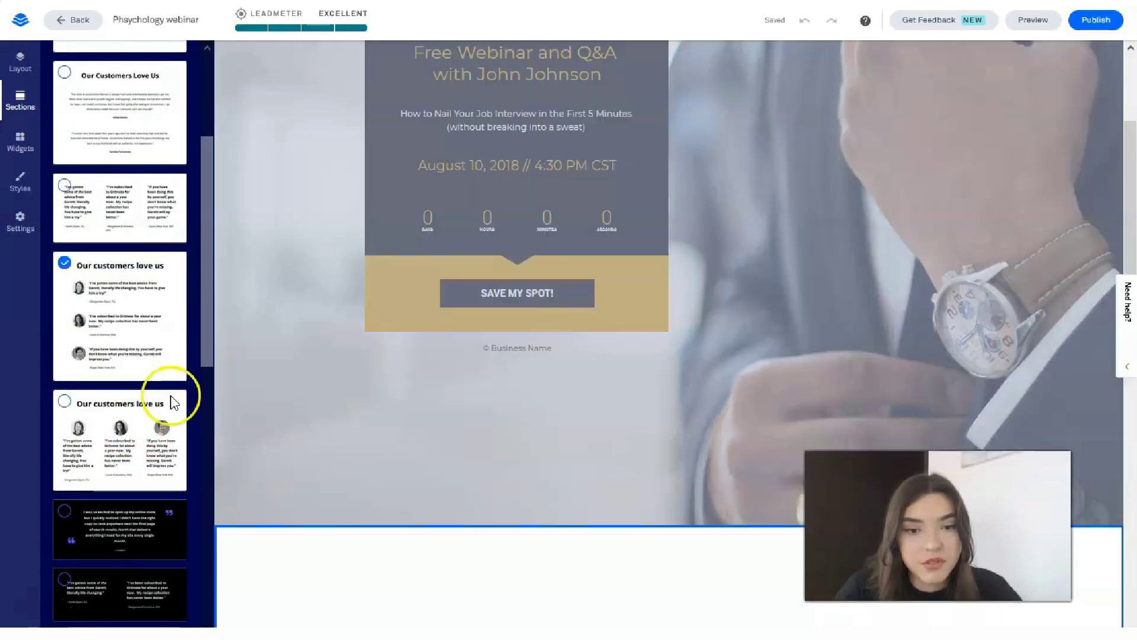
# - Review the page from the testimonials section back up to the Hero section
pyautogui.scroll(1, 835, 379)
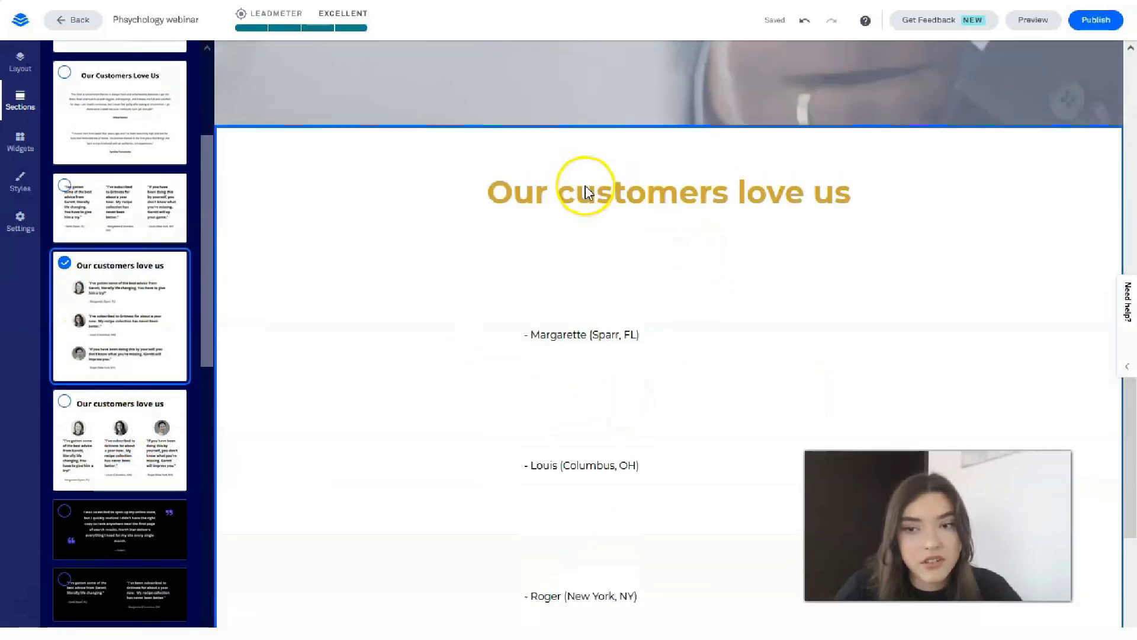
pyautogui.scroll(-3, 584, 190)
pyautogui.scroll(10, 574, 197)
pyautogui.scroll(-5, 517, 208)
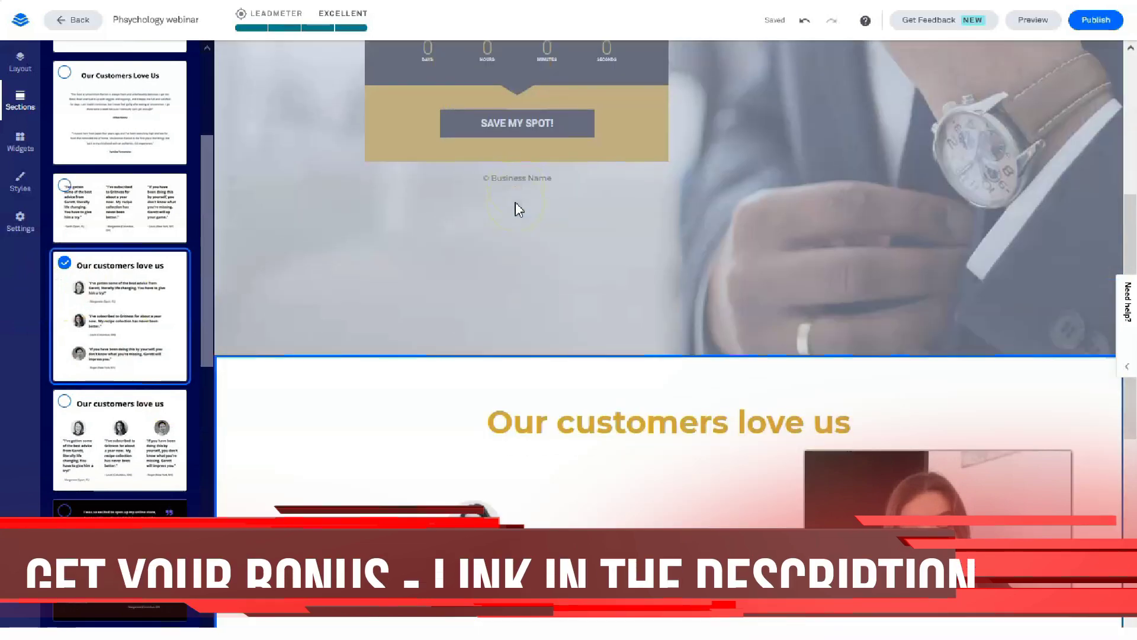
pyautogui.scroll(5, 517, 207)
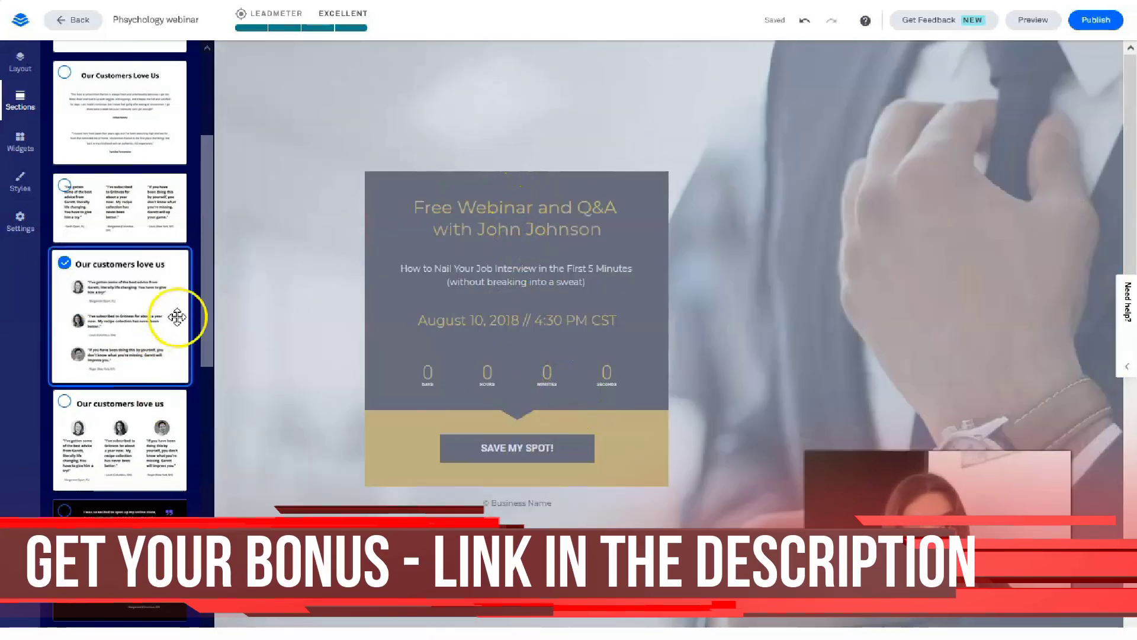
pyautogui.scroll(-1, 170, 279)
pyautogui.scroll(3, 197, 211)
pyautogui.scroll(2, 197, 210)
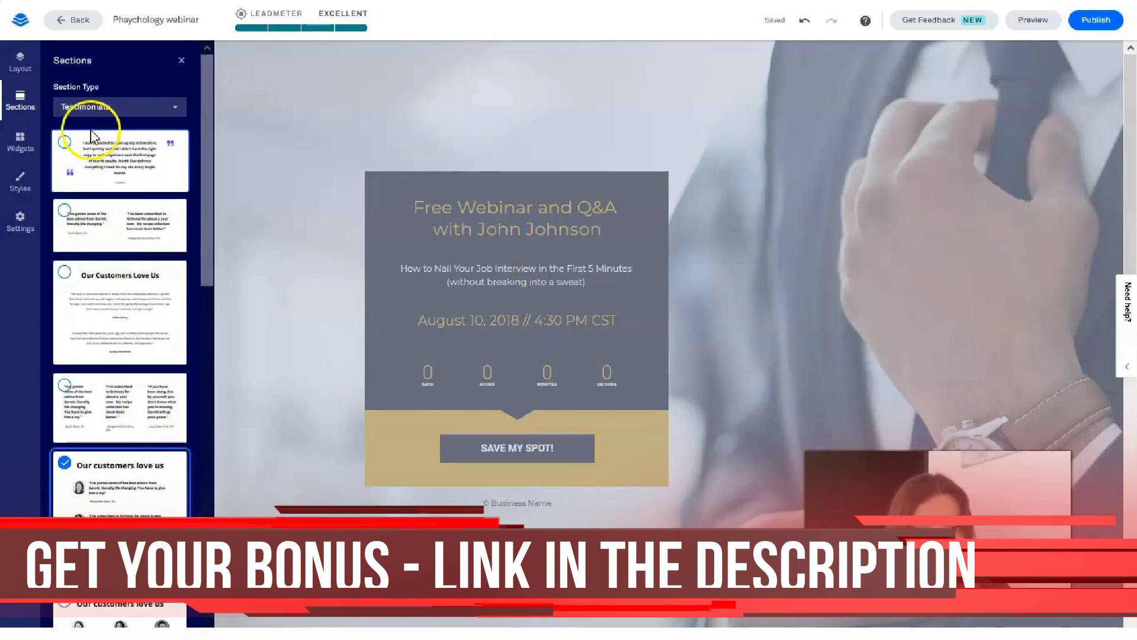
# - Add the white Contact Us section "You have questions. We have answers." with an email sign-up form below the testimonials
pyautogui.click(93, 105)
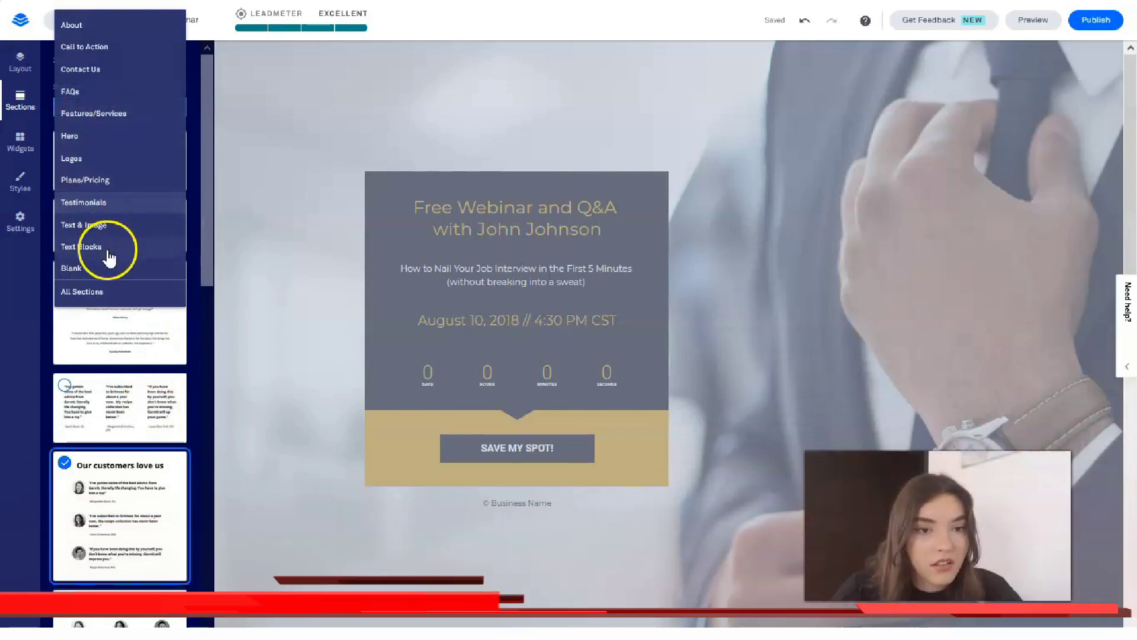
pyautogui.click(88, 70)
pyautogui.scroll(-3, 135, 225)
pyautogui.scroll(3, 136, 225)
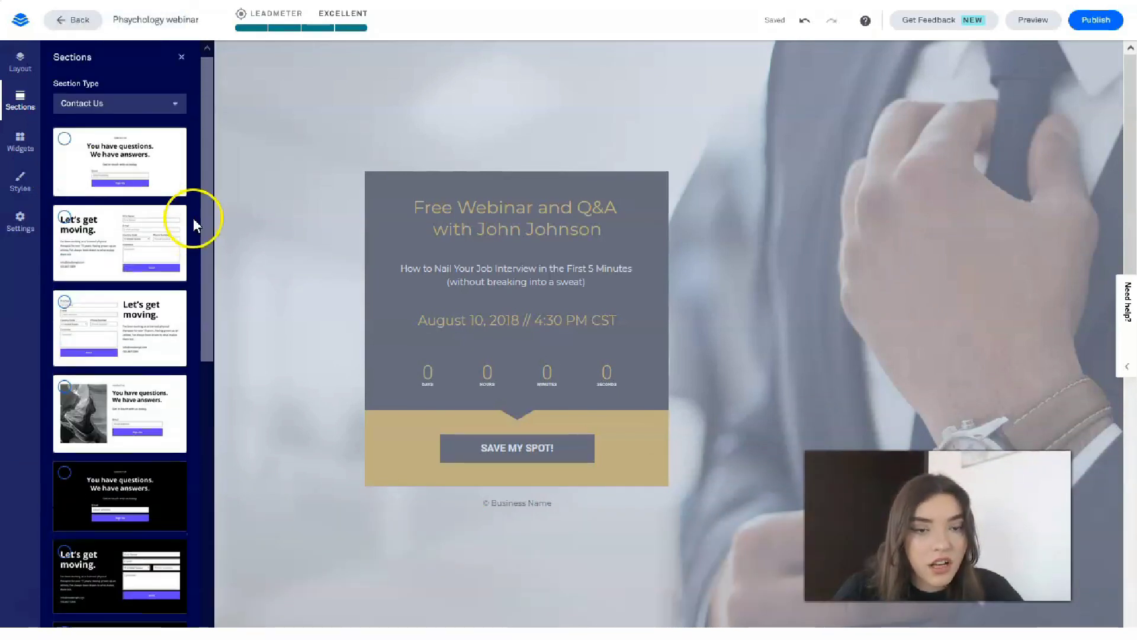
pyautogui.scroll(-1, 190, 215)
pyautogui.moveTo(118, 115); pyautogui.dragTo(582, 459)
pyautogui.scroll(-5, 581, 459)
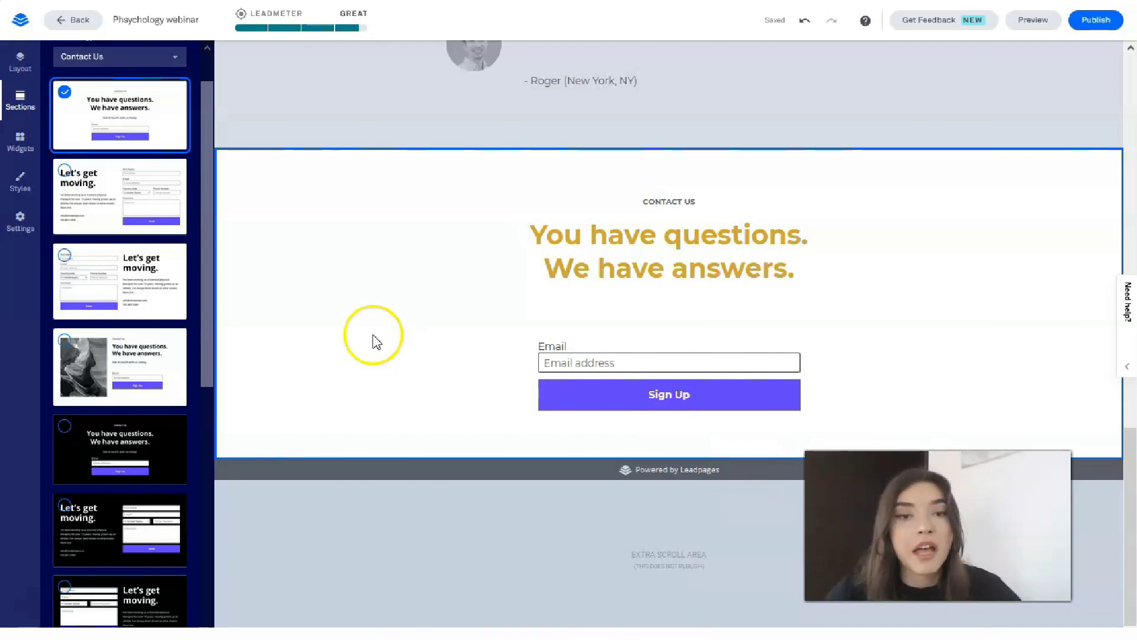
# - Remove the Hero section's background image and start adding a new one
pyautogui.scroll(7, 415, 308)
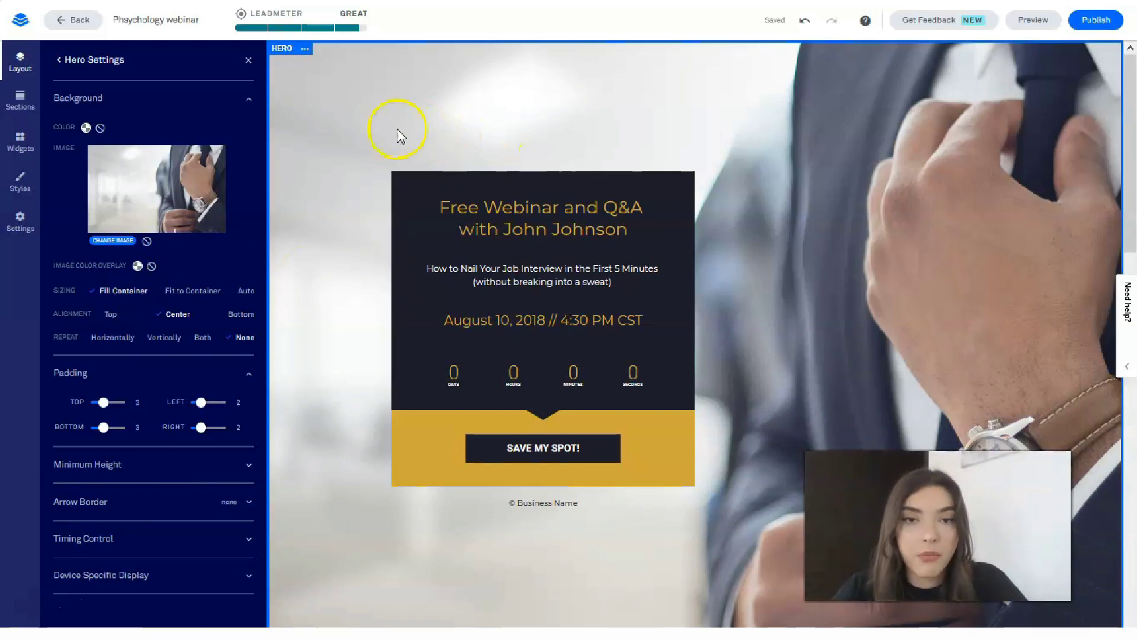
pyautogui.click(147, 241)
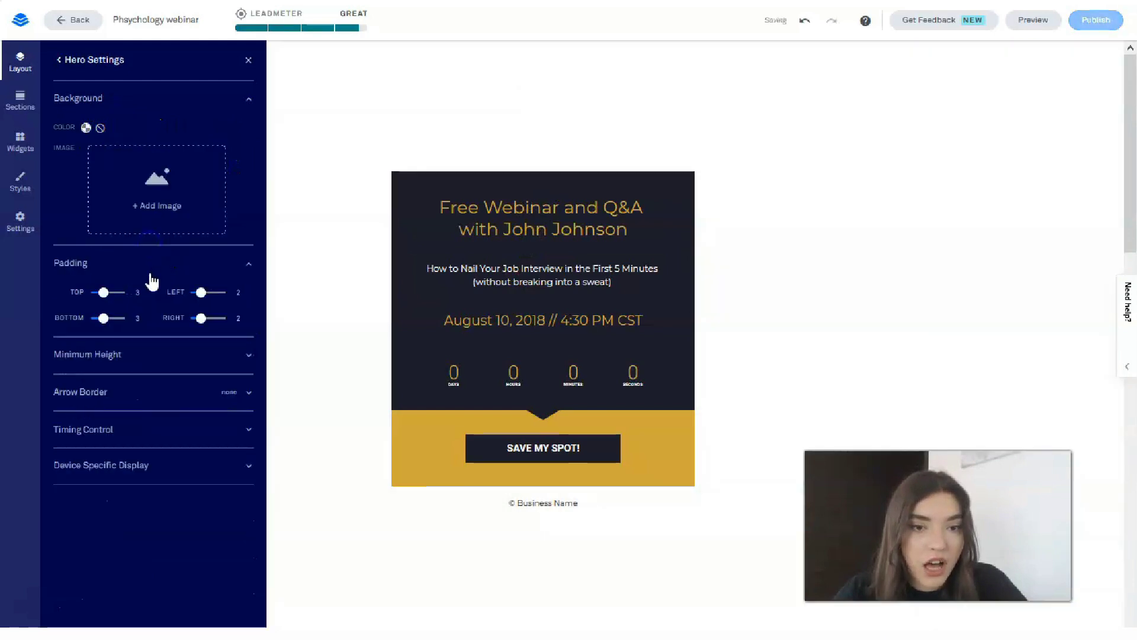
pyautogui.click(182, 214)
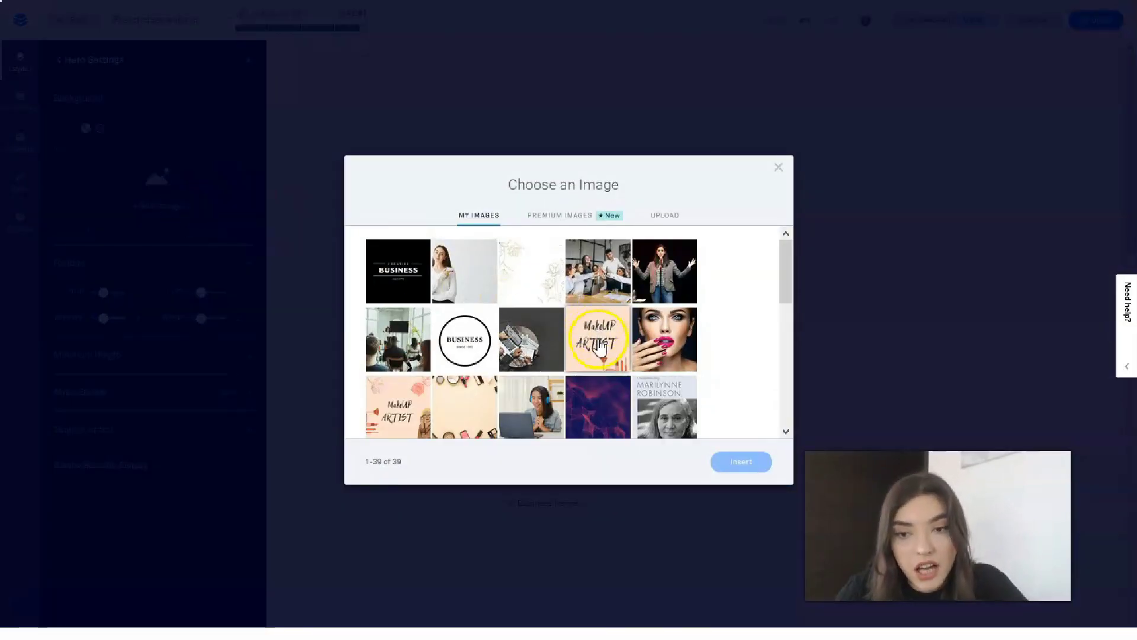
# - Insert the photo of the team high-fiving over a table from My Images as the Hero section's background image
pyautogui.scroll(-3, 603, 349)
pyautogui.scroll(-3, 601, 362)
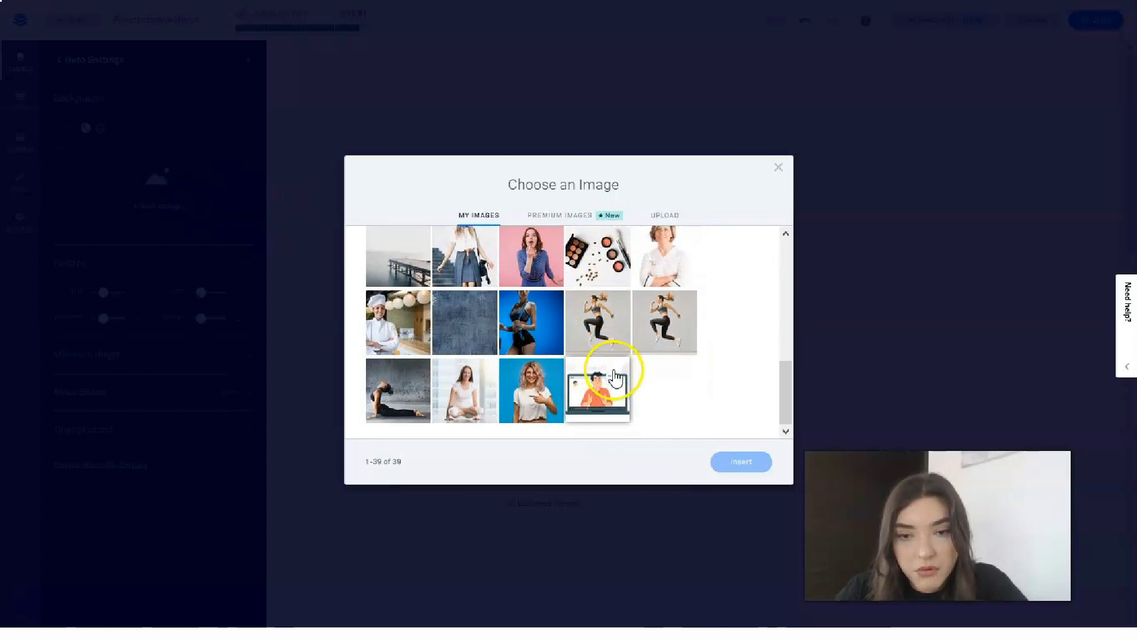
pyautogui.scroll(5, 604, 361)
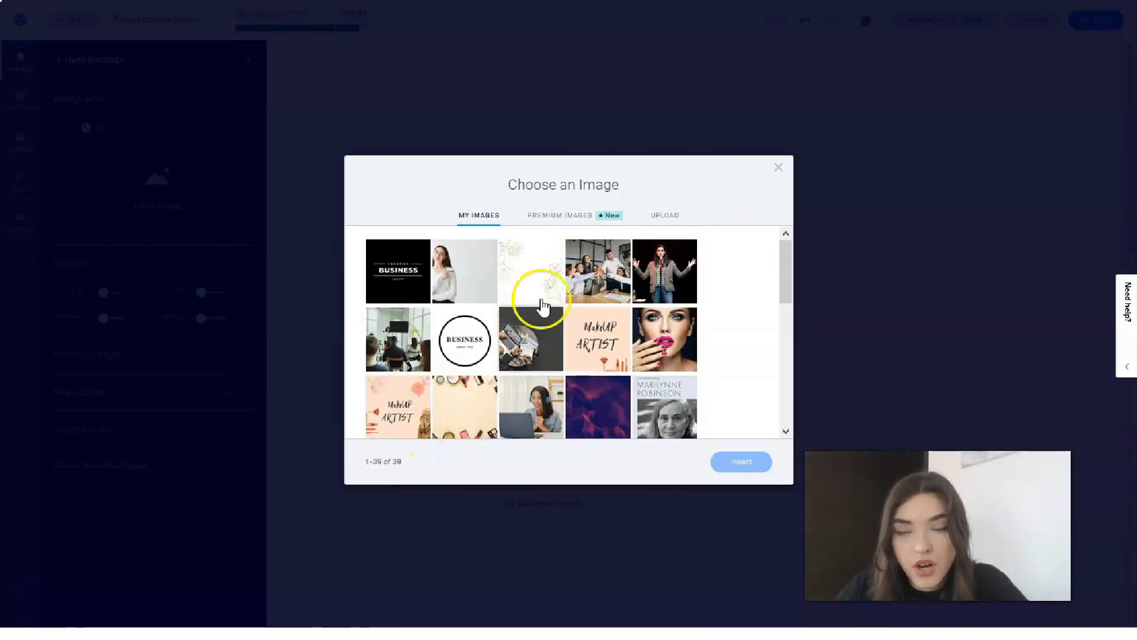
pyautogui.click(569, 215)
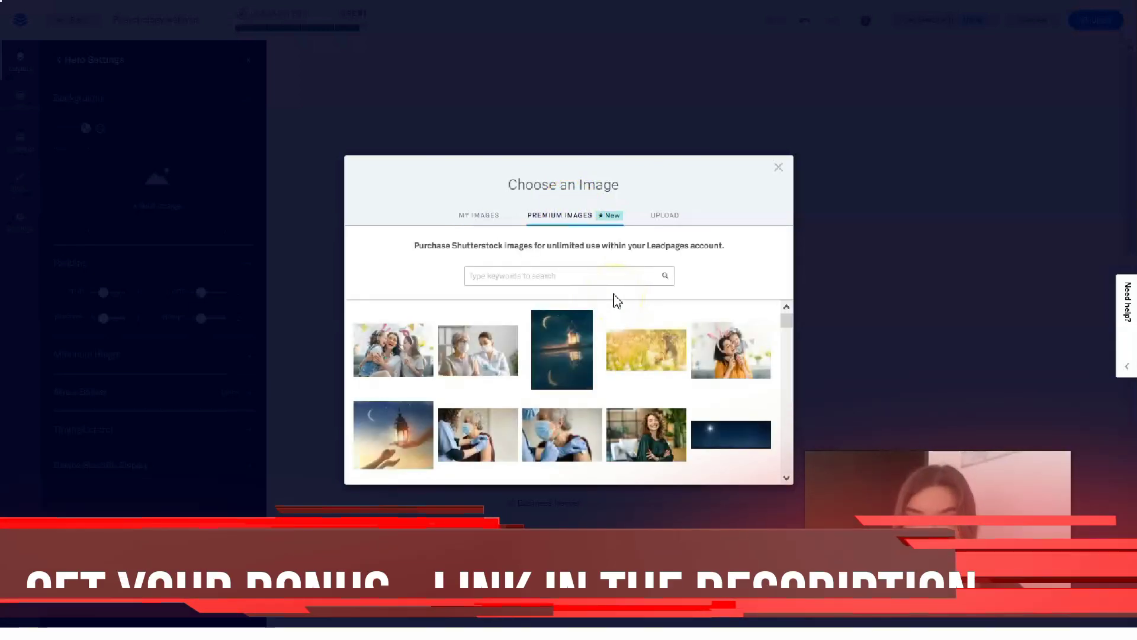
pyautogui.click(665, 219)
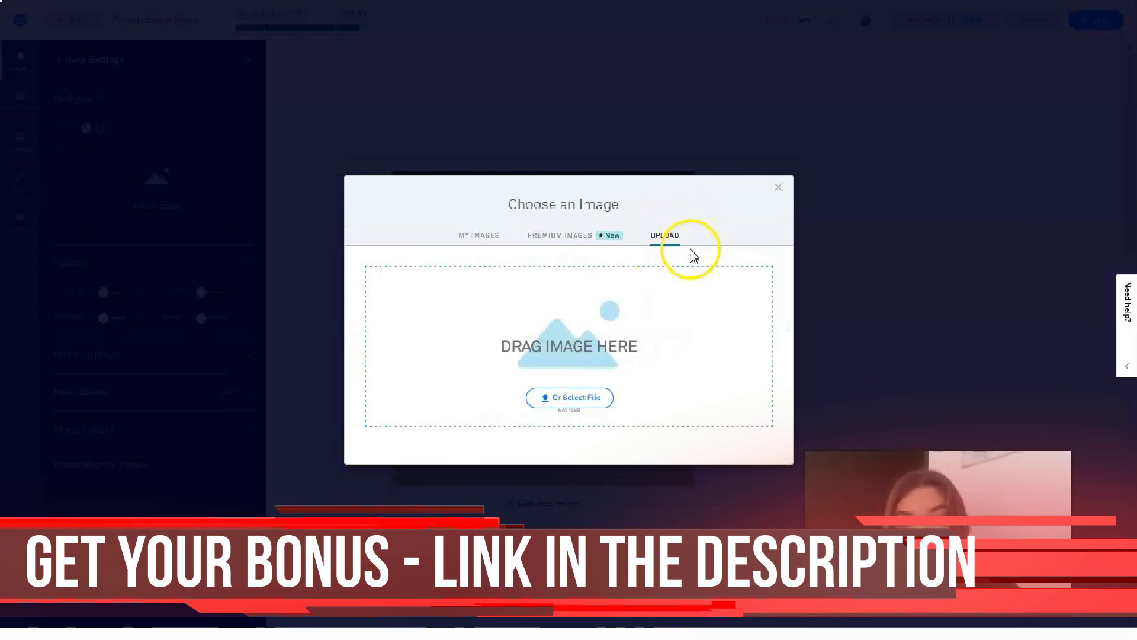
pyautogui.click(468, 235)
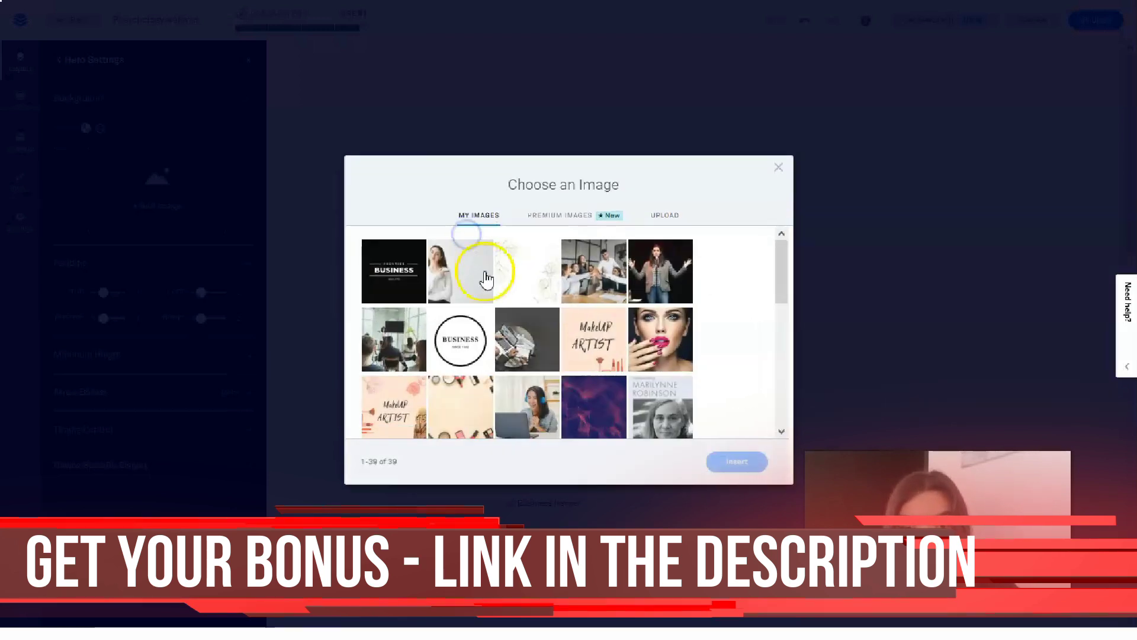
pyautogui.click(607, 270)
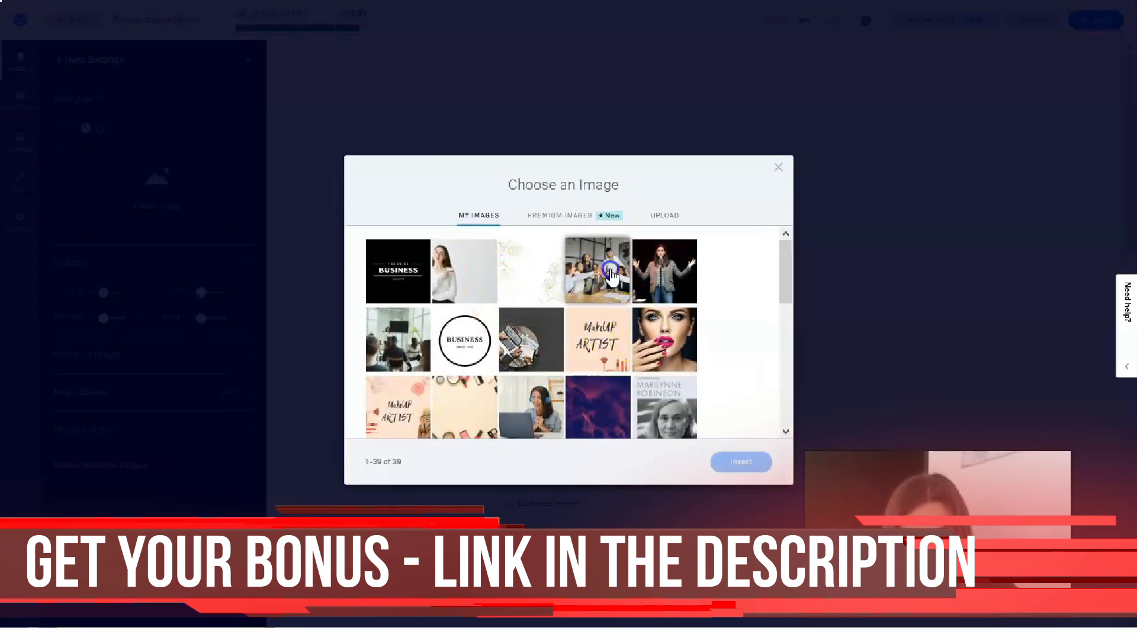
pyautogui.click(741, 462)
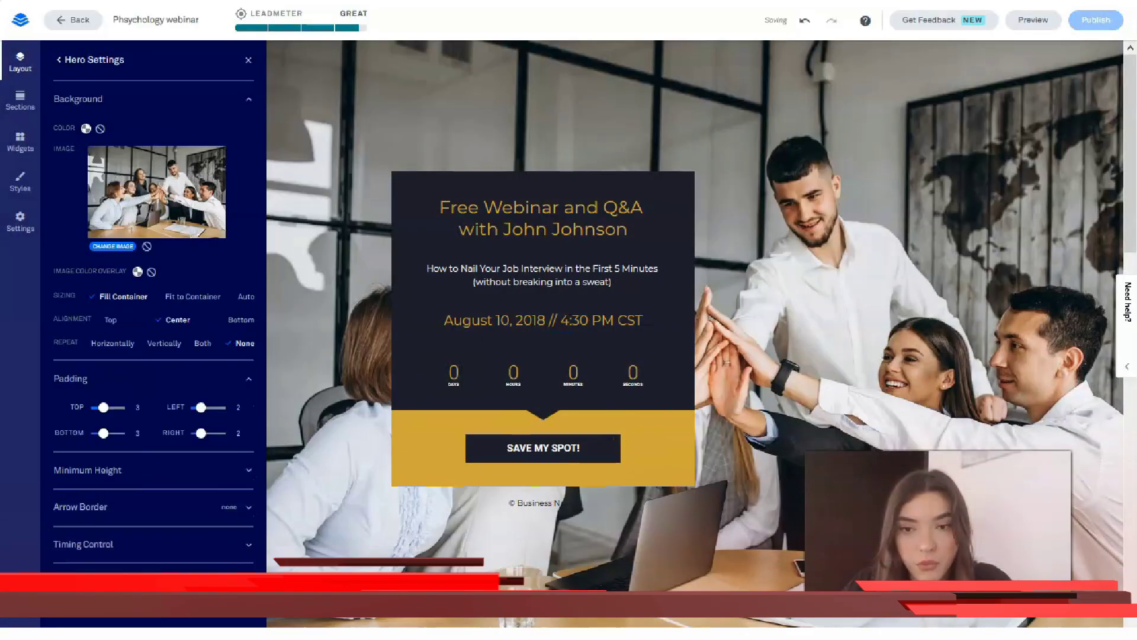
pyautogui.scroll(-4, 909, 300)
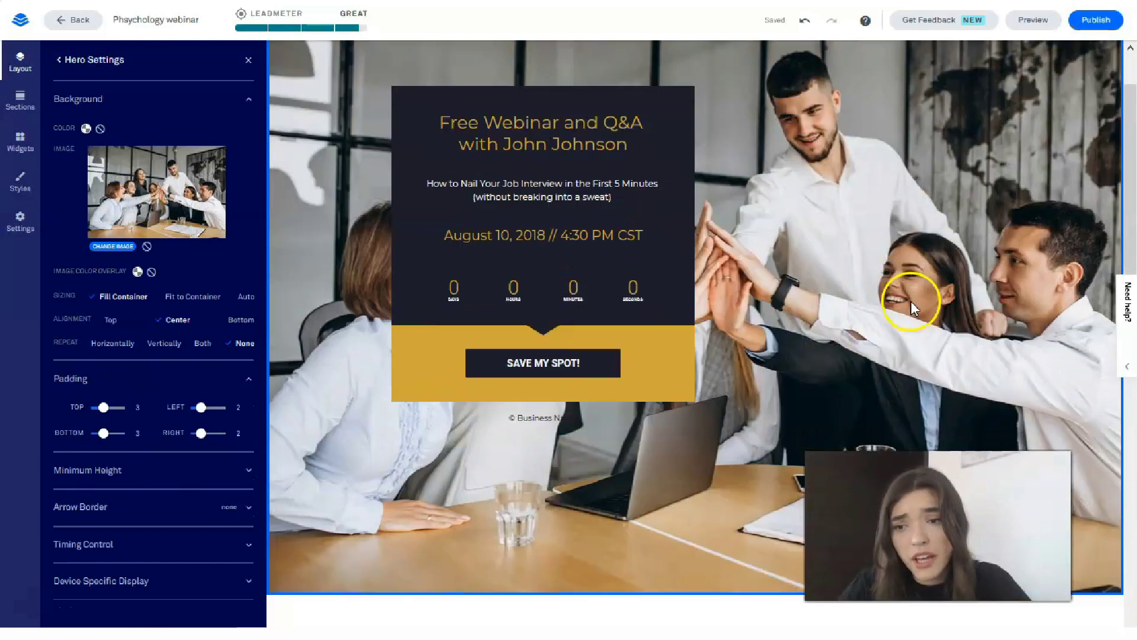
pyautogui.scroll(4, 907, 305)
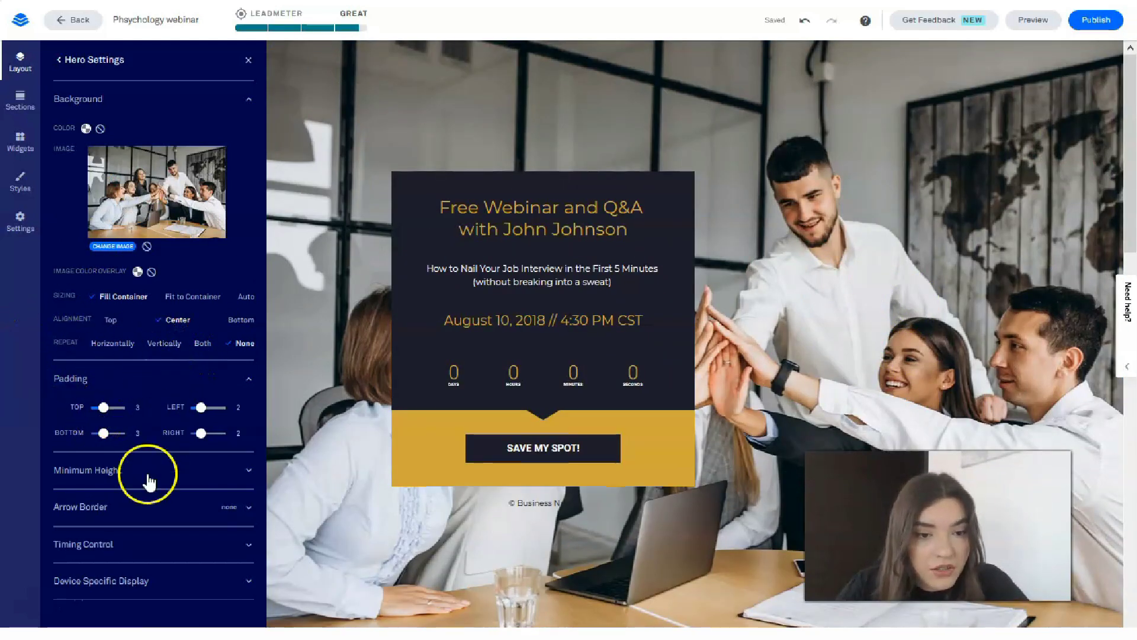
# - Compare the 90%, 75%, 50% and Full minimum heights for the Hero section and settle on 90%
pyautogui.click(126, 473)
pyautogui.click(131, 499)
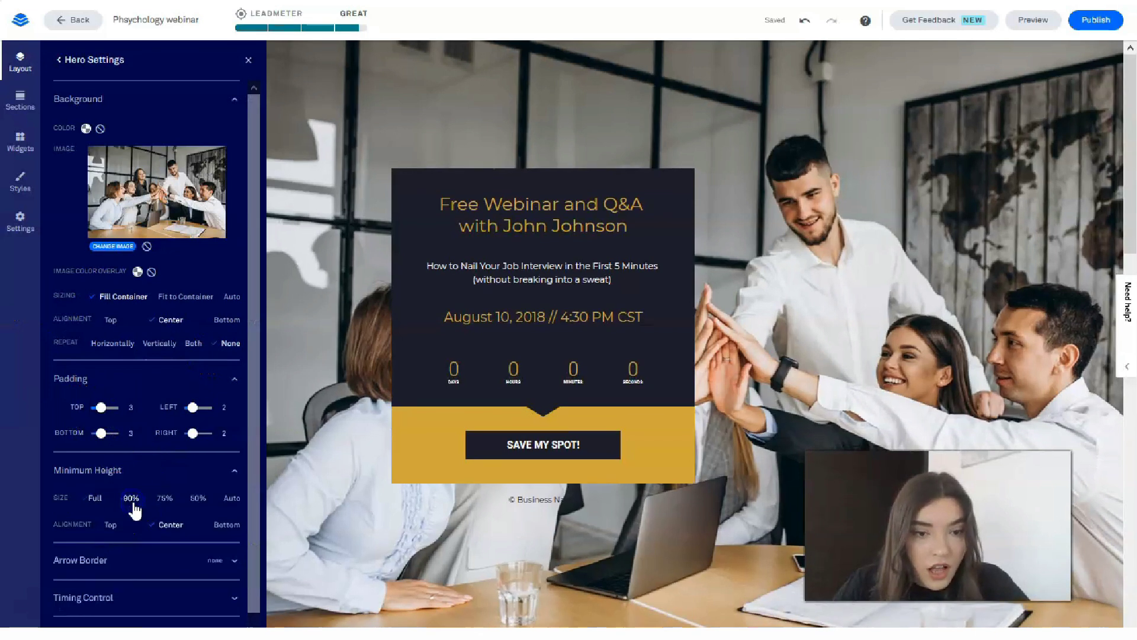
pyautogui.scroll(-3, 752, 394)
pyautogui.scroll(3, 749, 355)
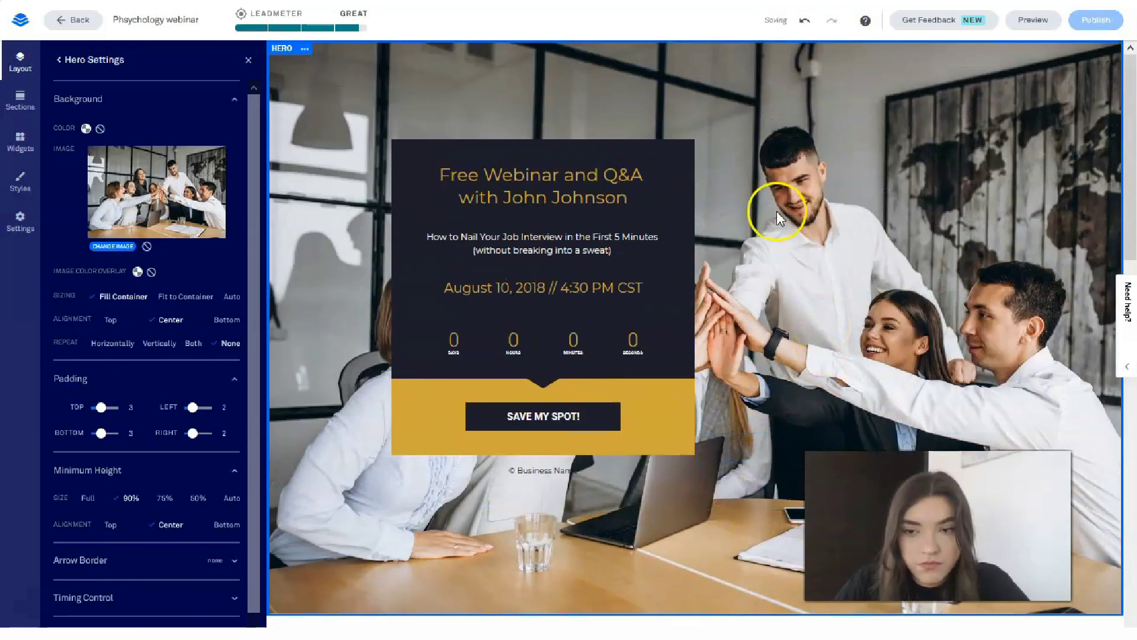
pyautogui.click(166, 499)
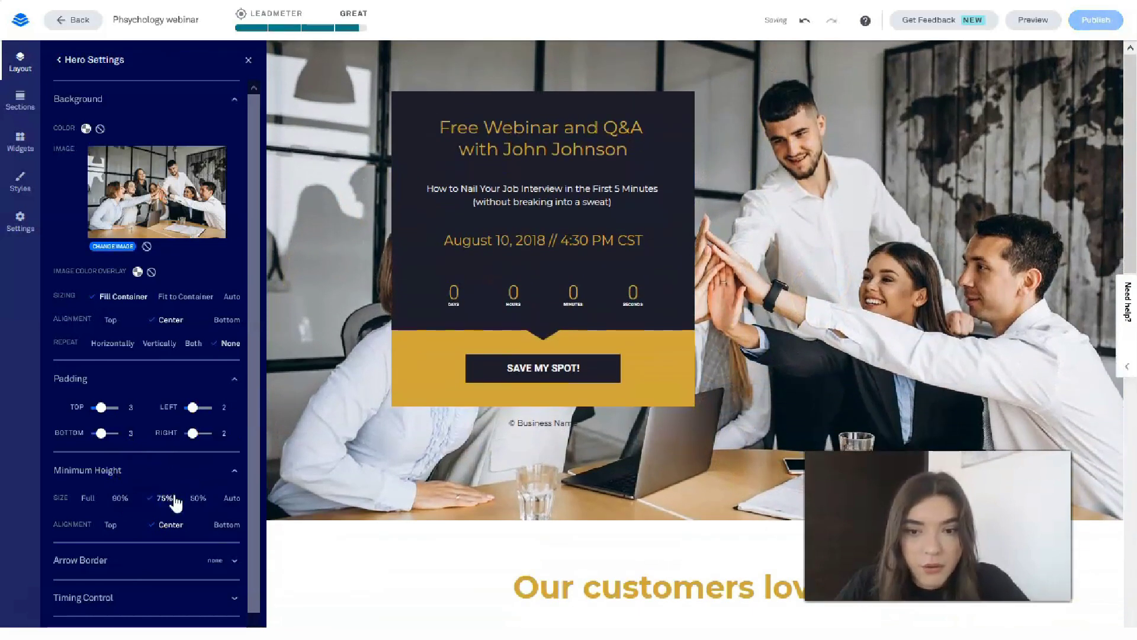
pyautogui.click(197, 499)
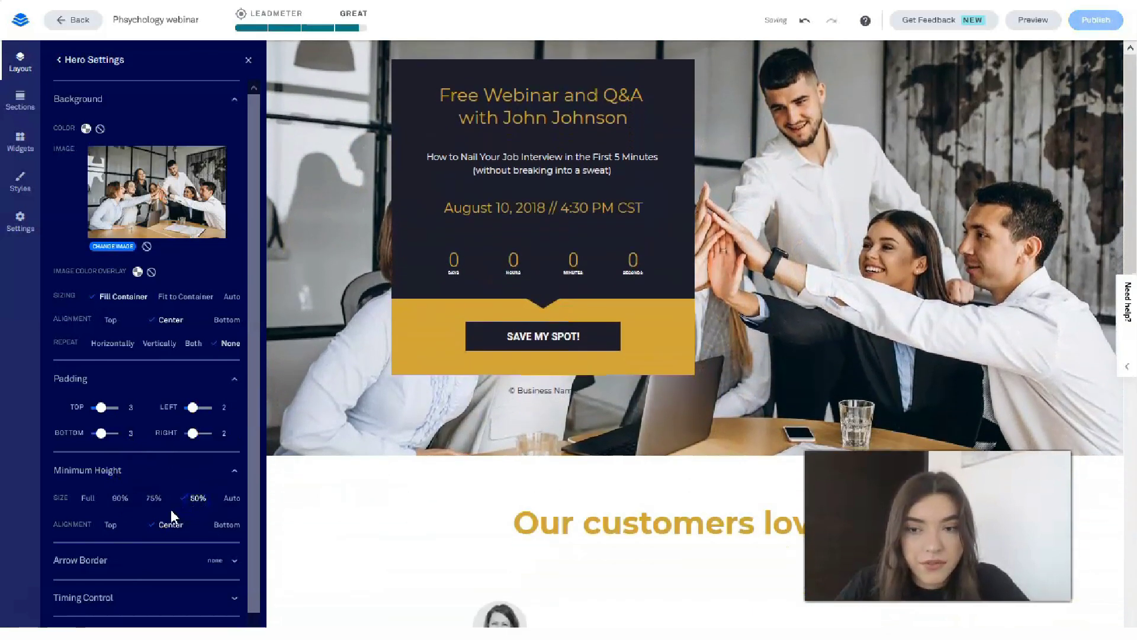
pyautogui.click(122, 499)
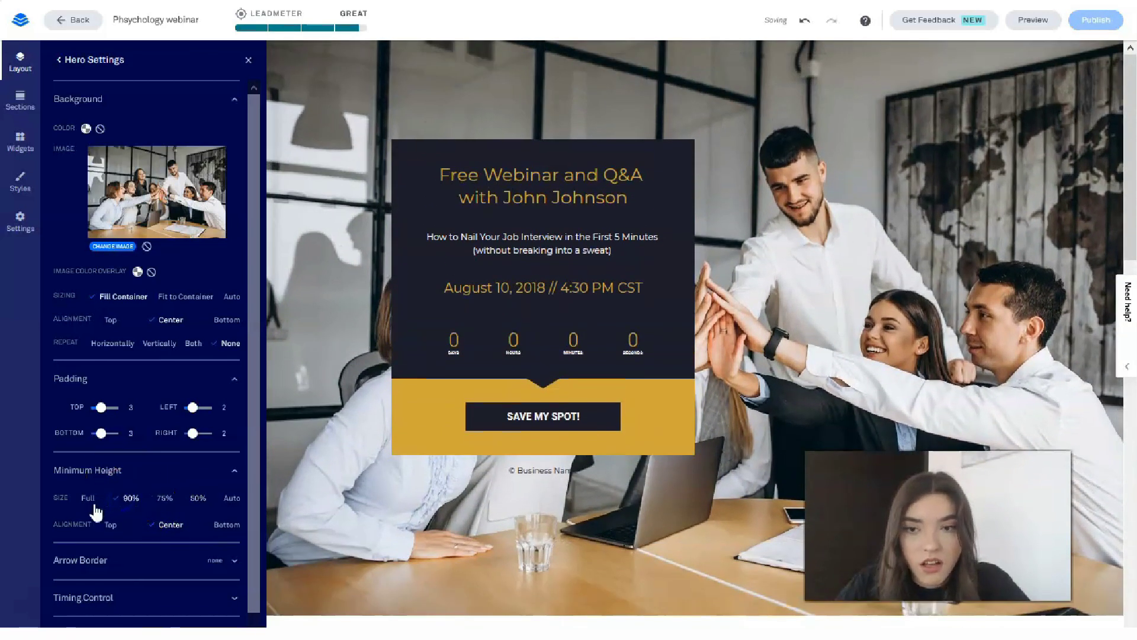
pyautogui.click(89, 502)
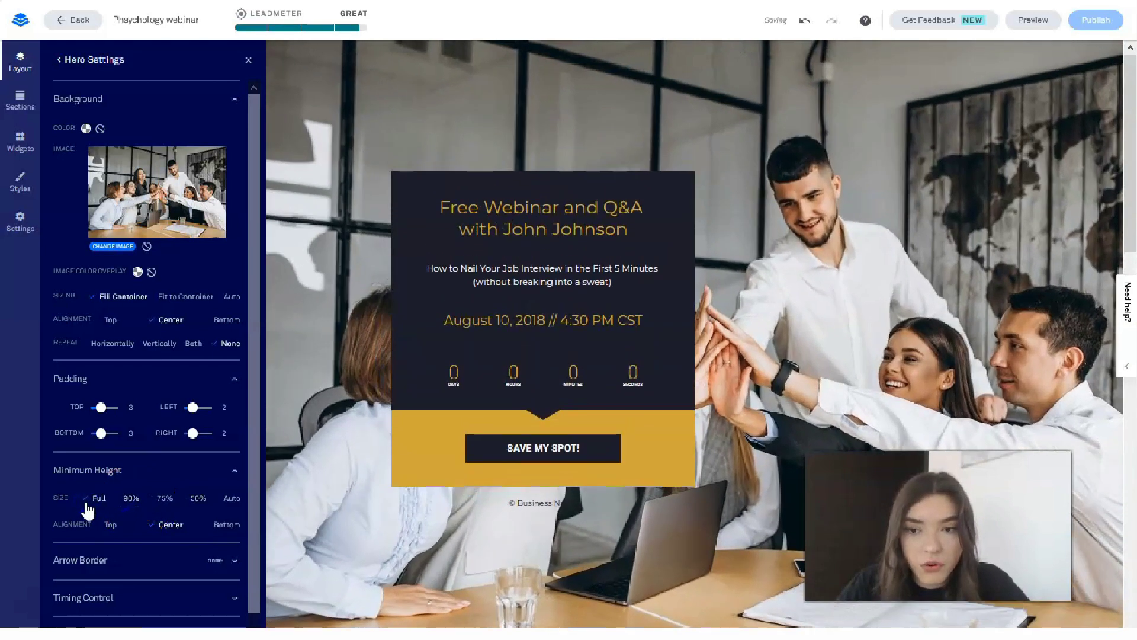
pyautogui.click(98, 502)
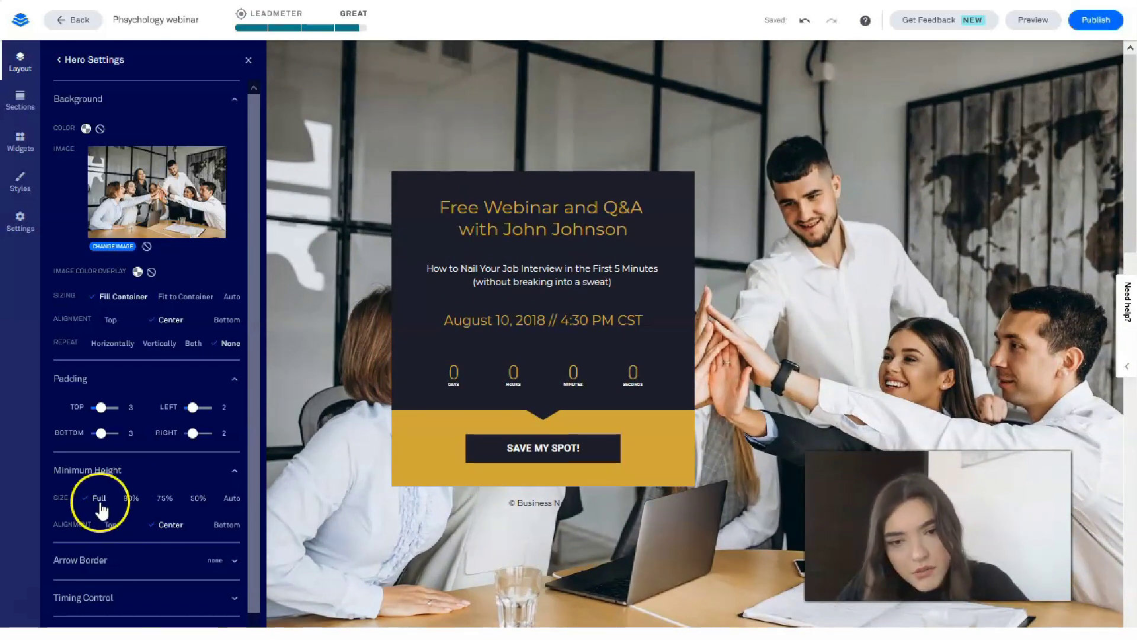
pyautogui.click(124, 500)
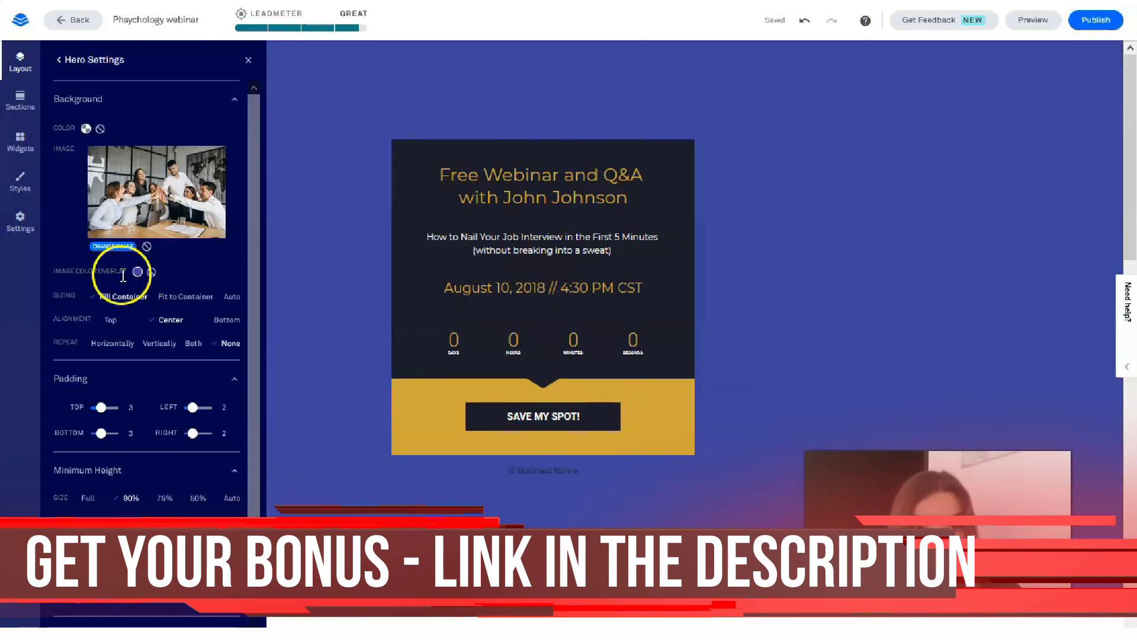
# - Apply a grey ADADAD color overlay to the Hero background image and lower its opacity to 35
pyautogui.click(137, 272)
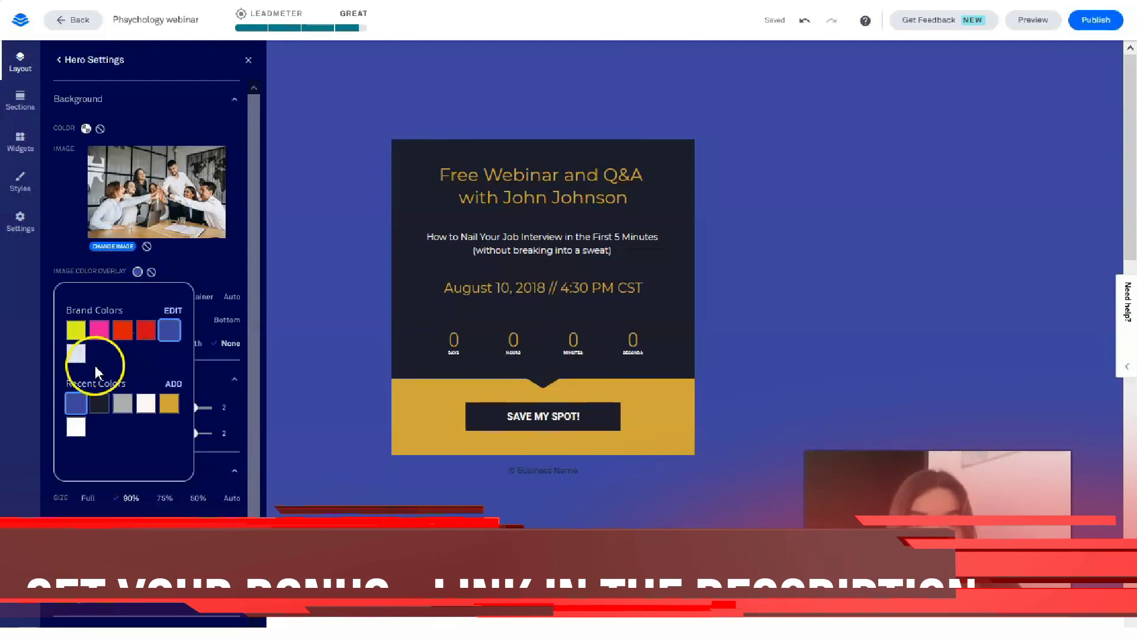
pyautogui.click(76, 354)
pyautogui.click(123, 405)
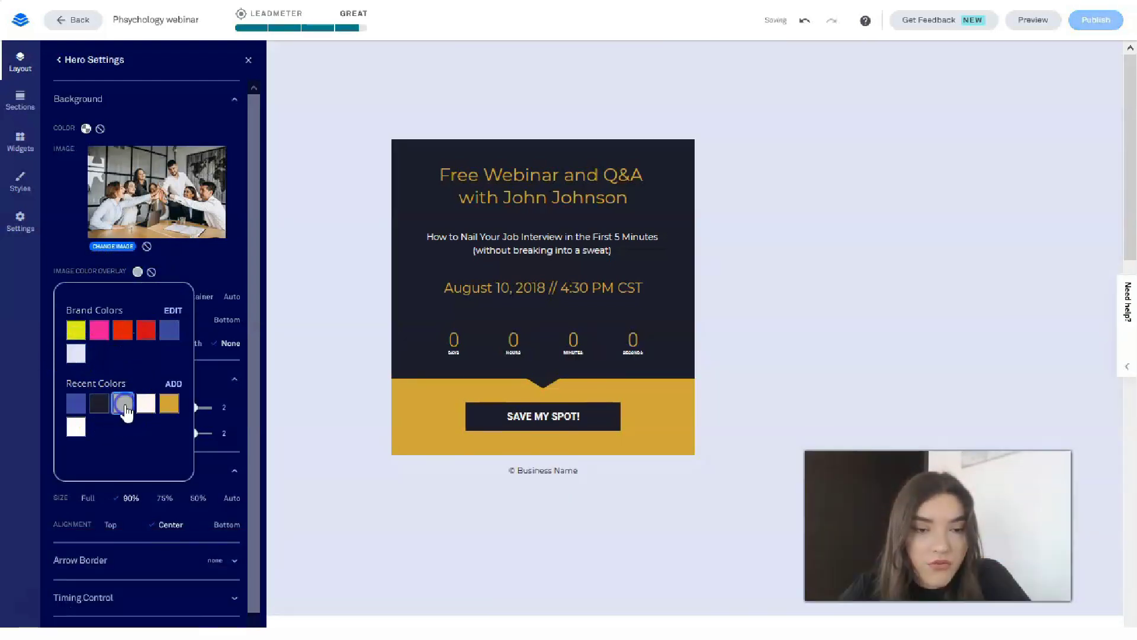
pyautogui.click(183, 351)
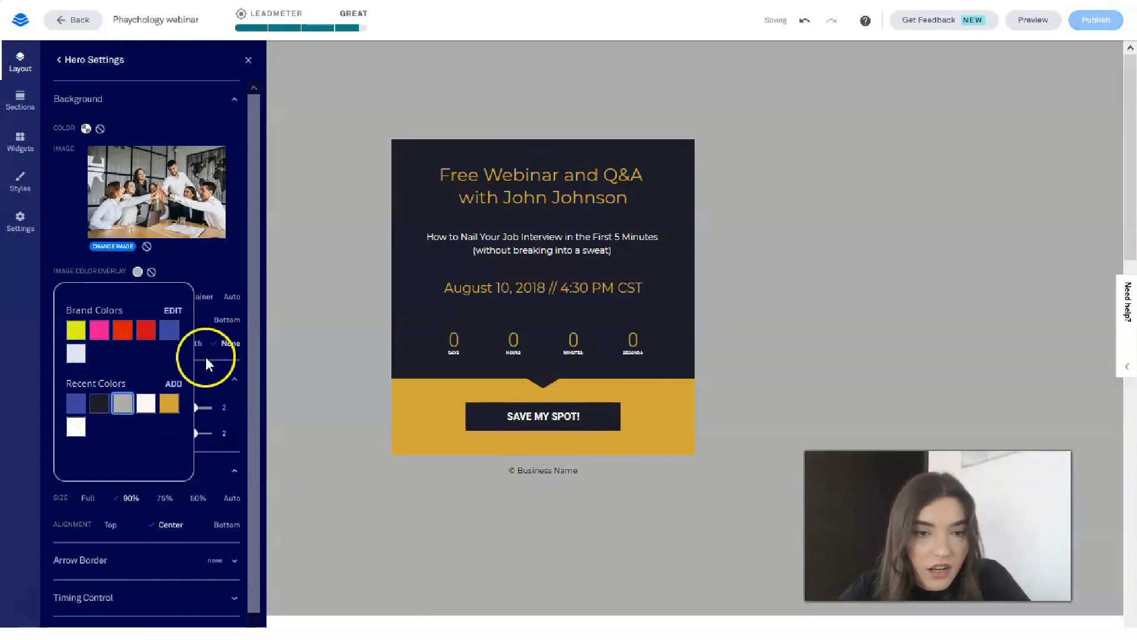
pyautogui.click(174, 385)
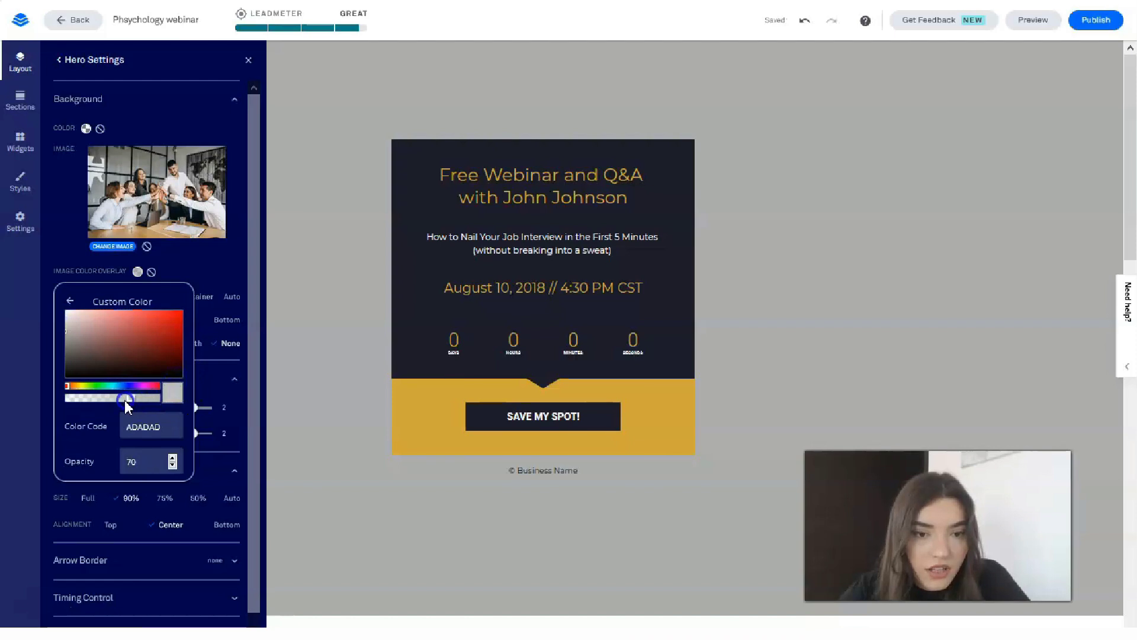
pyautogui.moveTo(113, 400); pyautogui.dragTo(84, 397)
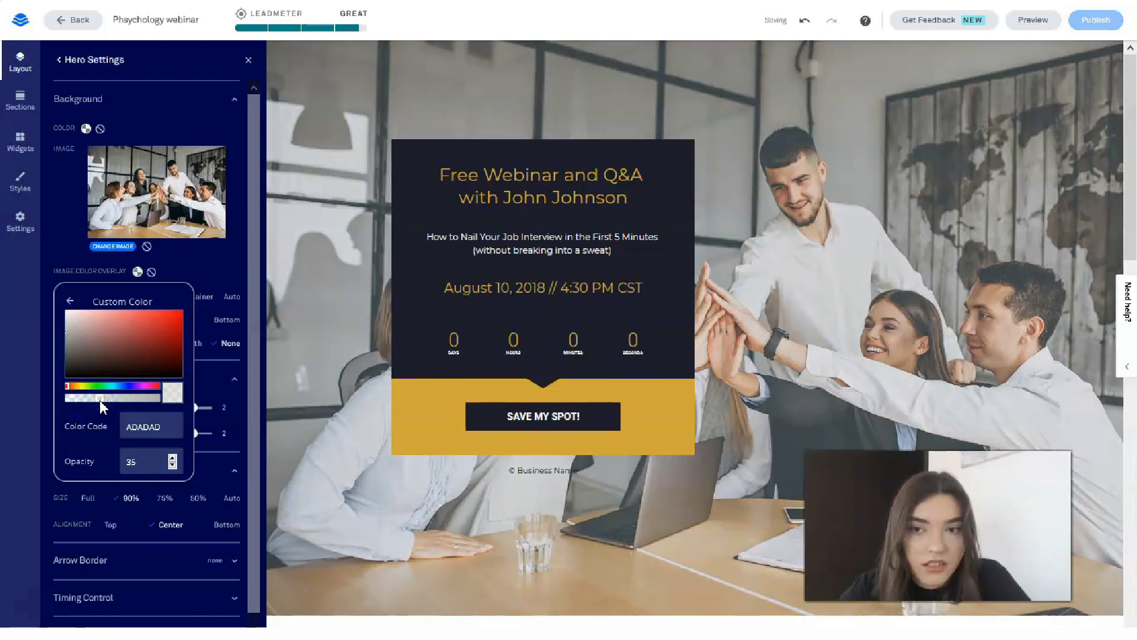
# - Change the Hero image's color overlay to the light pink F0ACAC and close the color picker
pyautogui.moveTo(103, 324)
pyautogui.mouseDown()
pyautogui.moveTo(156, 337)
pyautogui.moveTo(102, 320)
pyautogui.mouseUp()
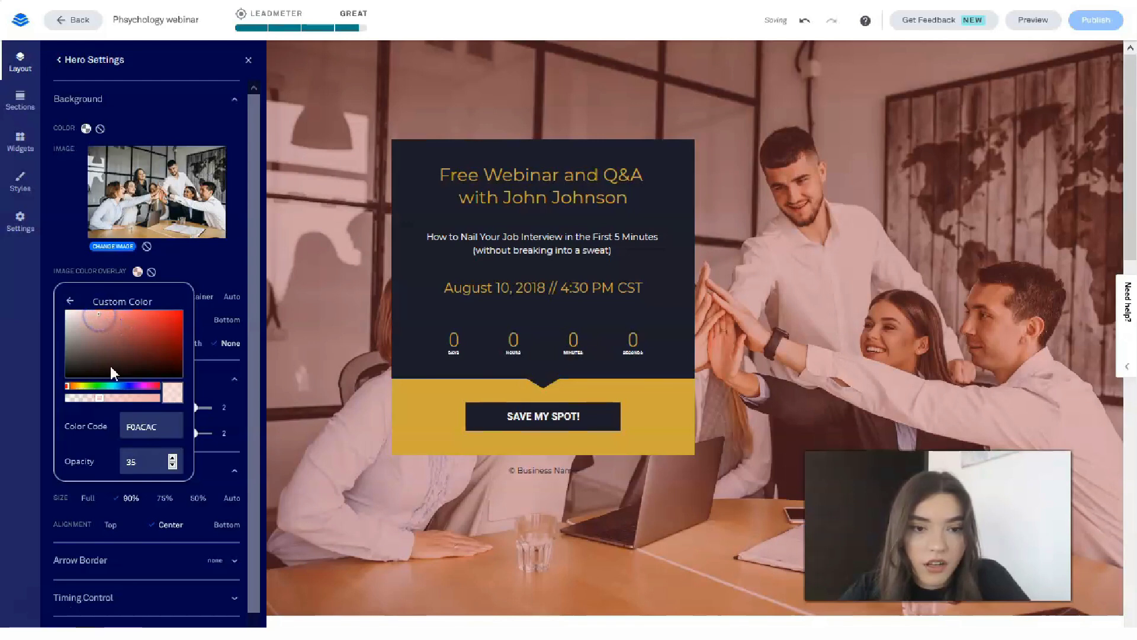
pyautogui.click(100, 386)
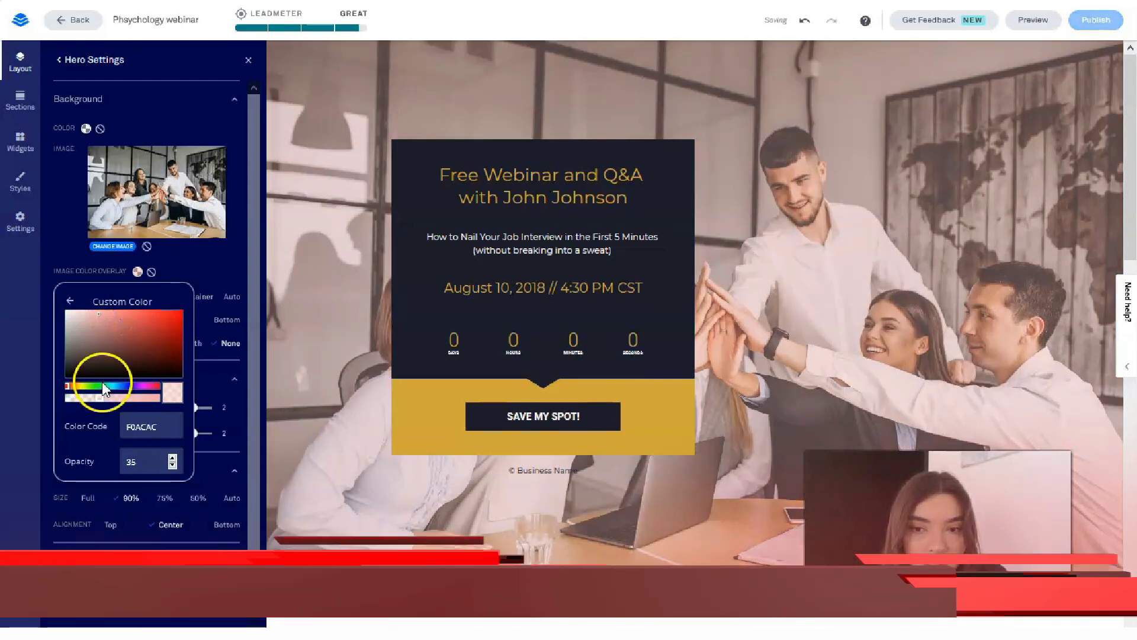
pyautogui.click(225, 267)
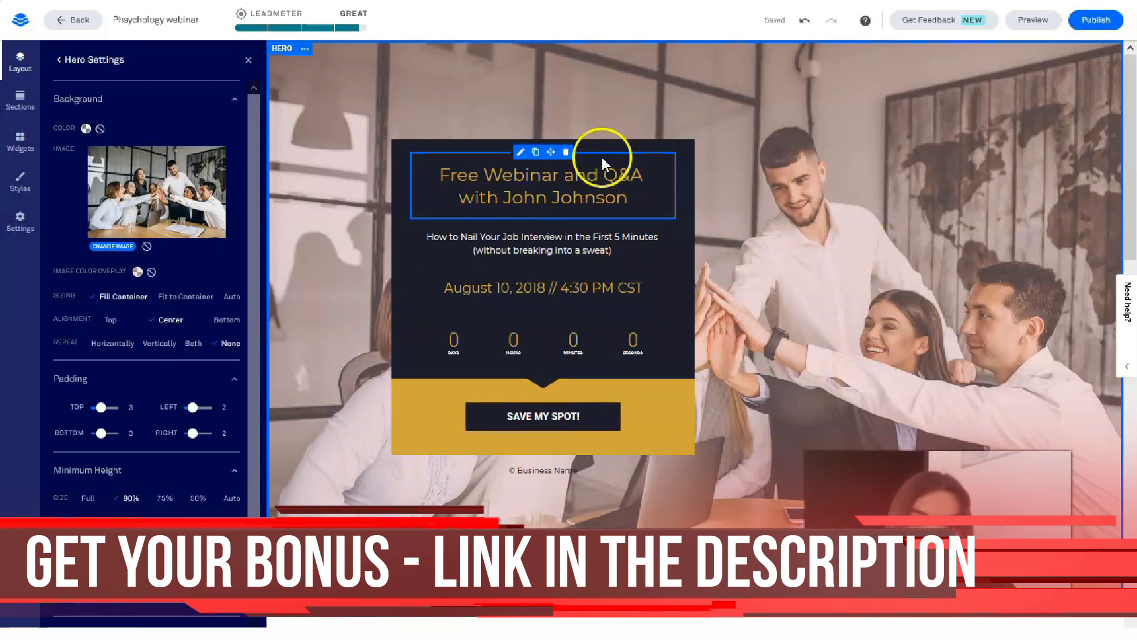
pyautogui.scroll(-3, 751, 376)
pyautogui.scroll(3, 750, 372)
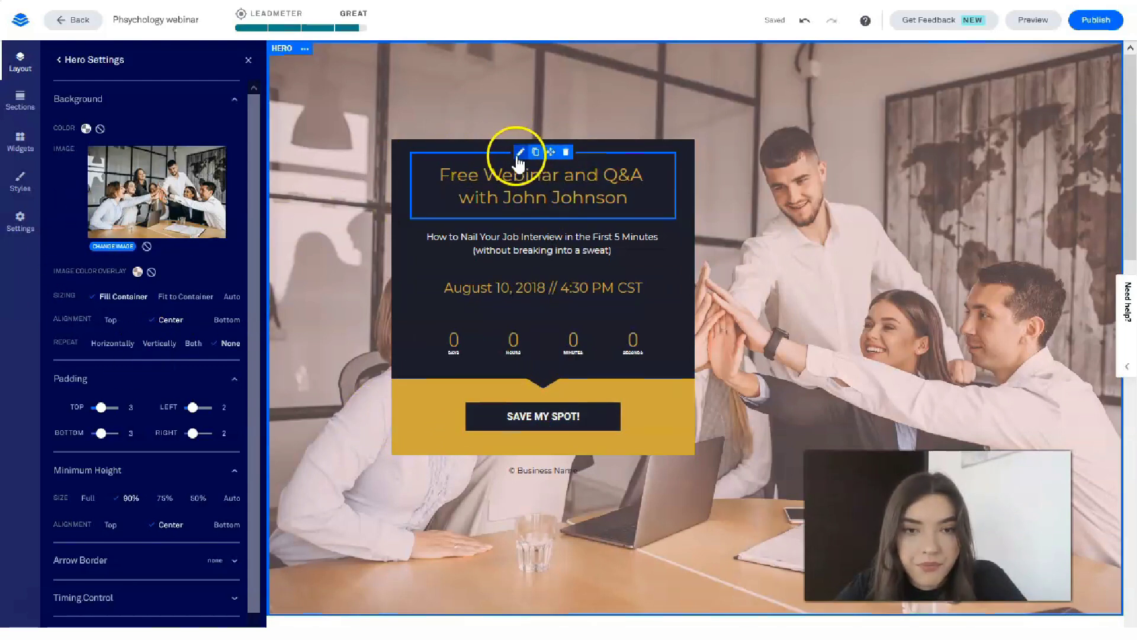
# - Open the settings of the Content block inside the Hero section's Content Container
pyautogui.click(59, 62)
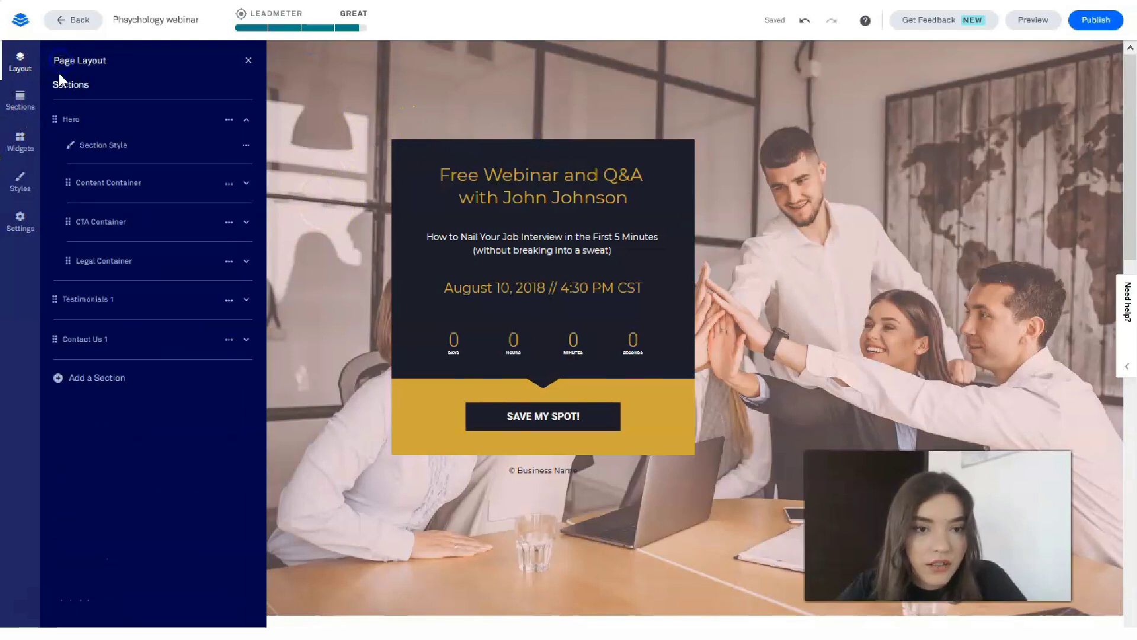
pyautogui.click(92, 188)
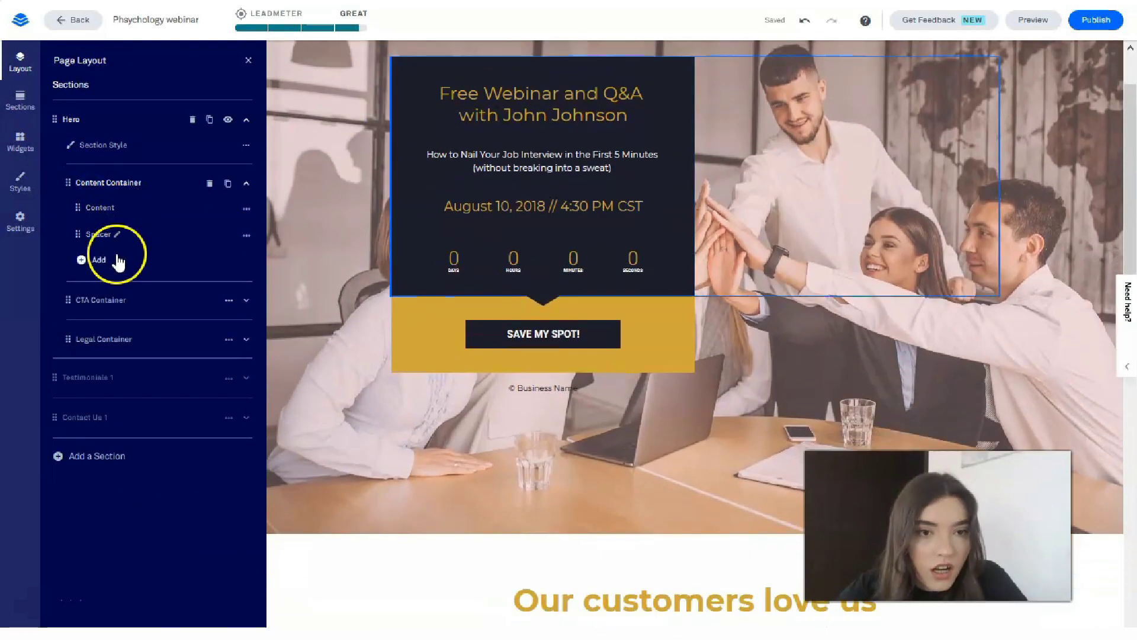
pyautogui.click(116, 235)
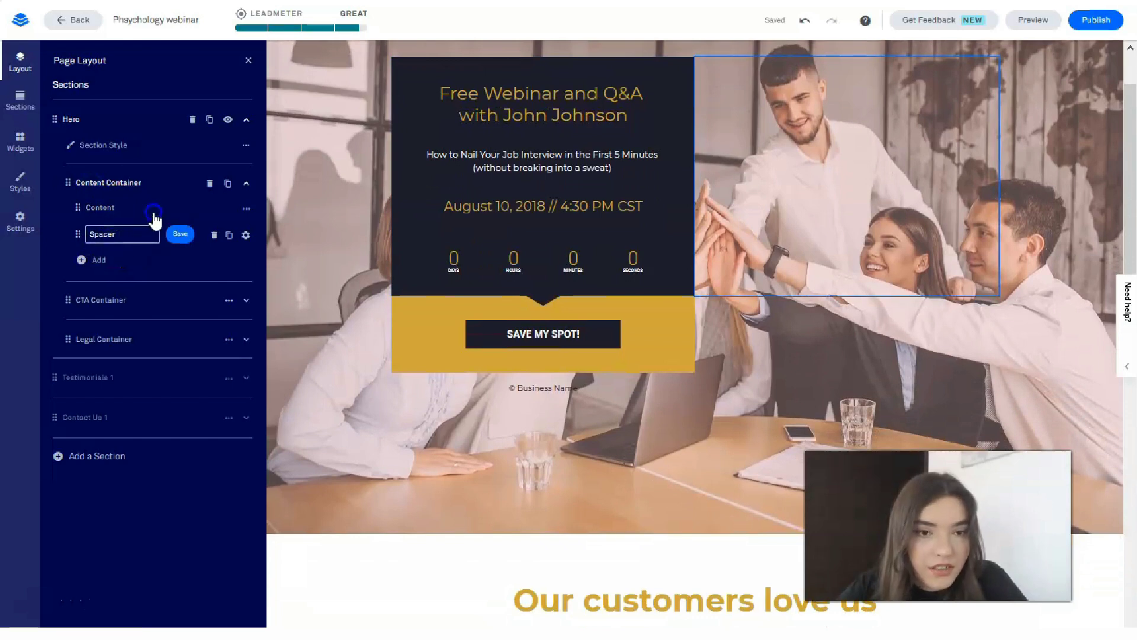
pyautogui.click(152, 211)
pyautogui.click(163, 207)
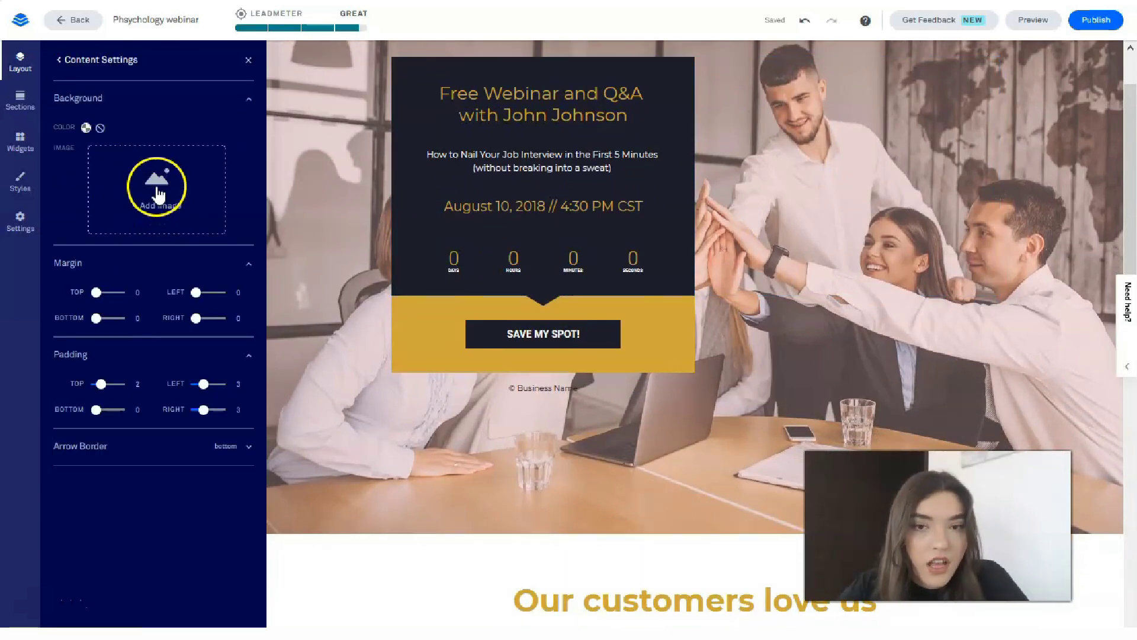
# - Try the pink and pale lavender brand colors as the Content block's background
pyautogui.click(87, 129)
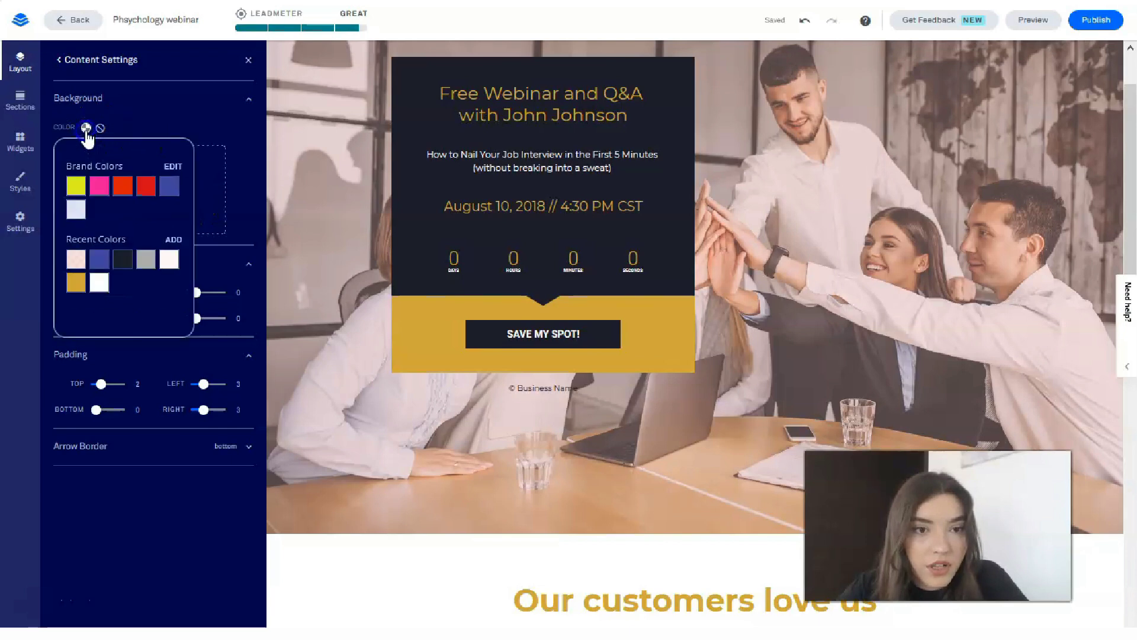
pyautogui.click(102, 187)
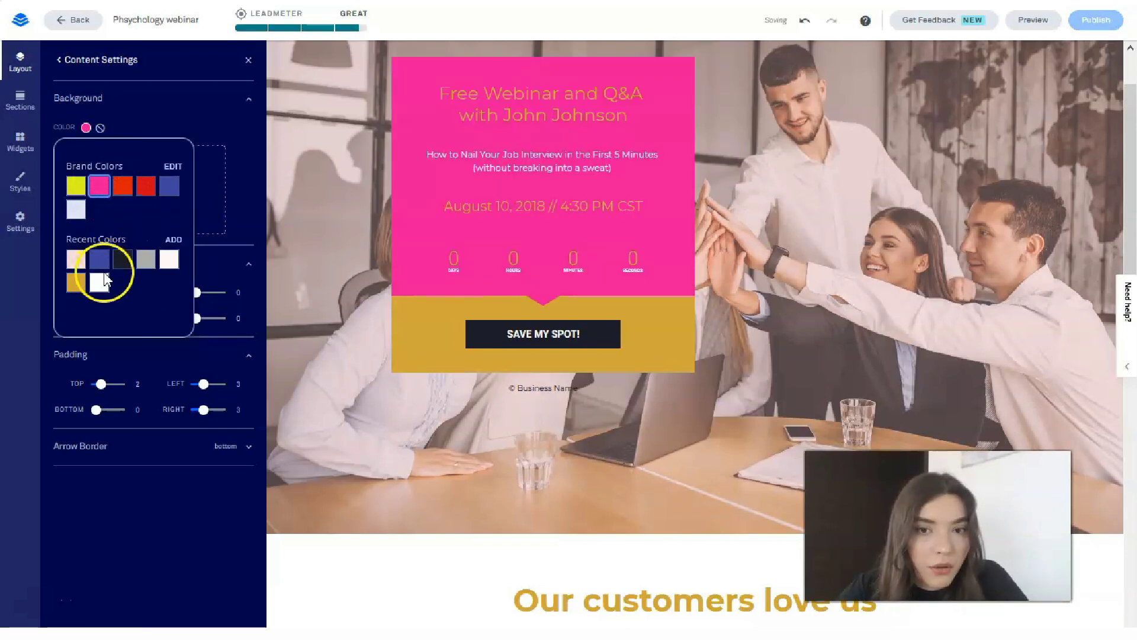
pyautogui.click(77, 209)
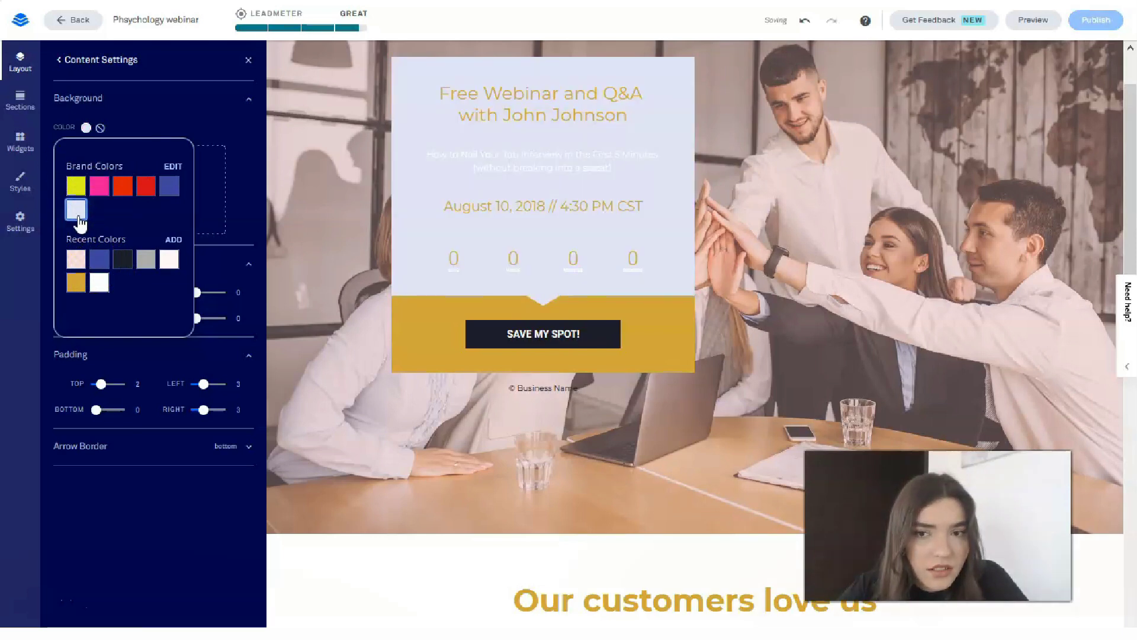
pyautogui.scroll(2, 346, 279)
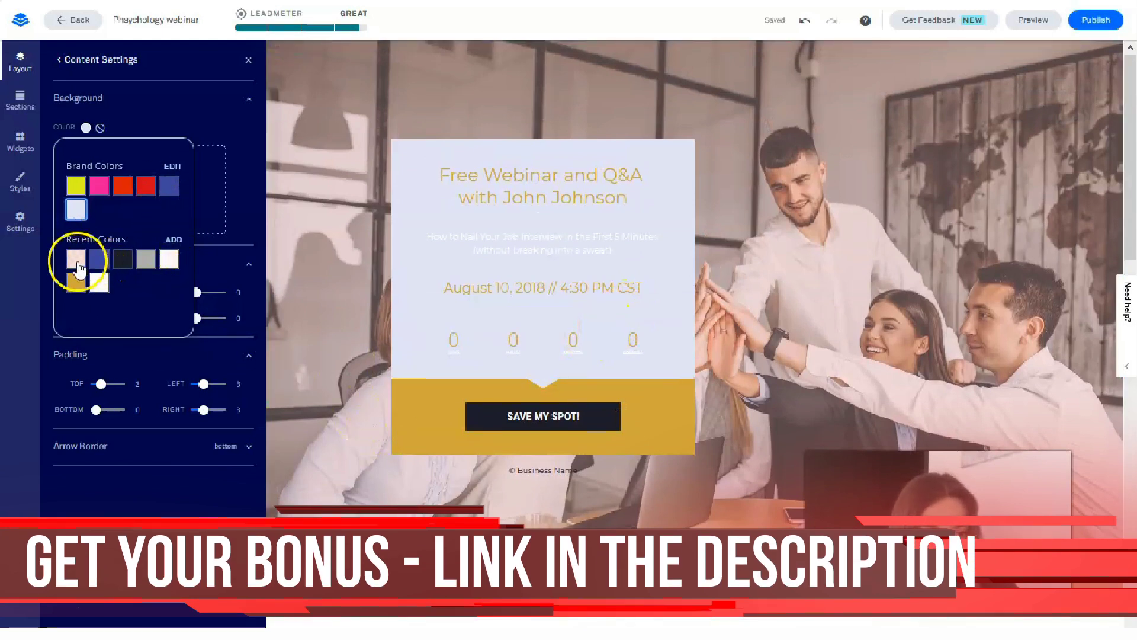
# - Set the Content block's background to the custom color F0ACAC with an opacity of 0
pyautogui.click(174, 239)
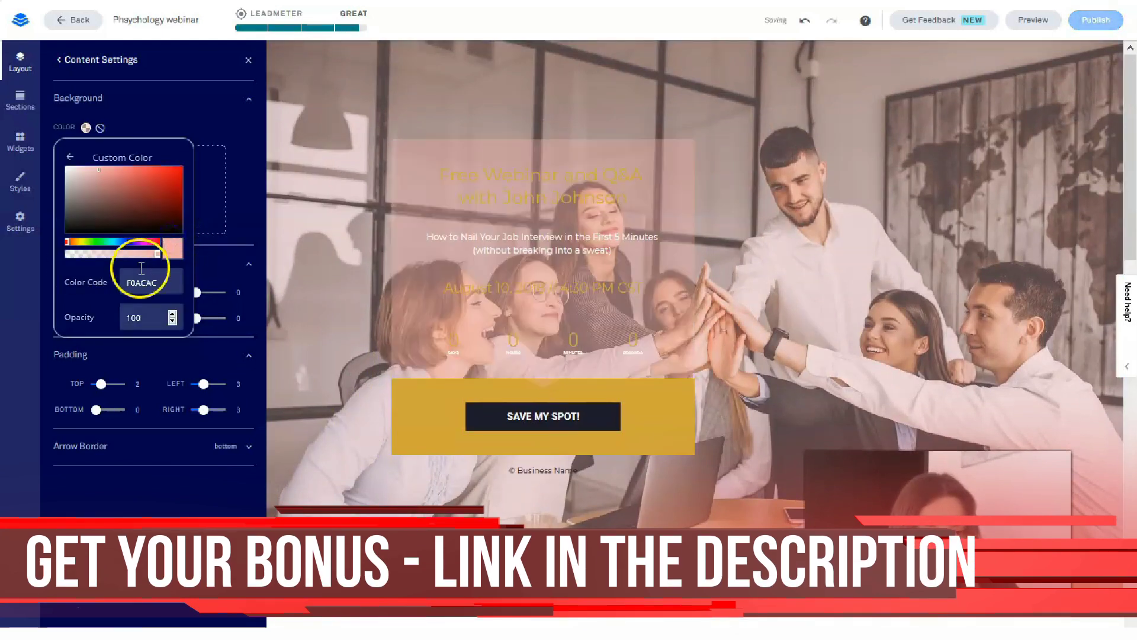
pyautogui.moveTo(155, 255); pyautogui.dragTo(73, 255)
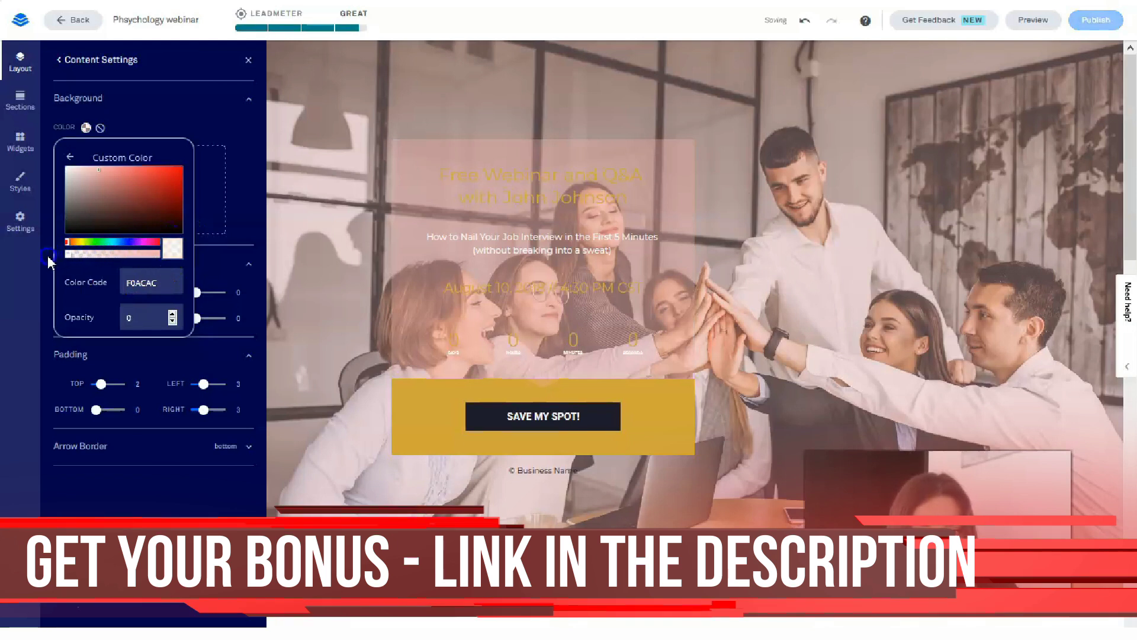
pyautogui.click(170, 170)
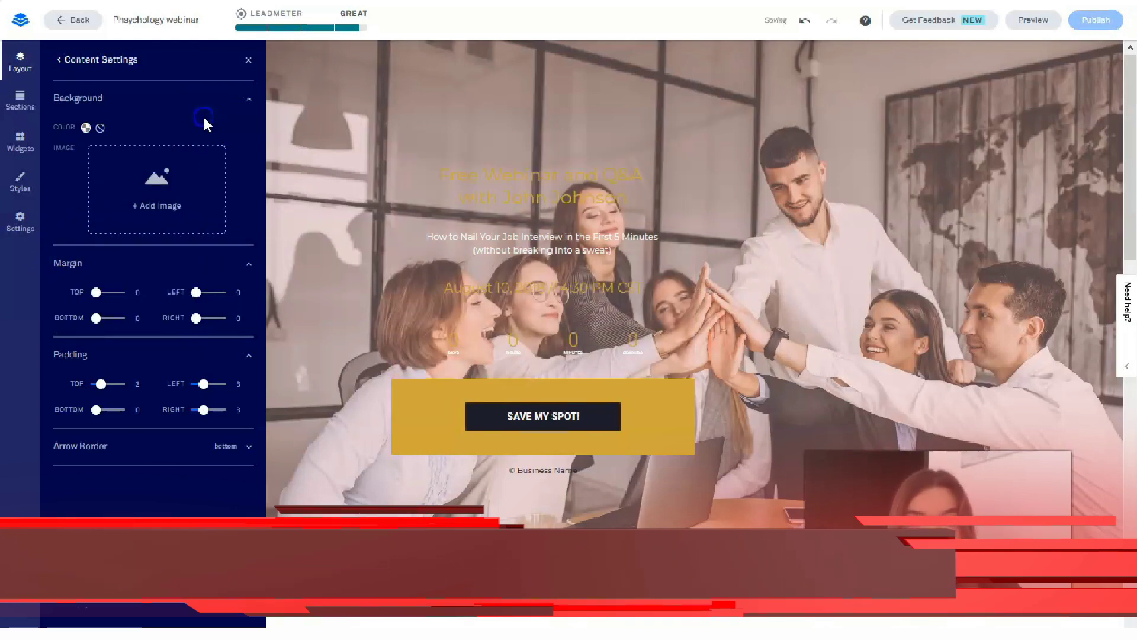
pyautogui.moveTo(268, 315); pyautogui.dragTo(270, 474)
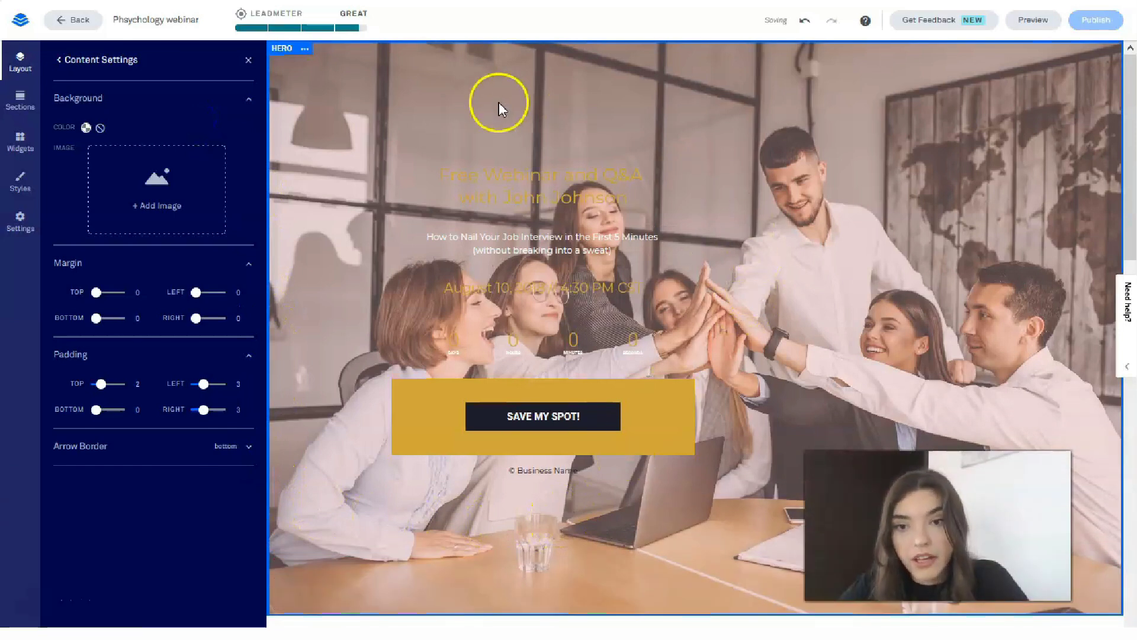
# - Color the Hero's "Free Webinar and Q&A" headline in the brand red and make it bold
pyautogui.click(465, 192)
pyautogui.moveTo(441, 175); pyautogui.dragTo(664, 215)
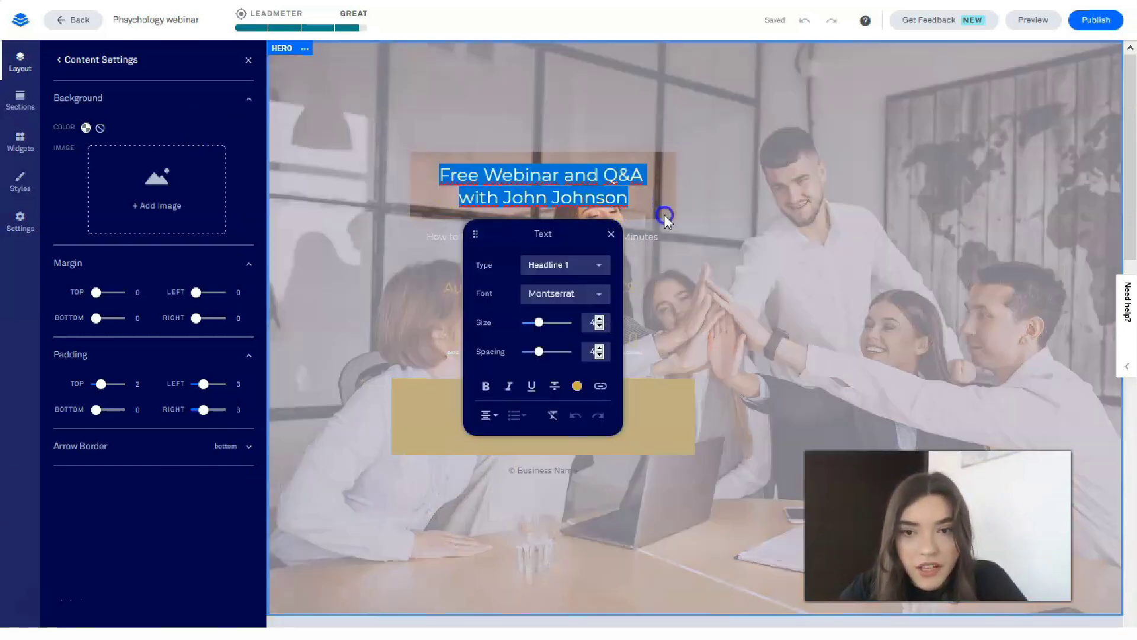
pyautogui.click(577, 386)
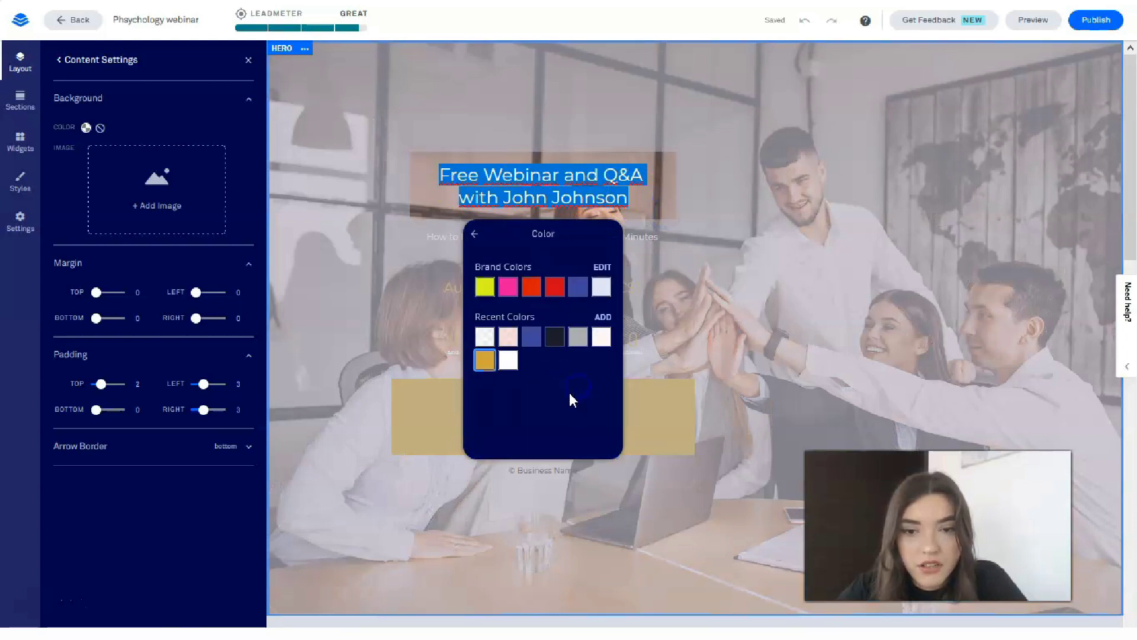
pyautogui.click(553, 284)
pyautogui.click(485, 239)
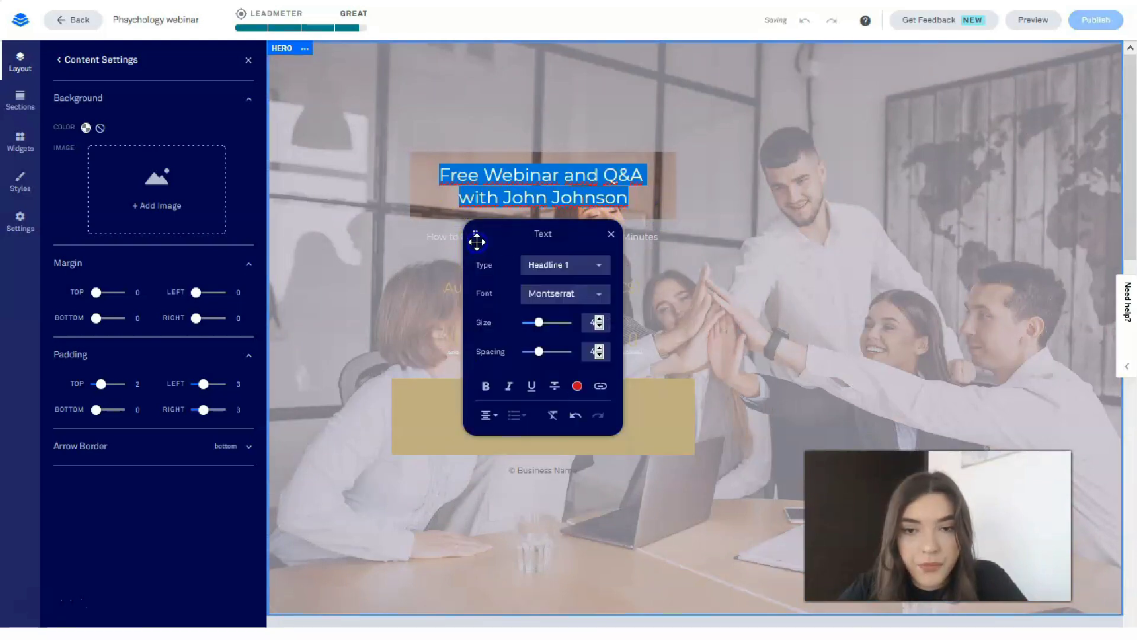
pyautogui.click(488, 386)
pyautogui.click(825, 394)
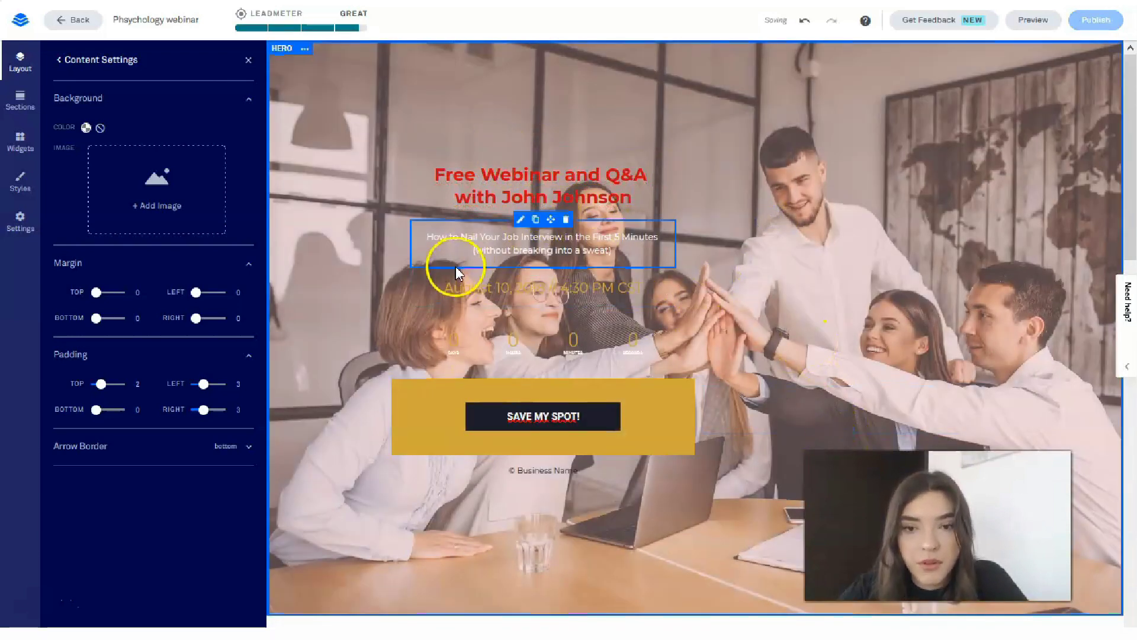
# - Try the transparent recent color on the "How to Nail Your Job Interview" subheading
pyautogui.click(434, 236)
pyautogui.moveTo(555, 243); pyautogui.dragTo(671, 260)
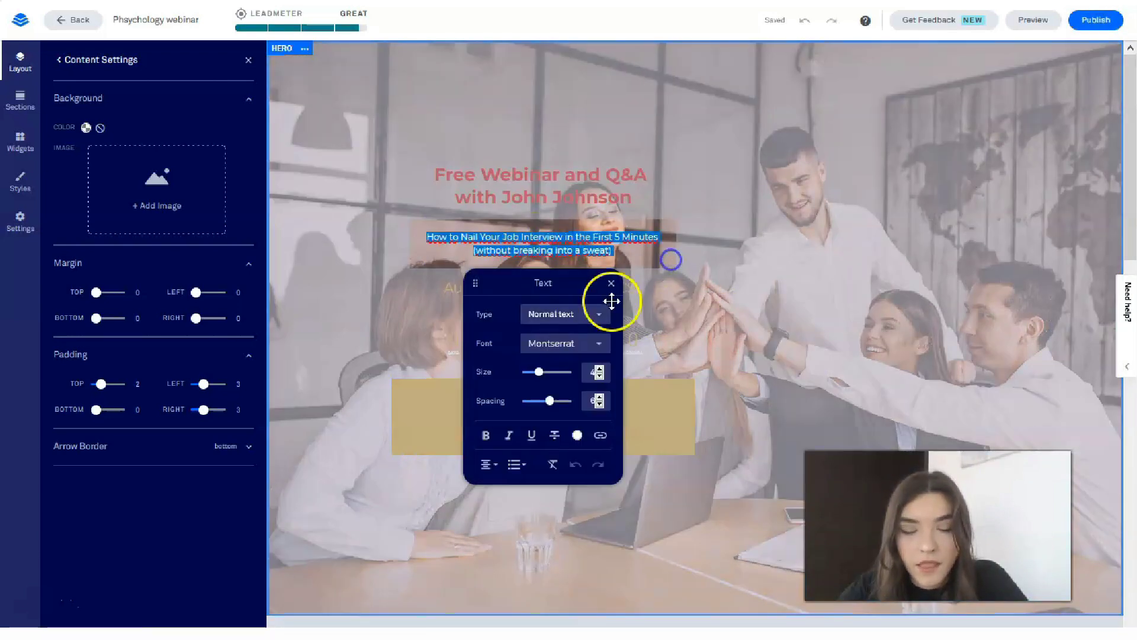
pyautogui.click(577, 435)
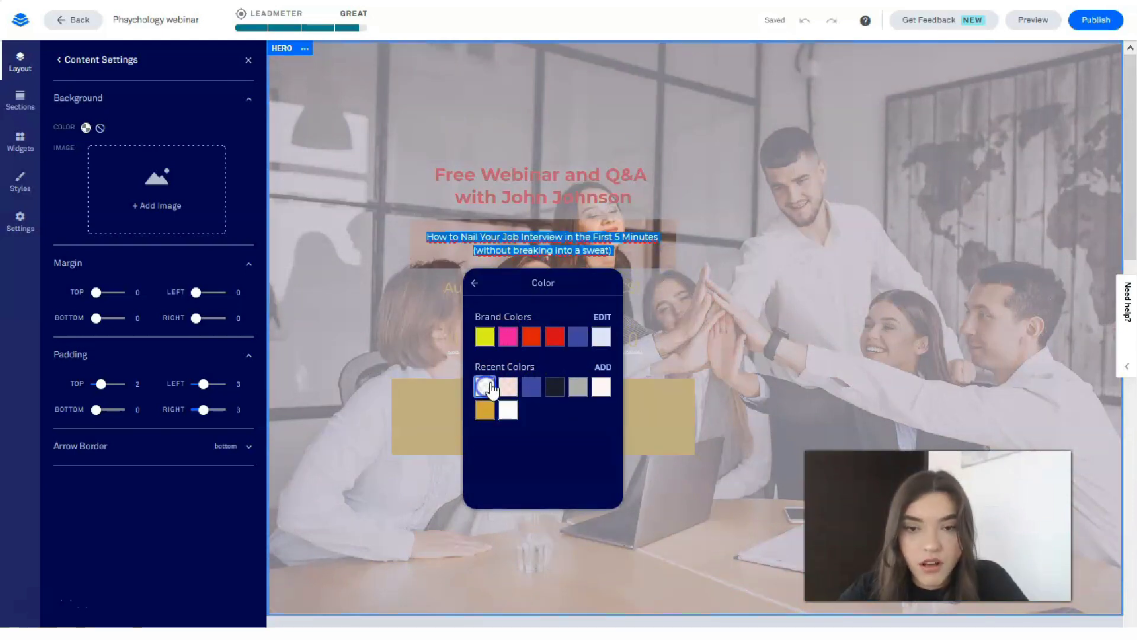
pyautogui.click(728, 263)
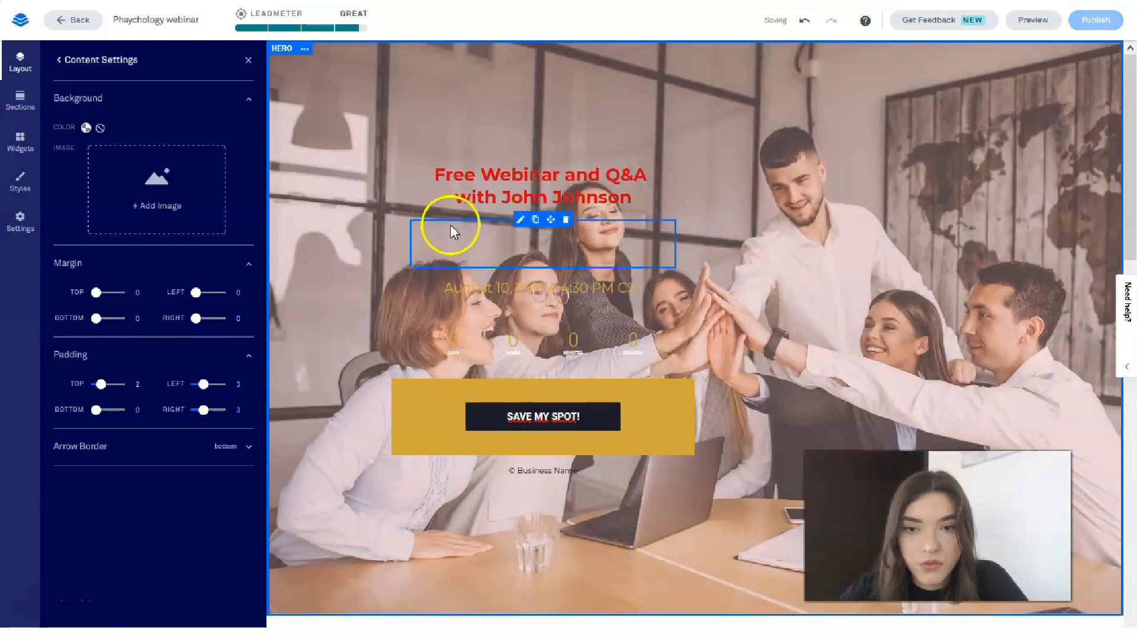
# - Restyle the "How to Nail Your Job Interview" subheading as bold text in a dark color
pyautogui.click(554, 249)
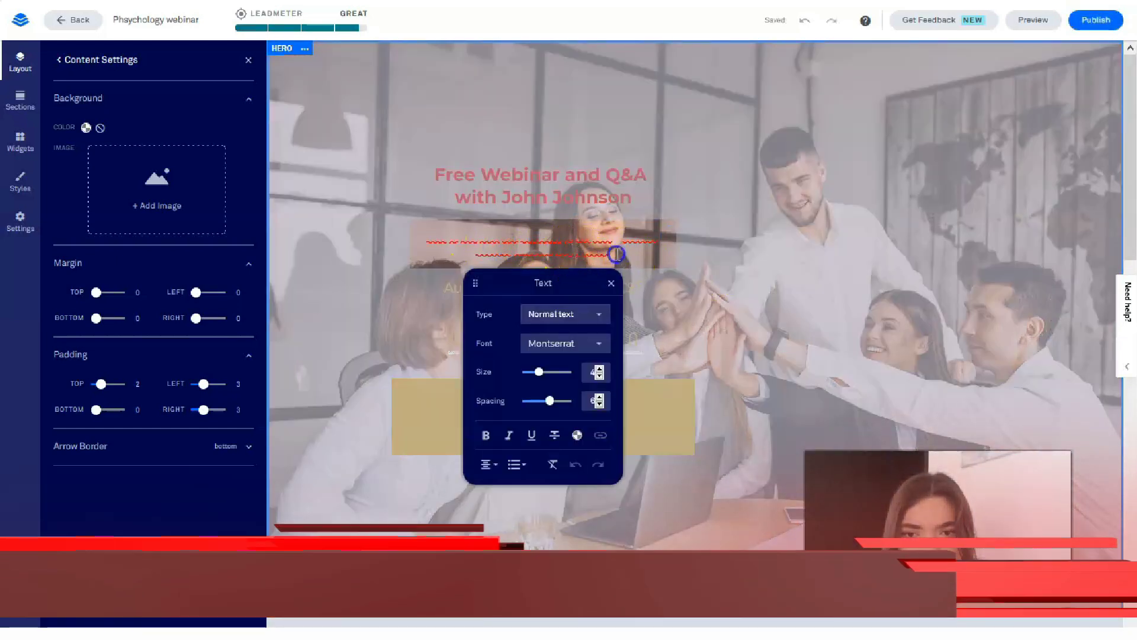
pyautogui.moveTo(616, 256); pyautogui.dragTo(415, 236)
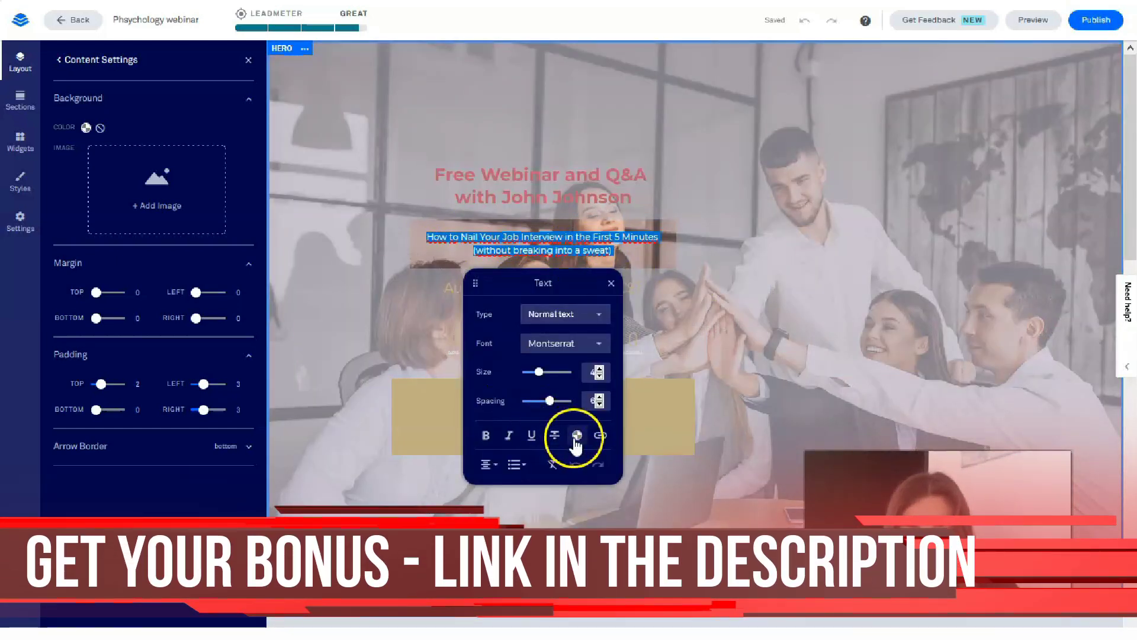
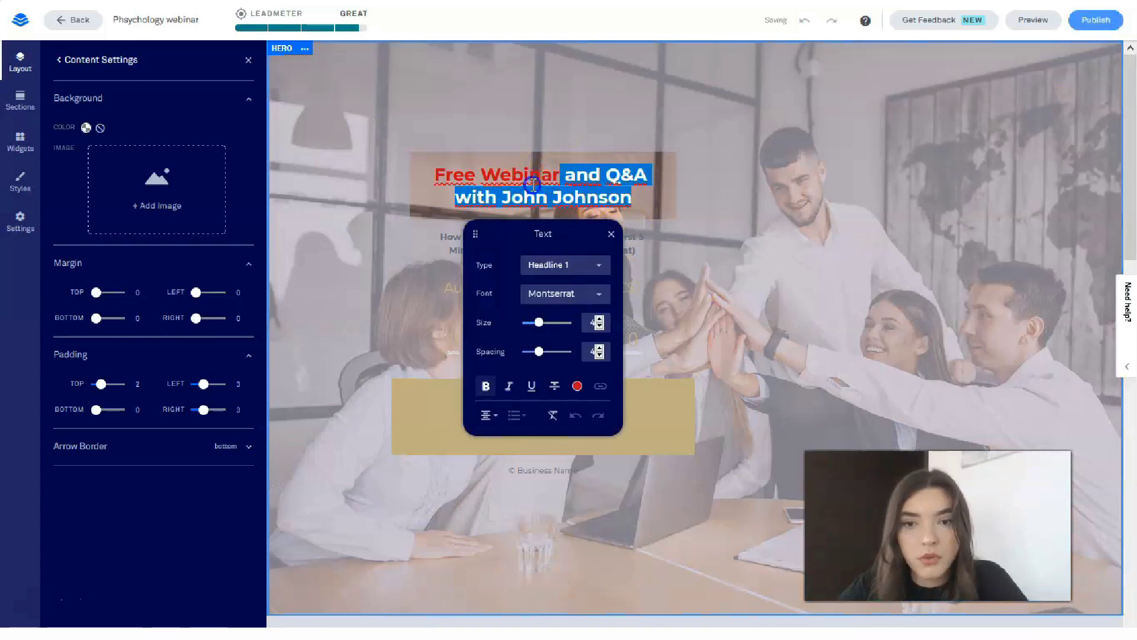
# - Change the "Free Webinar and Q&A" headline to the near-black recent color
pyautogui.click(577, 386)
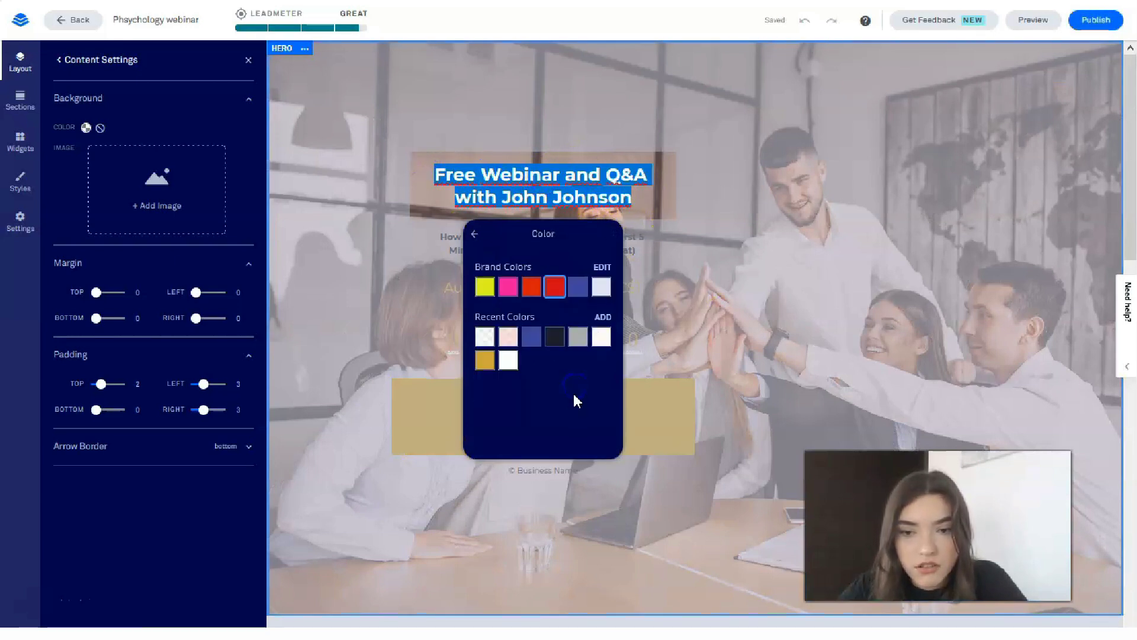
pyautogui.click(554, 337)
pyautogui.click(707, 175)
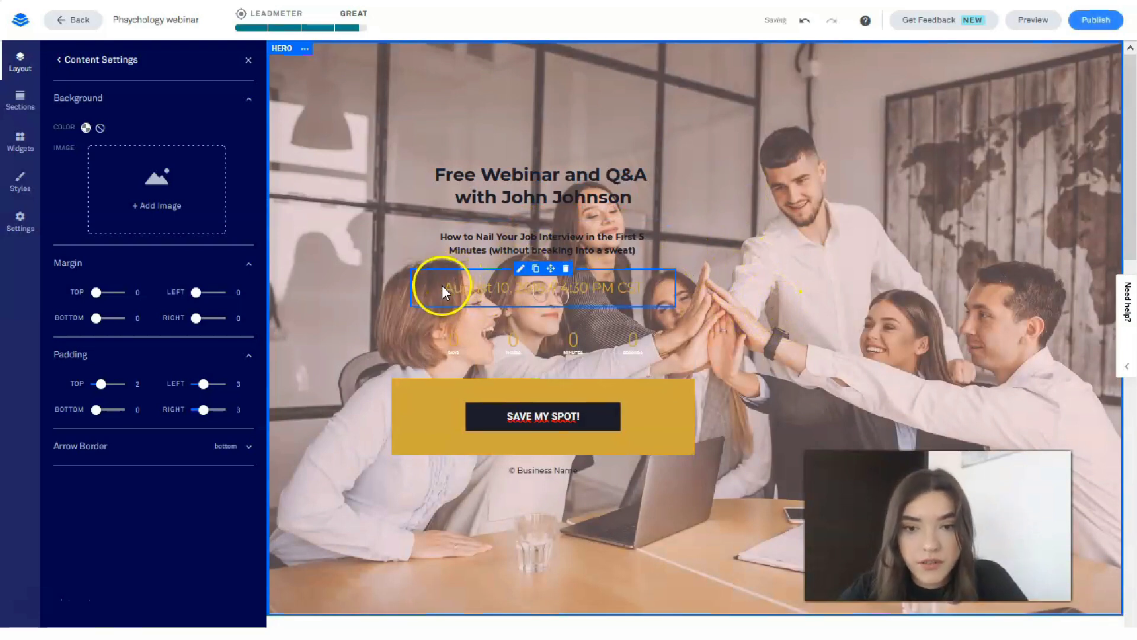
# - Try the yellow brand color on the "August 10, 2018 // 4:30 PM CST" date line
pyautogui.moveTo(444, 289); pyautogui.dragTo(692, 303)
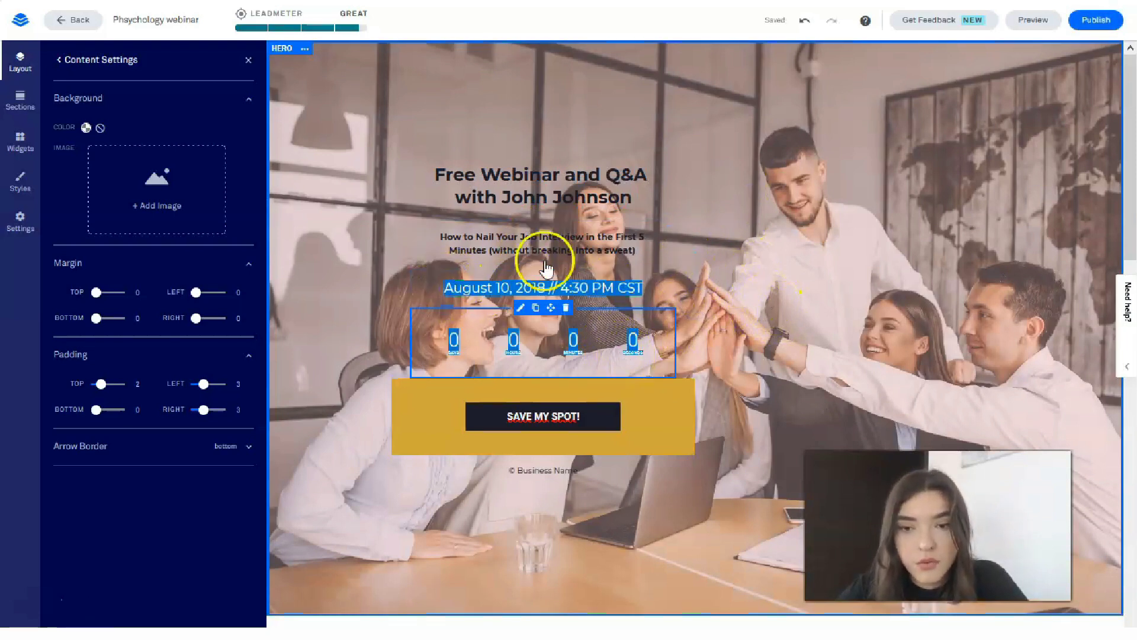
pyautogui.click(508, 293)
pyautogui.moveTo(446, 289); pyautogui.dragTo(666, 288)
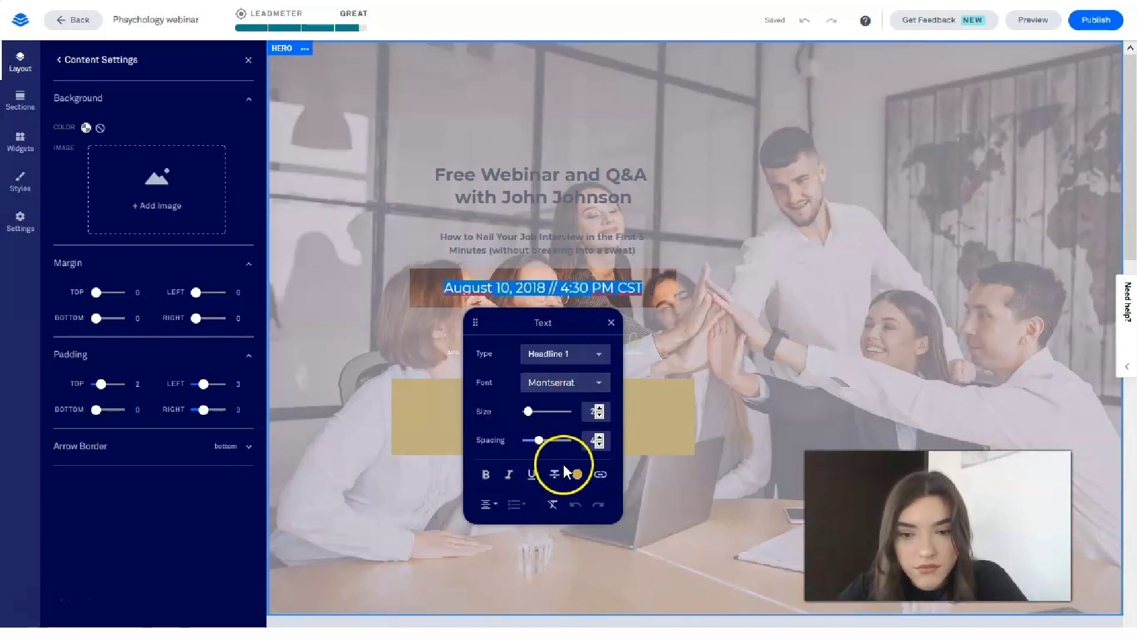
pyautogui.click(573, 475)
pyautogui.click(478, 364)
pyautogui.click(698, 194)
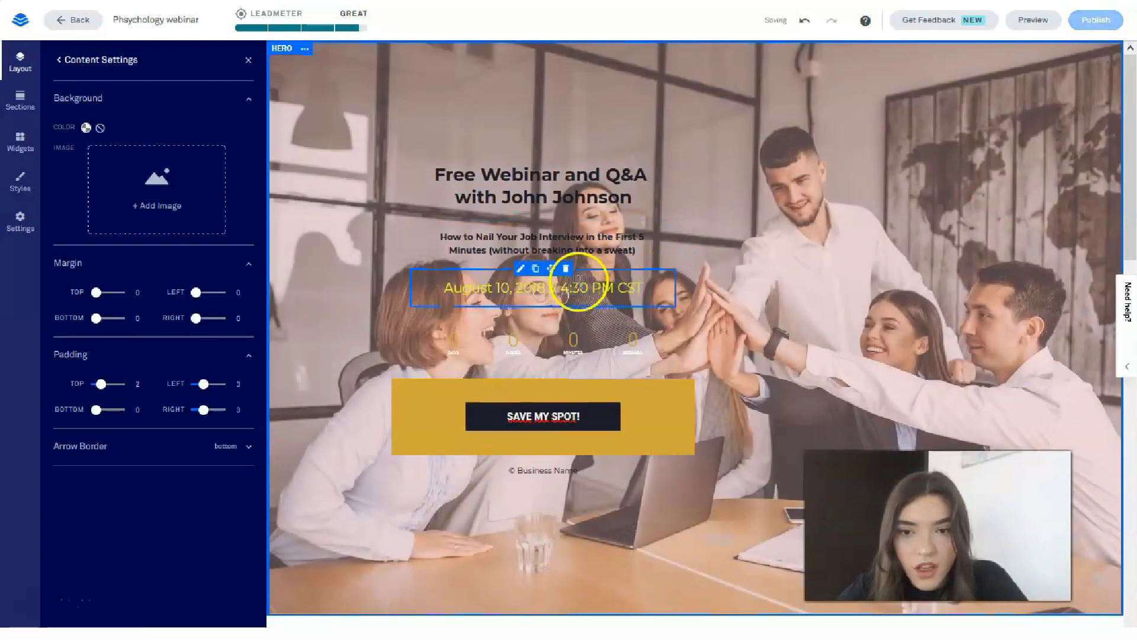
# - Color the "August 10, 2018 // 4:30 PM CST" date line in the brand red and make it bold
pyautogui.click(632, 289)
pyautogui.moveTo(613, 289); pyautogui.dragTo(432, 297)
pyautogui.click(652, 284)
pyautogui.tripleClick(624, 287)
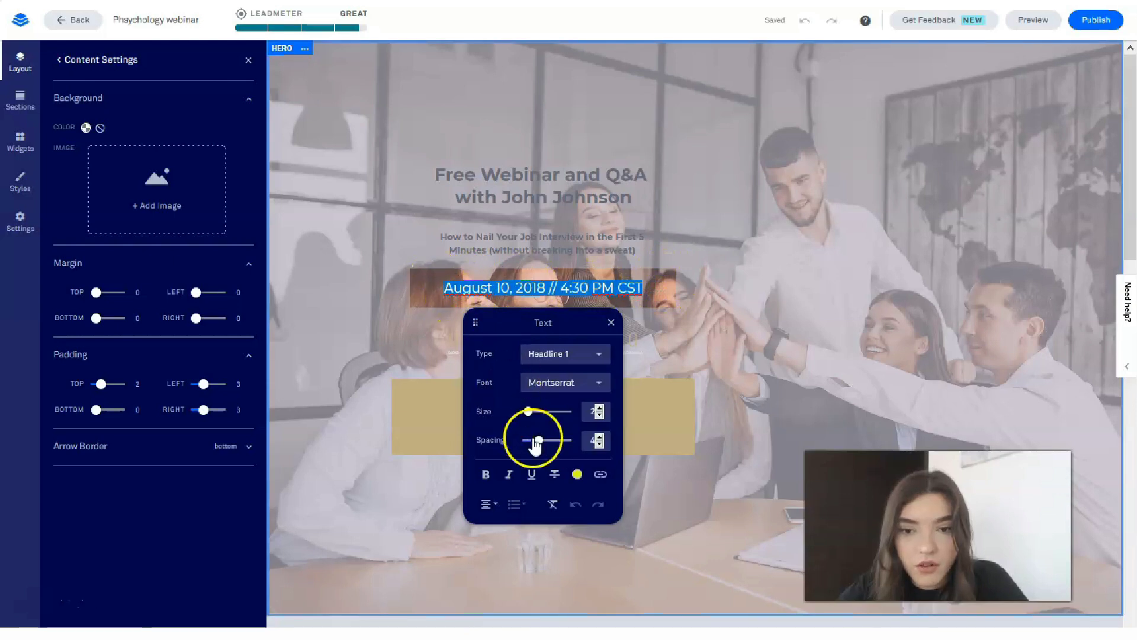
pyautogui.click(575, 473)
pyautogui.click(554, 383)
pyautogui.click(788, 197)
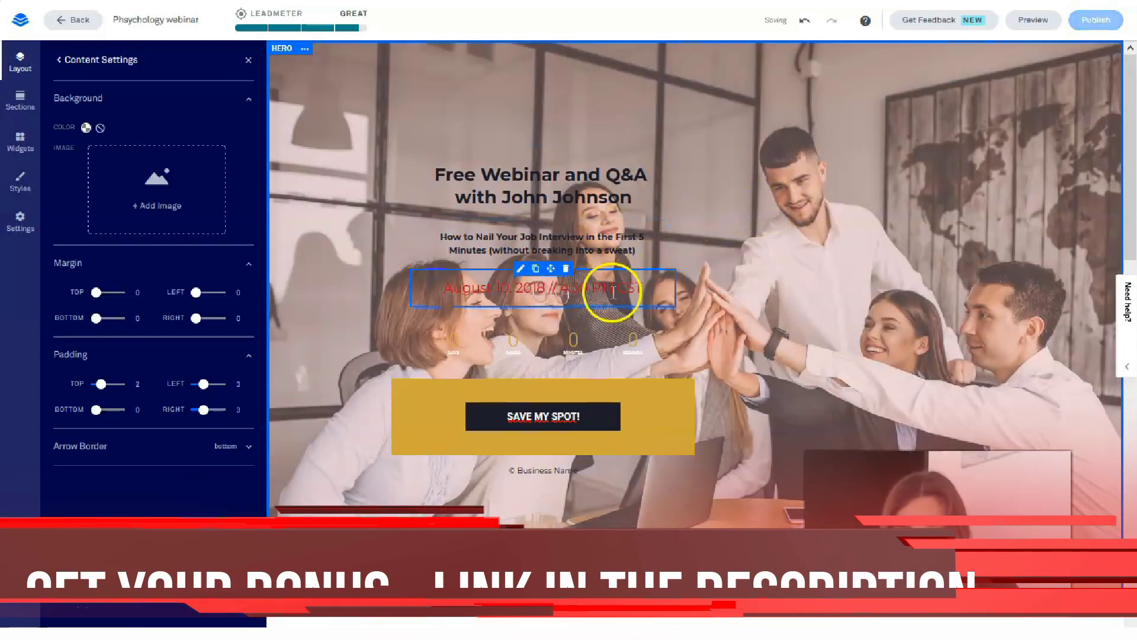
pyautogui.doubleClick(613, 289)
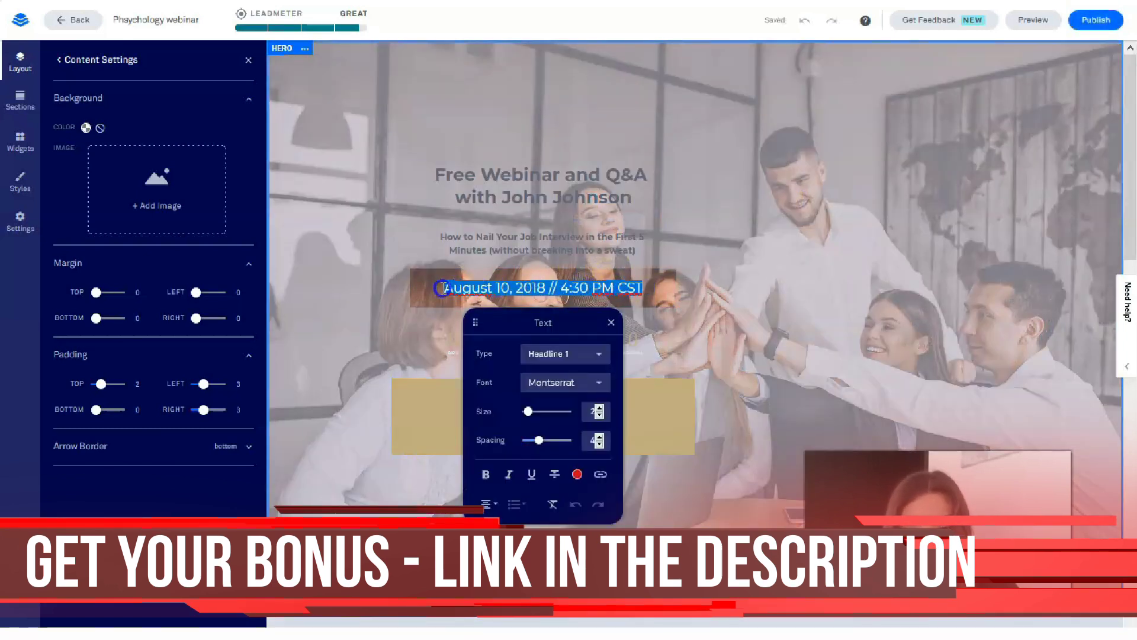
pyautogui.click(487, 475)
pyautogui.click(791, 216)
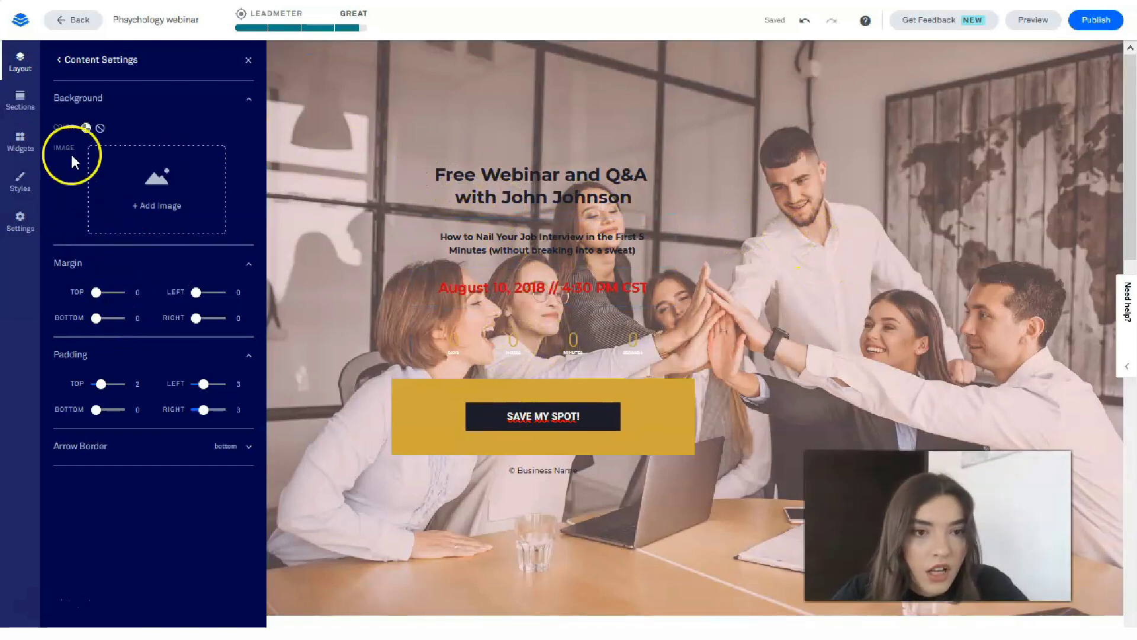
# - Give the Hero's Content block a blue 3D44A1 background and set its opacity to 52
pyautogui.click(61, 62)
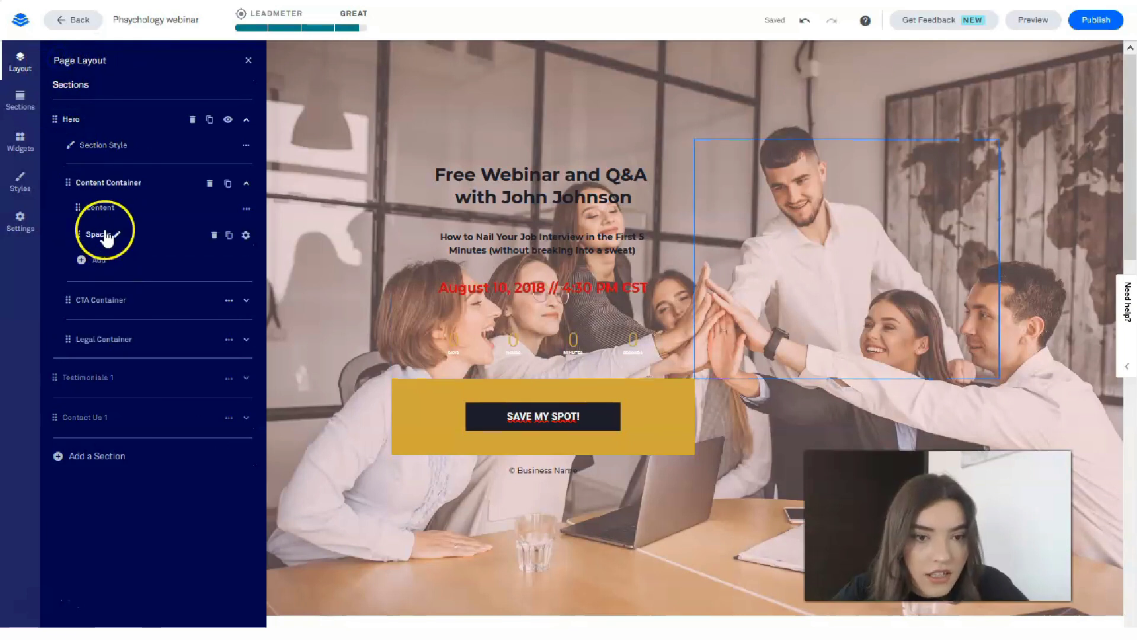
pyautogui.click(135, 208)
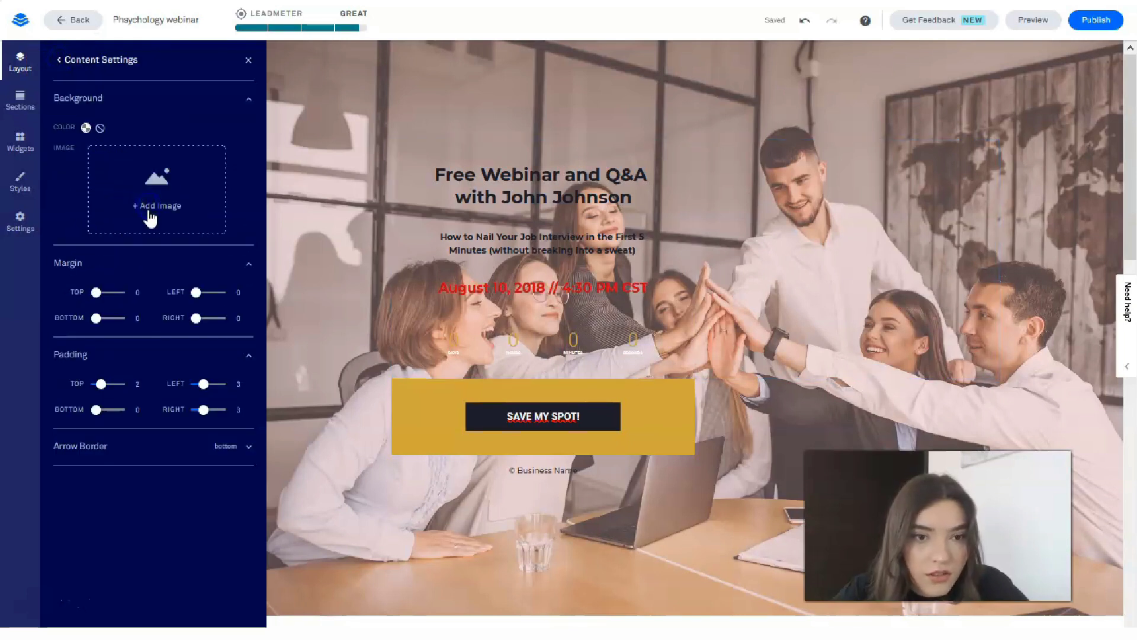
pyautogui.click(84, 130)
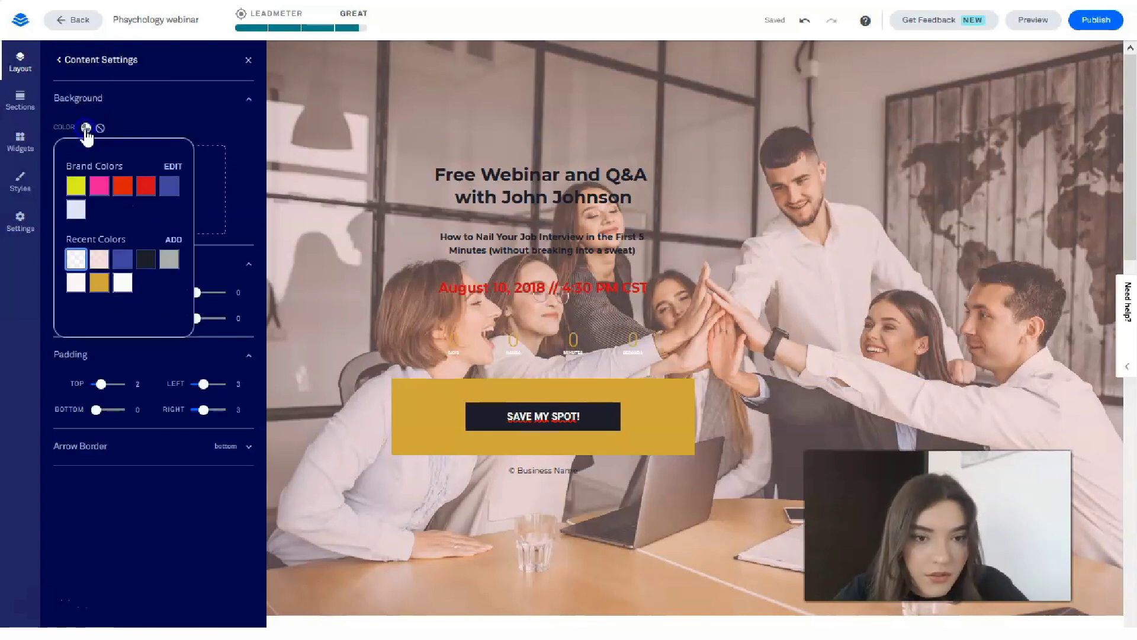
pyautogui.click(131, 270)
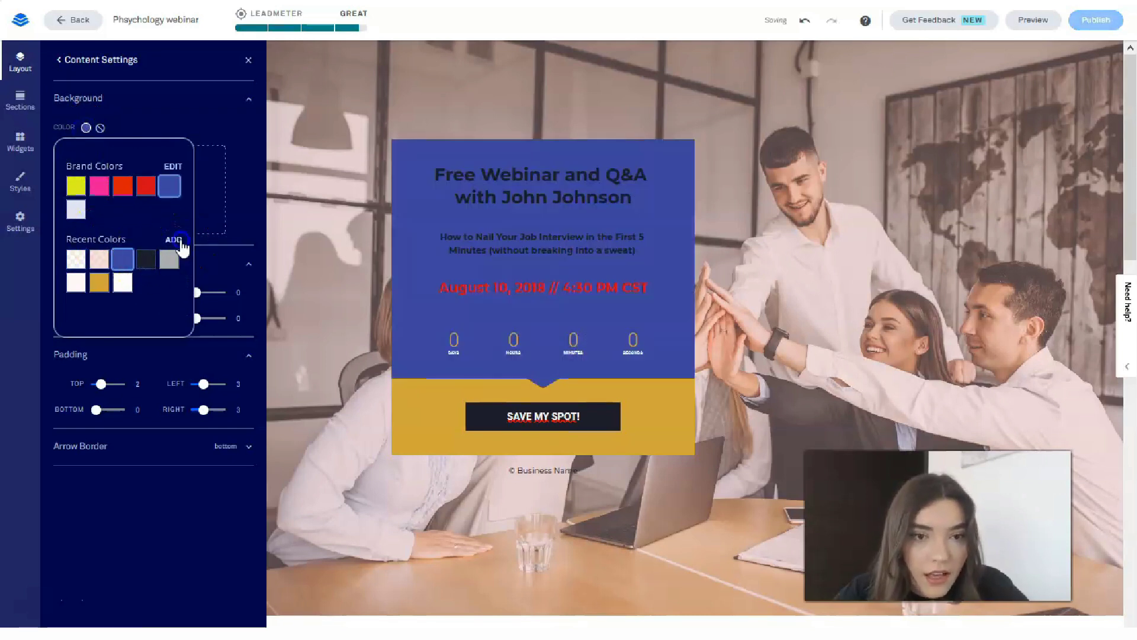
pyautogui.click(169, 259)
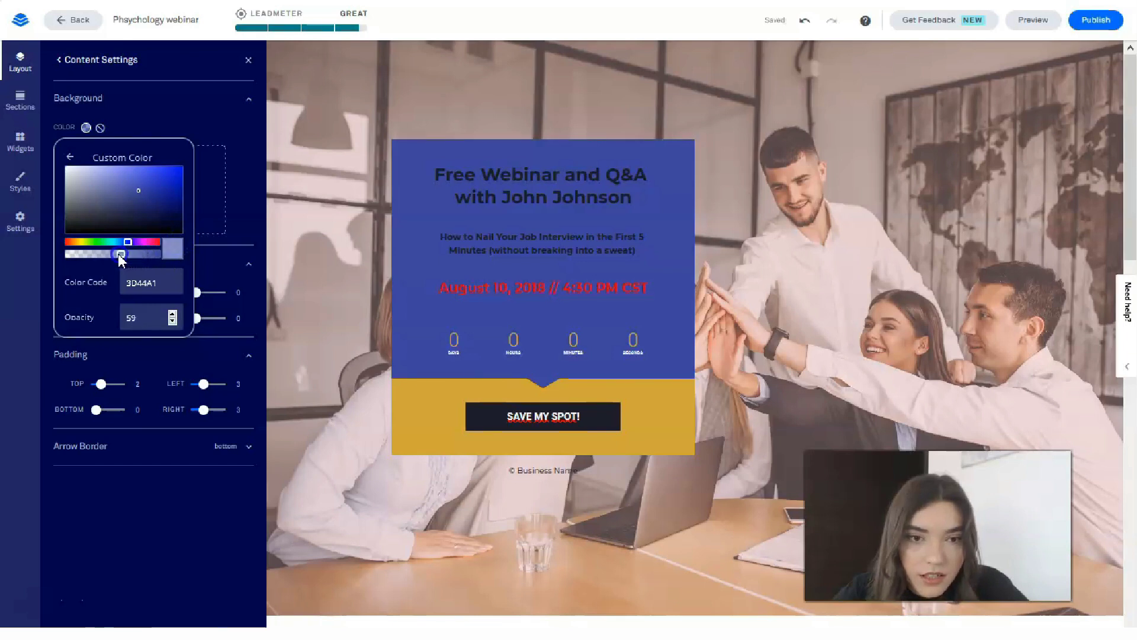
pyautogui.moveTo(112, 254); pyautogui.dragTo(101, 257)
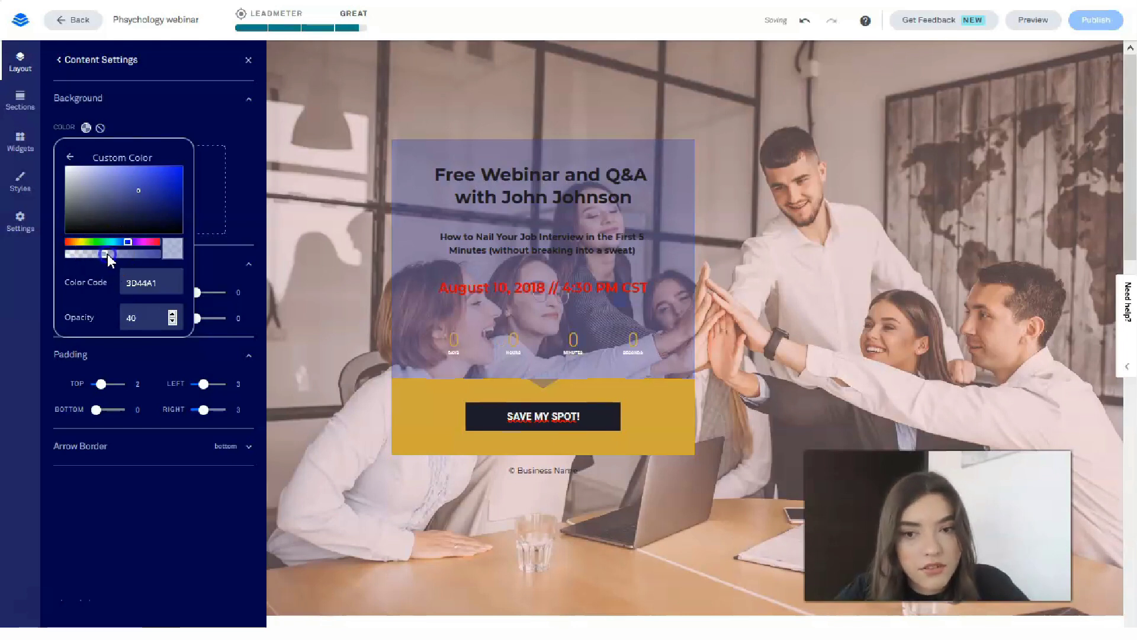
pyautogui.moveTo(110, 255); pyautogui.dragTo(114, 255)
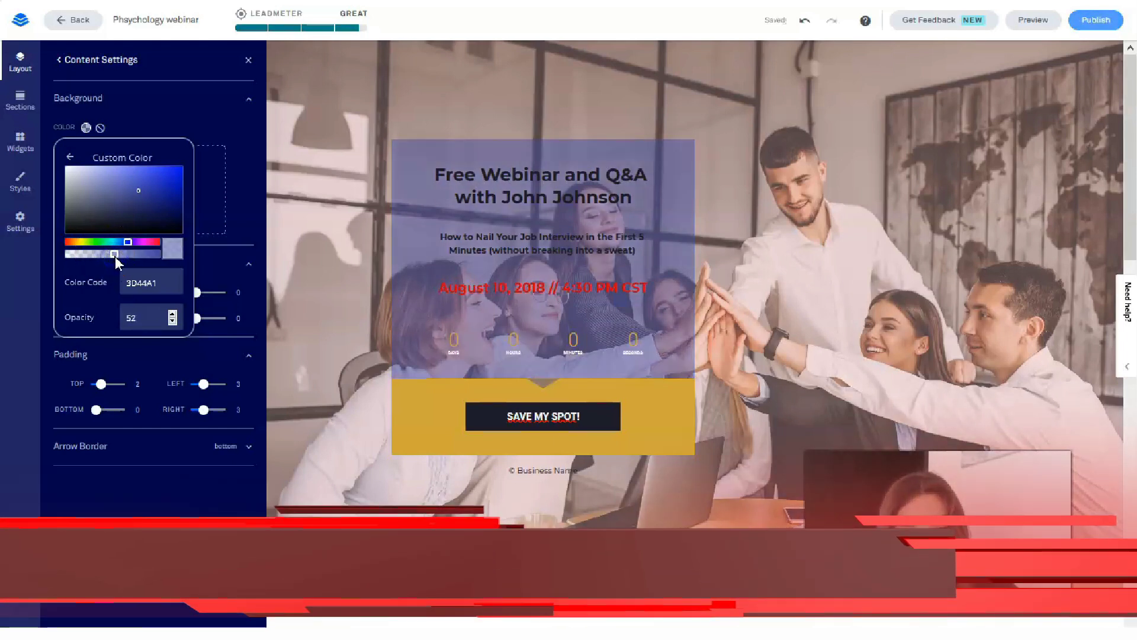
pyautogui.click(374, 188)
pyautogui.click(568, 241)
pyautogui.click(650, 197)
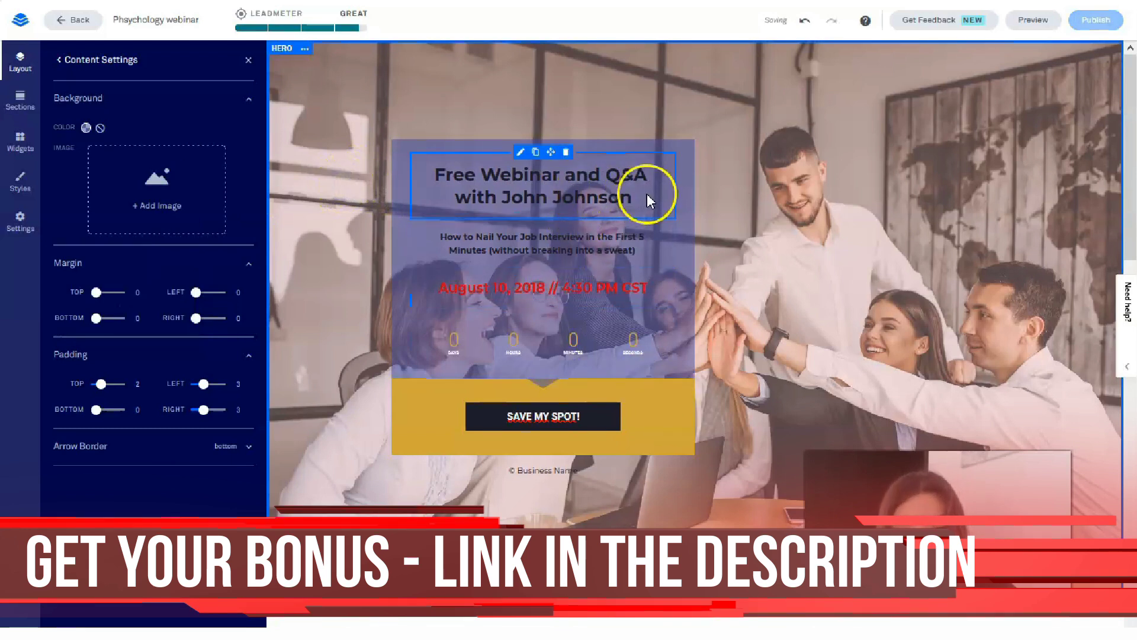
# - Change the "August 10, 2018 // 4:30 PM CST" date line to the gold recent color
pyautogui.click(647, 196)
pyautogui.click(654, 285)
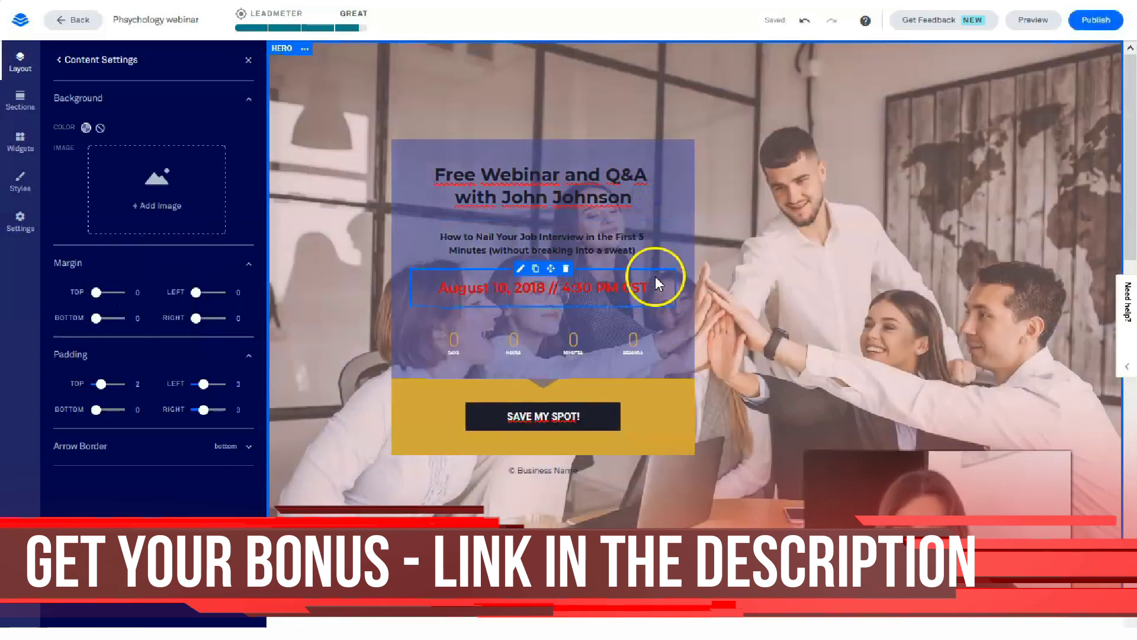
pyautogui.moveTo(647, 286); pyautogui.dragTo(414, 287)
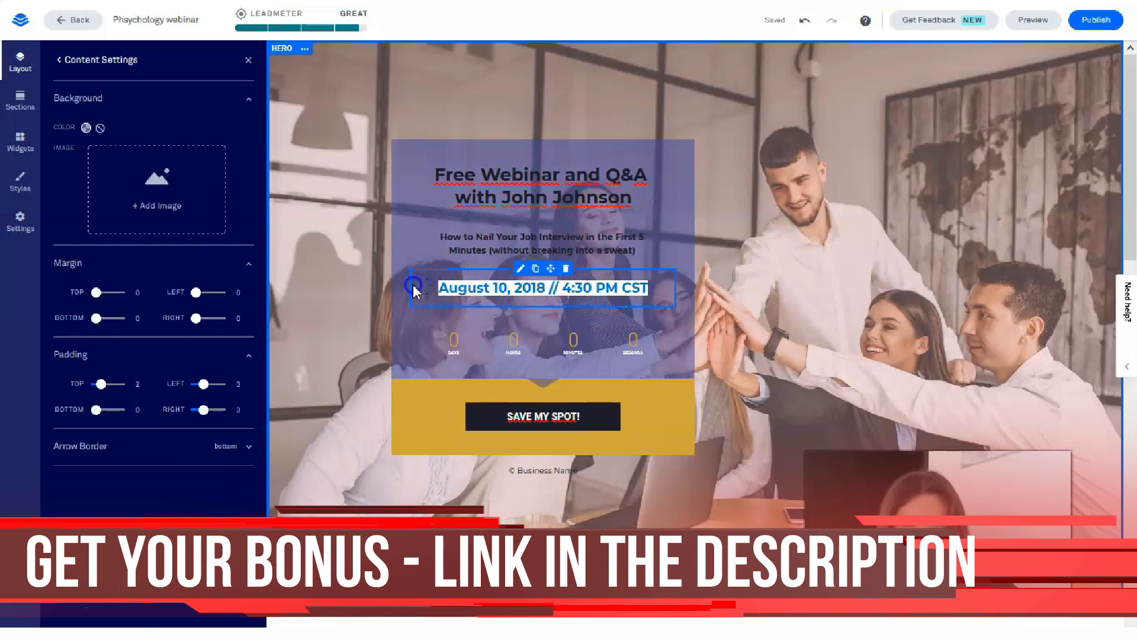
pyautogui.click(577, 475)
pyautogui.click(508, 447)
pyautogui.click(692, 229)
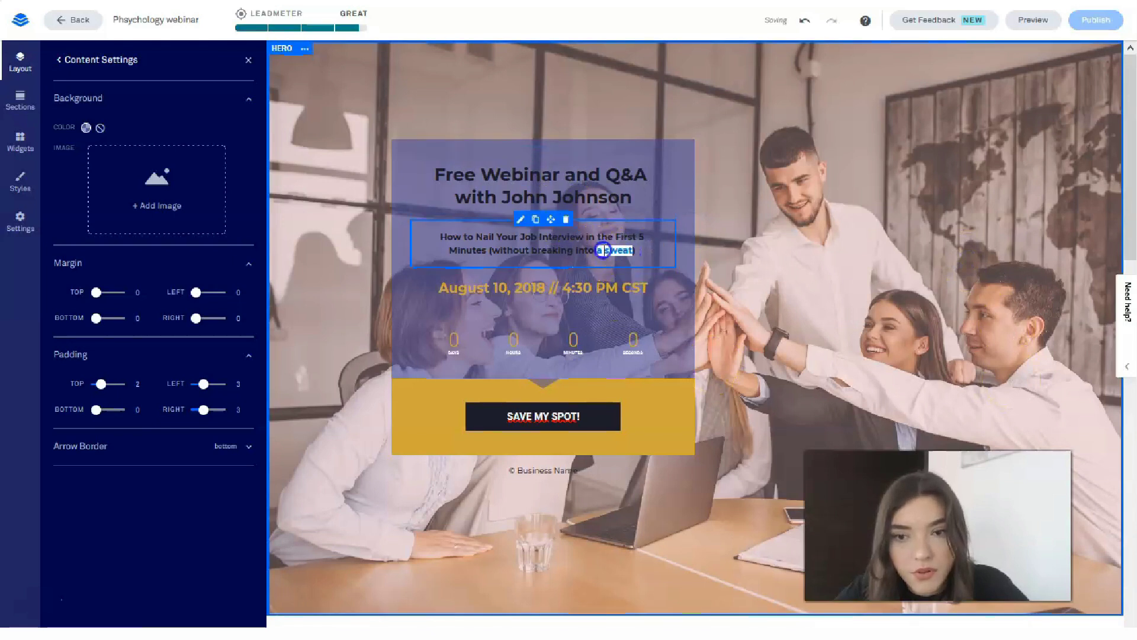
# - Remove the bold formatting from the "How to Nail Your Job Interview in the First 5 Minutes" subheading
pyautogui.moveTo(603, 249); pyautogui.dragTo(439, 236)
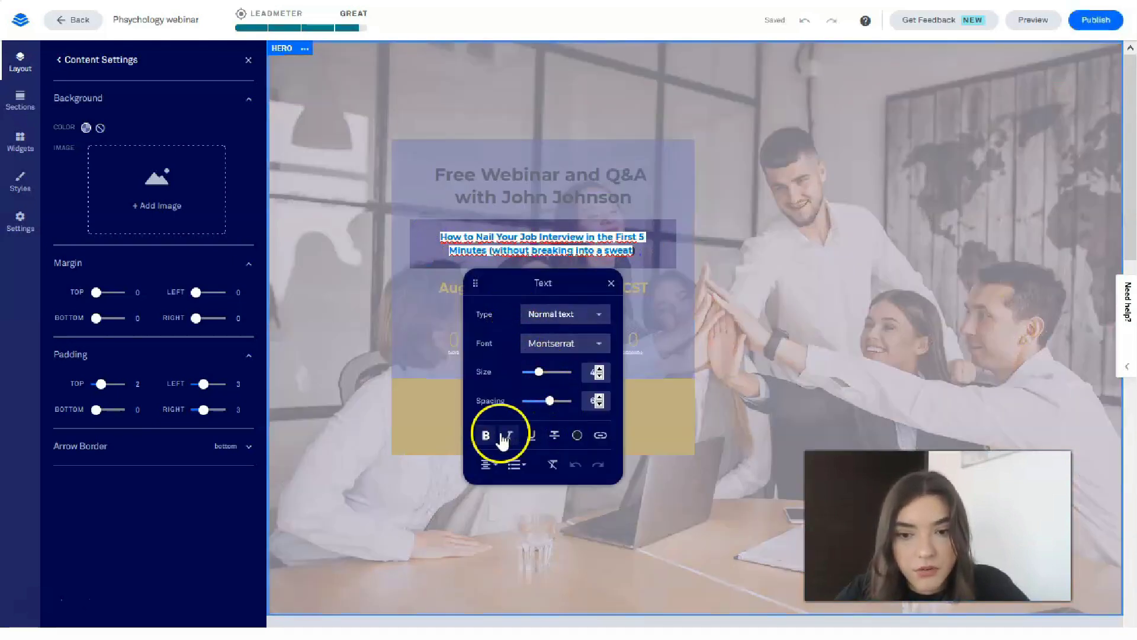
pyautogui.click(492, 437)
pyautogui.click(773, 242)
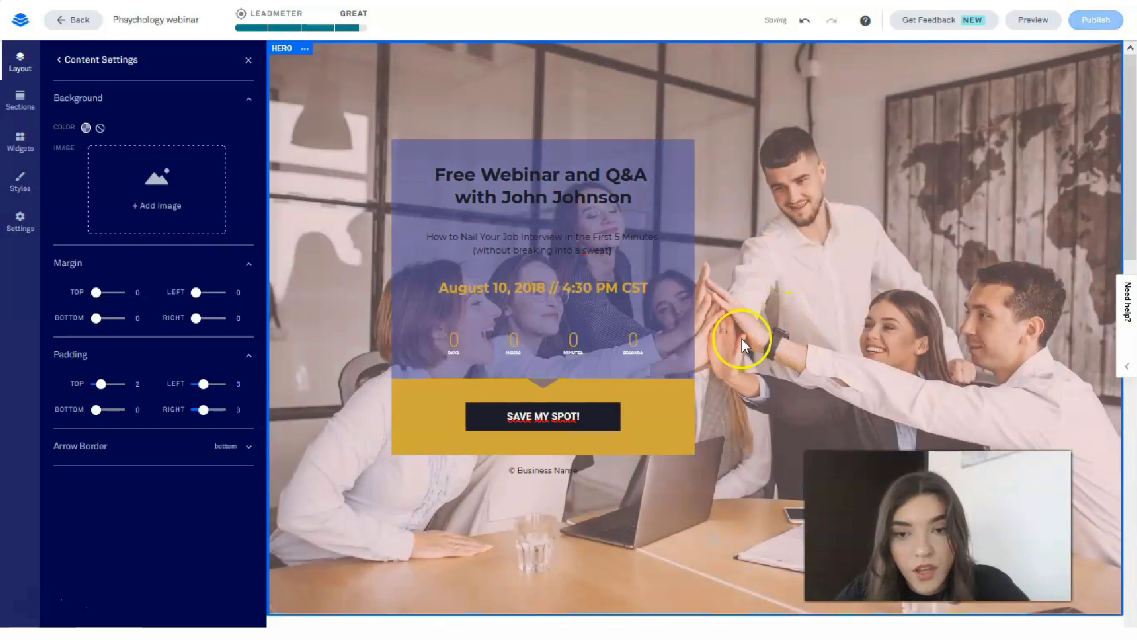
pyautogui.moveTo(653, 182); pyautogui.dragTo(429, 161)
pyautogui.click(574, 386)
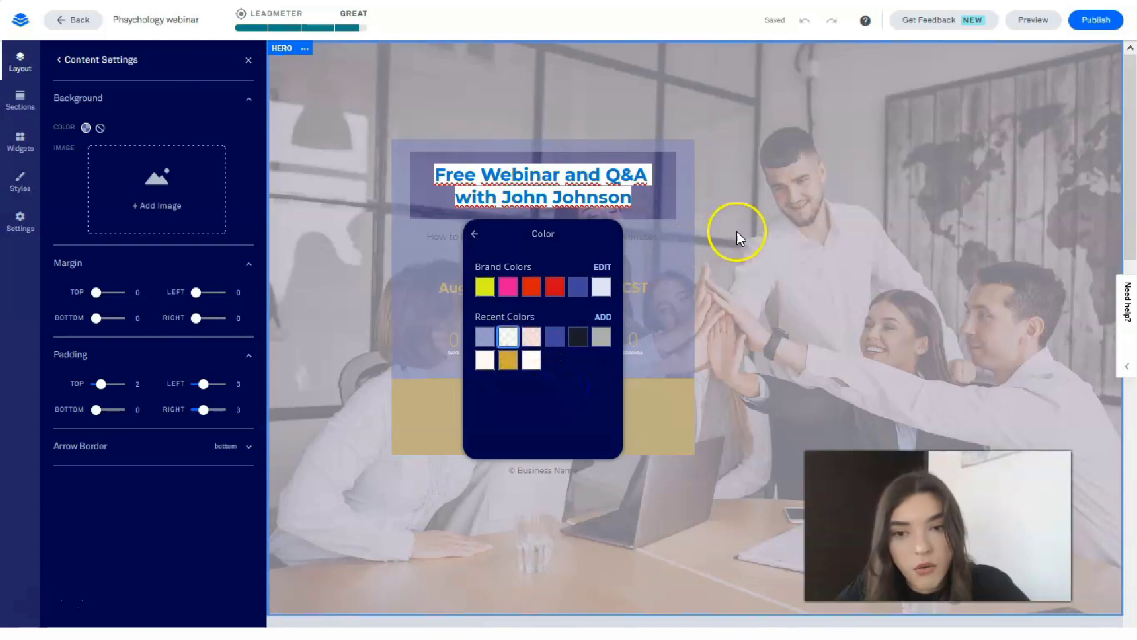
pyautogui.click(737, 232)
# - Recolor the whole "Free Webinar and Q&A" headline with the very light brand color
pyautogui.moveTo(619, 197); pyautogui.dragTo(419, 160)
pyautogui.moveTo(634, 198); pyautogui.dragTo(396, 172)
pyautogui.click(578, 386)
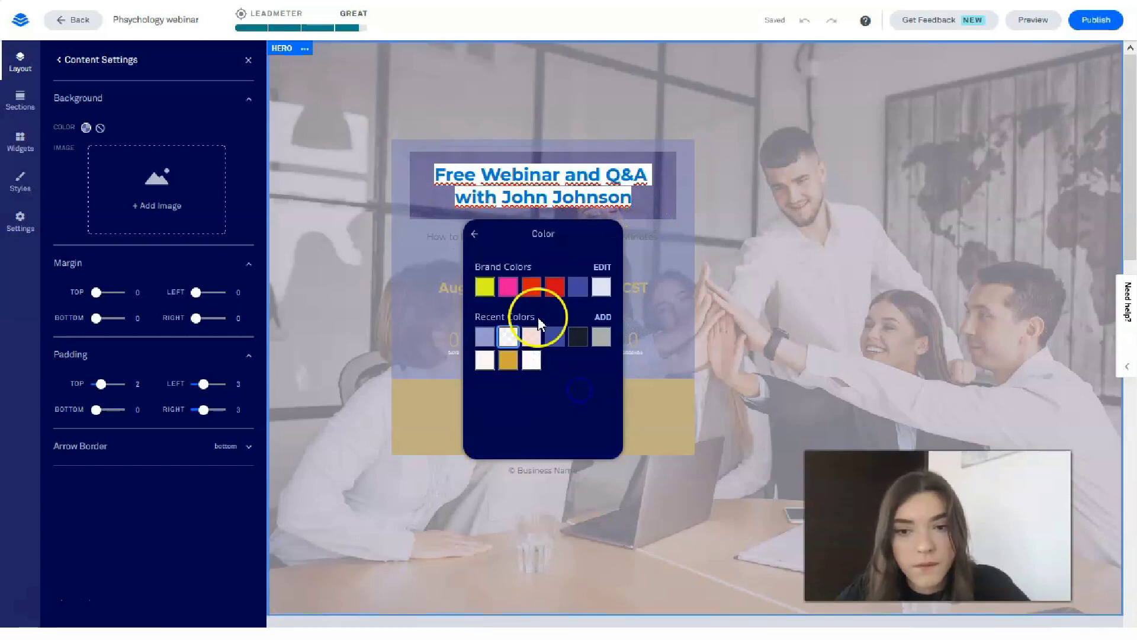
pyautogui.click(602, 286)
pyautogui.click(805, 272)
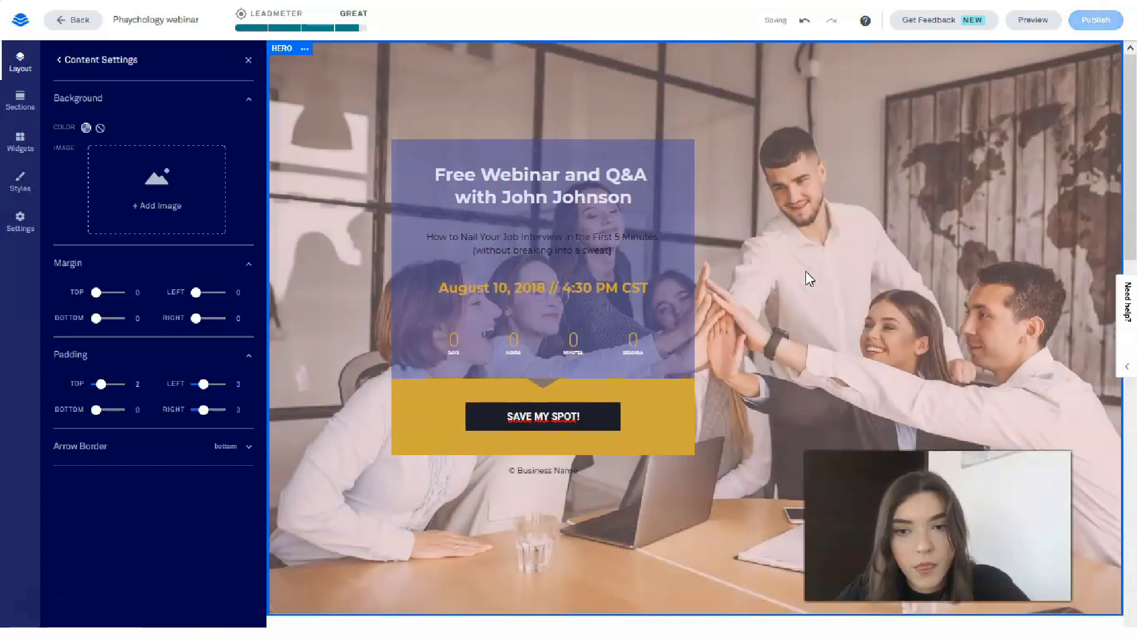
# - Set the "SAVE MY SPOT!" button's background to the darker brand red
pyautogui.scroll(-3, 812, 310)
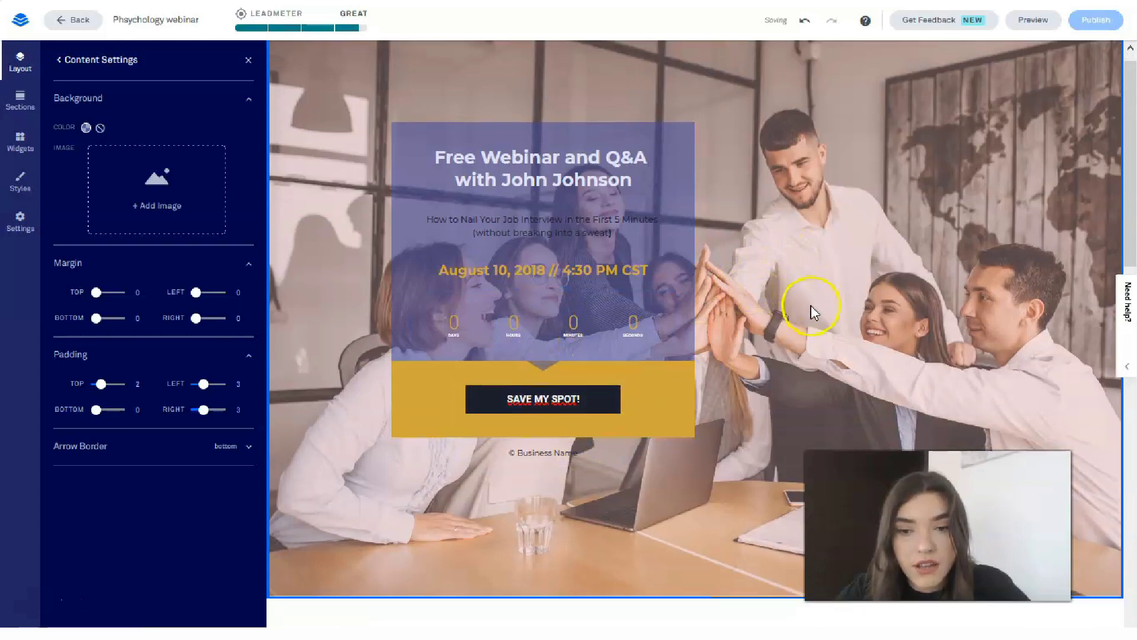
pyautogui.scroll(1, 550, 285)
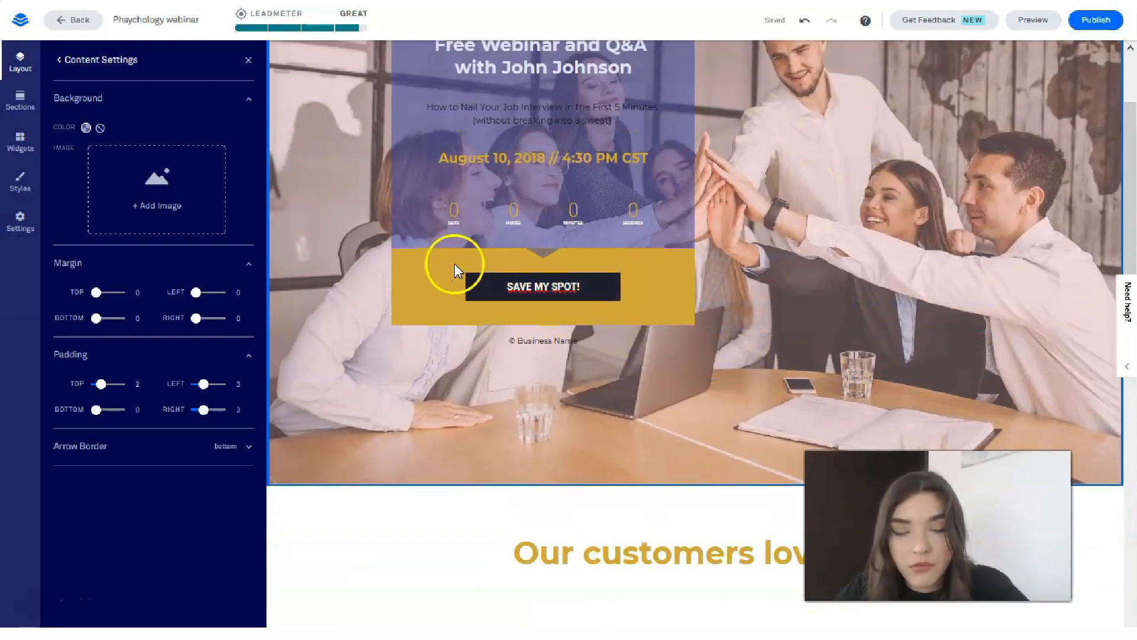
pyautogui.click(456, 262)
pyautogui.click(562, 333)
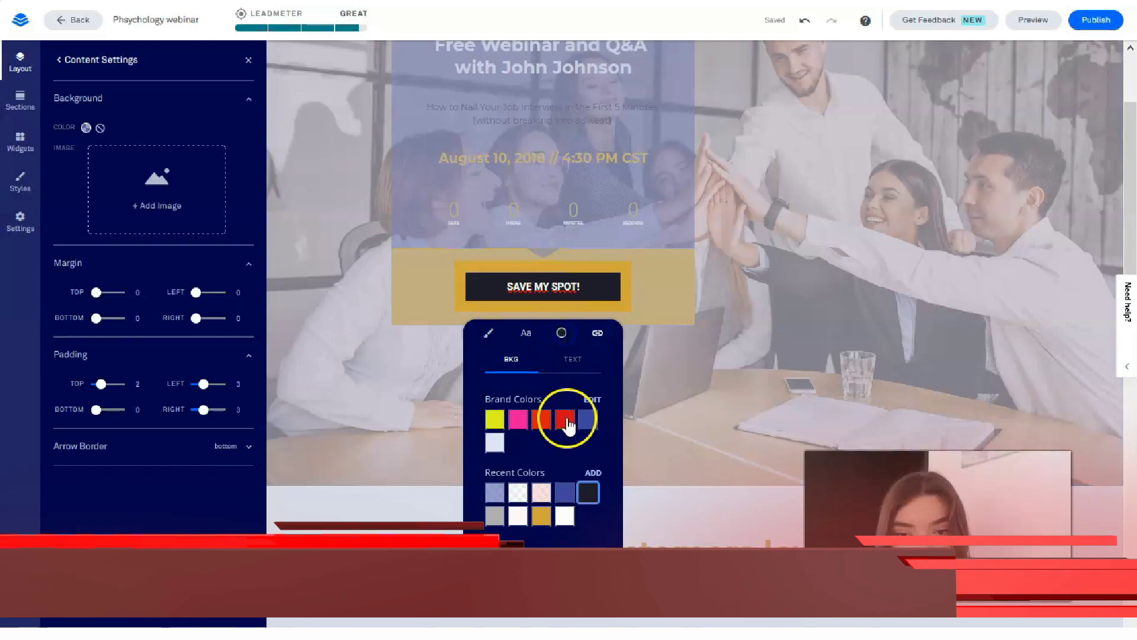
pyautogui.click(564, 419)
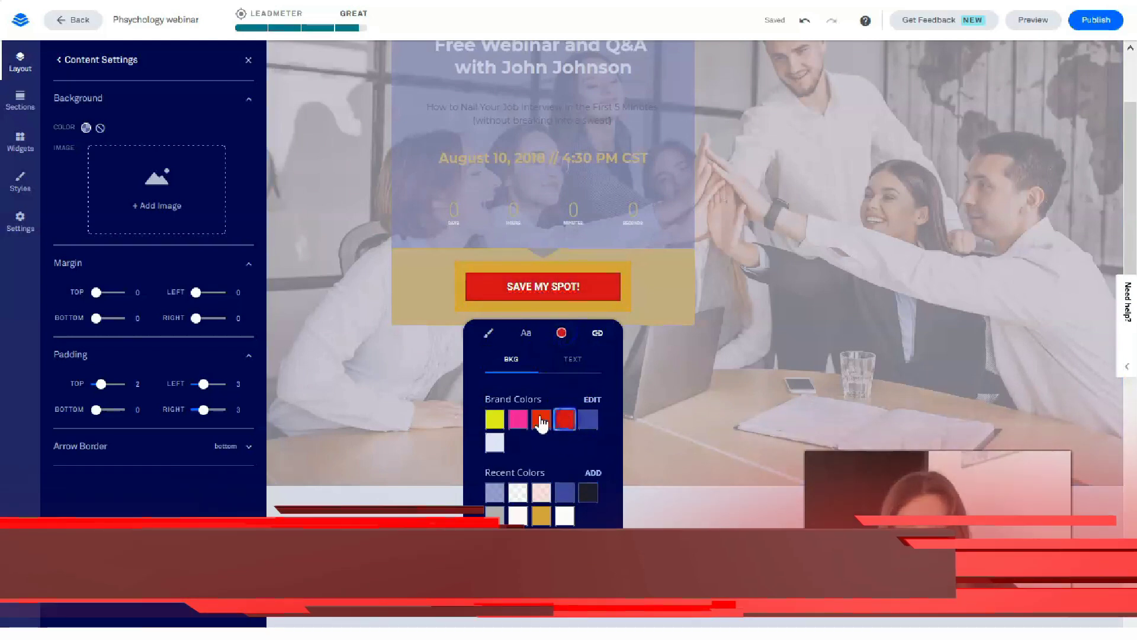
# - Reduce the "SAVE MY SPOT!" button's text size to 4
pyautogui.click(578, 359)
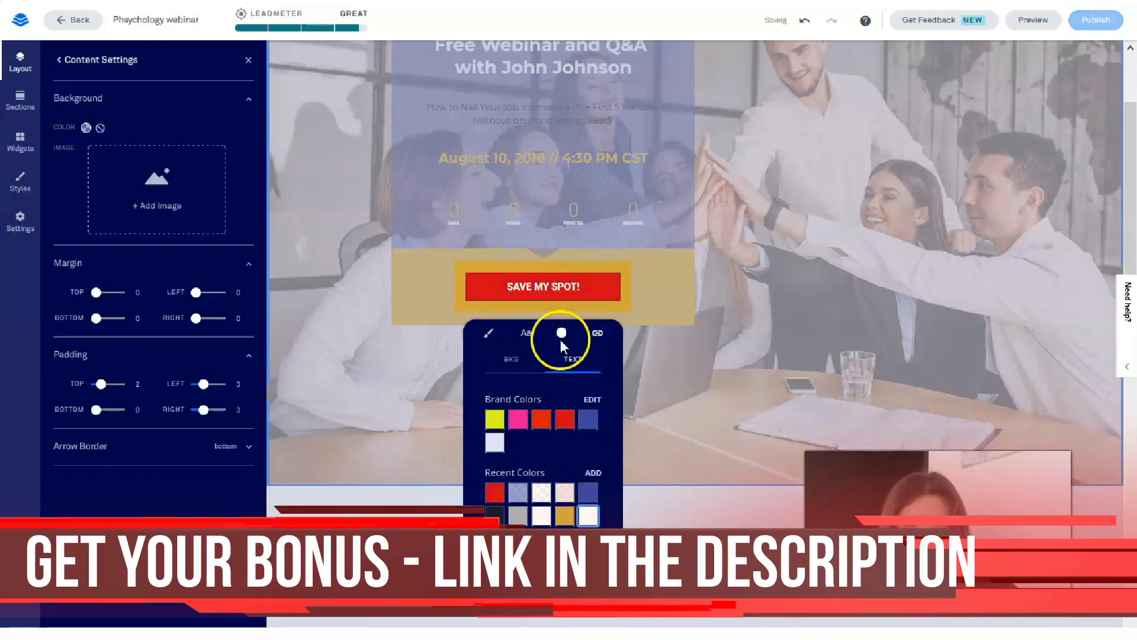
pyautogui.click(526, 333)
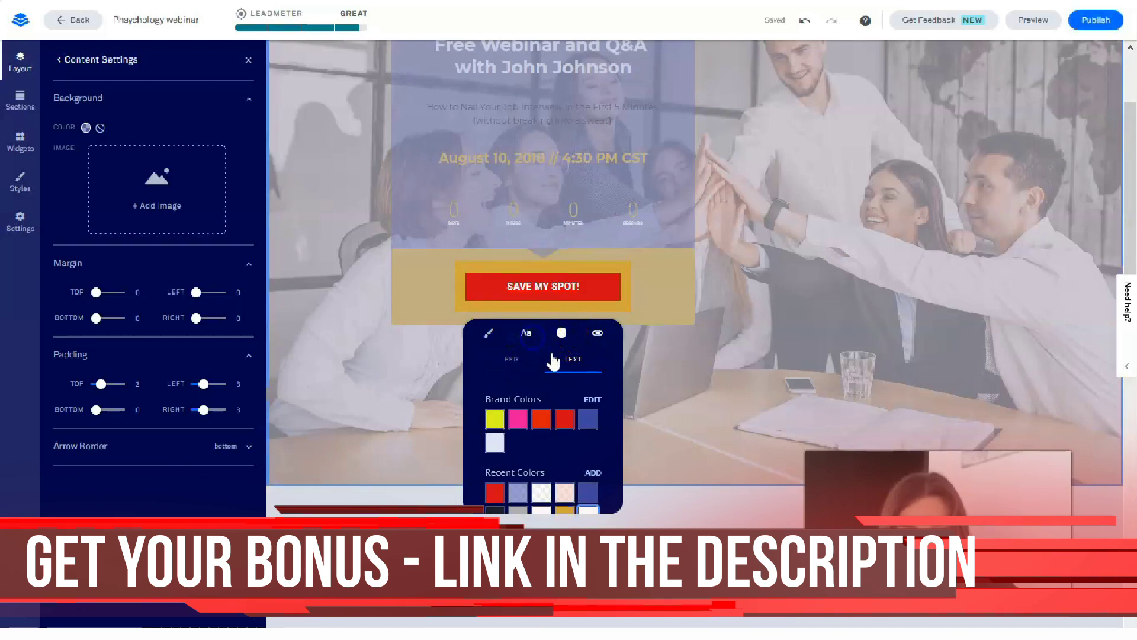
pyautogui.click(574, 452)
pyautogui.moveTo(543, 356); pyautogui.dragTo(539, 356)
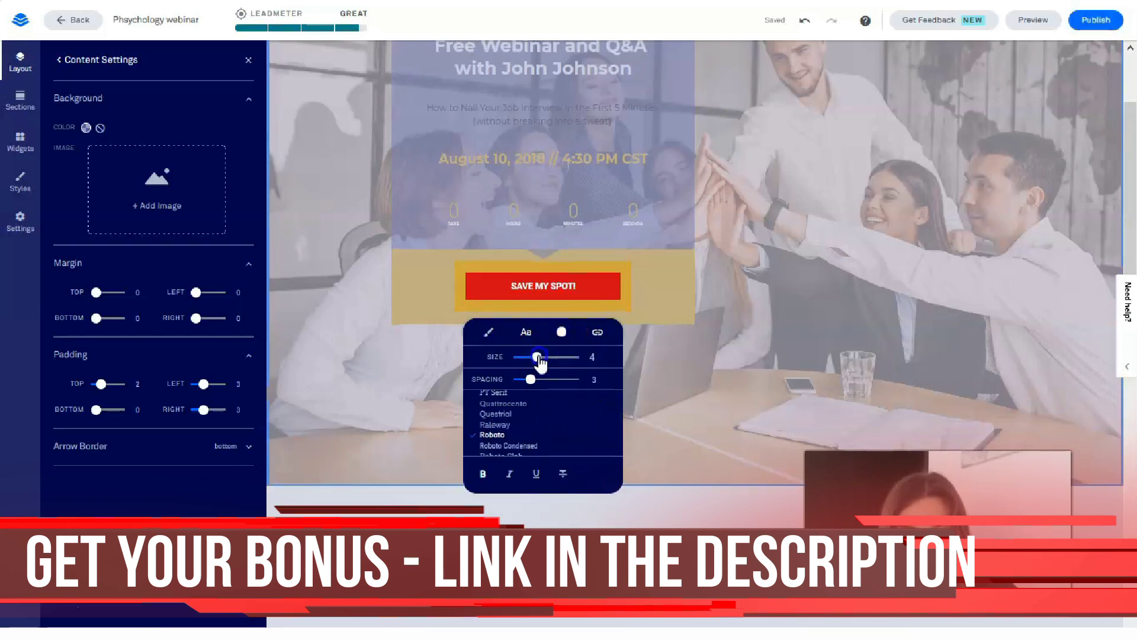
# - Try the PT Serif and Rozha One fonts on the "SAVE MY SPOT!" button and go back to Roboto
pyautogui.click(537, 392)
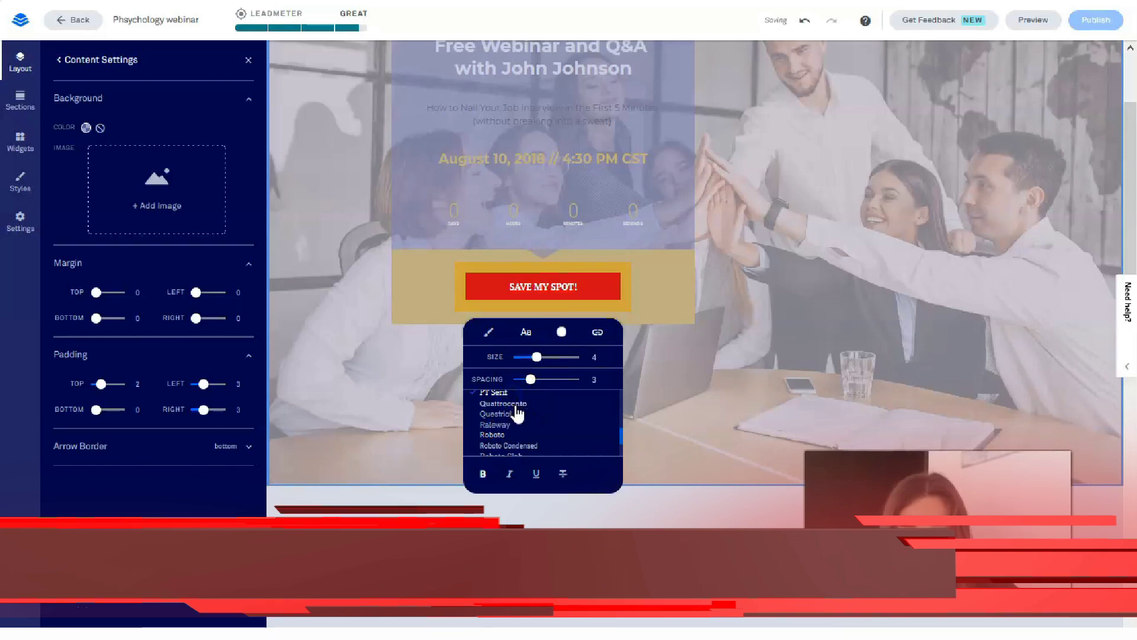
pyautogui.scroll(-2, 517, 414)
pyautogui.click(511, 433)
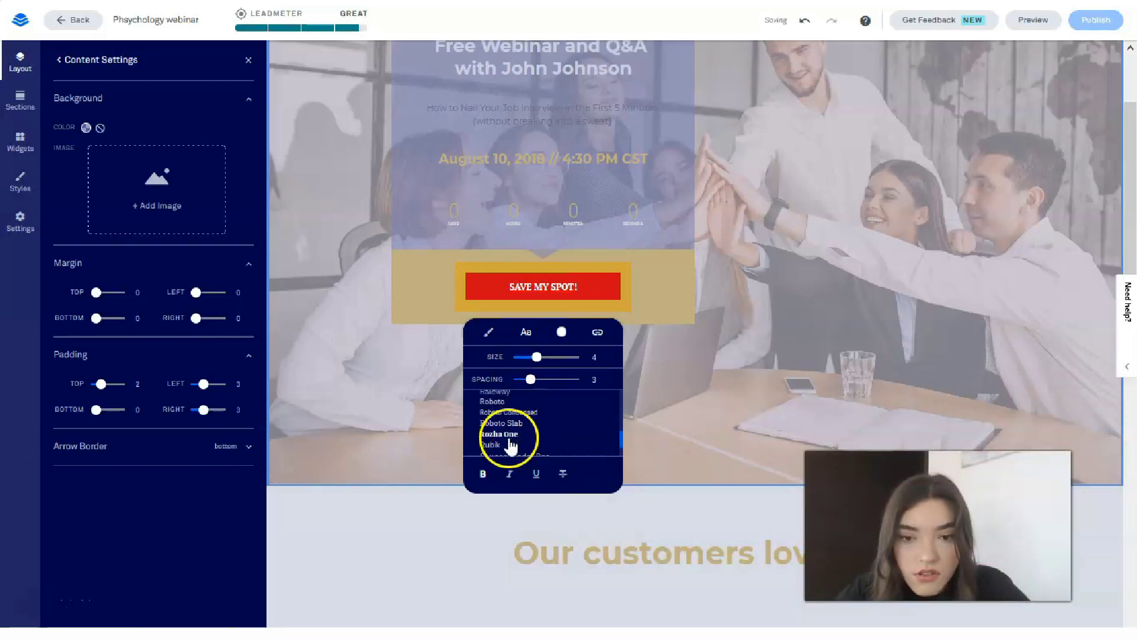
pyautogui.click(509, 403)
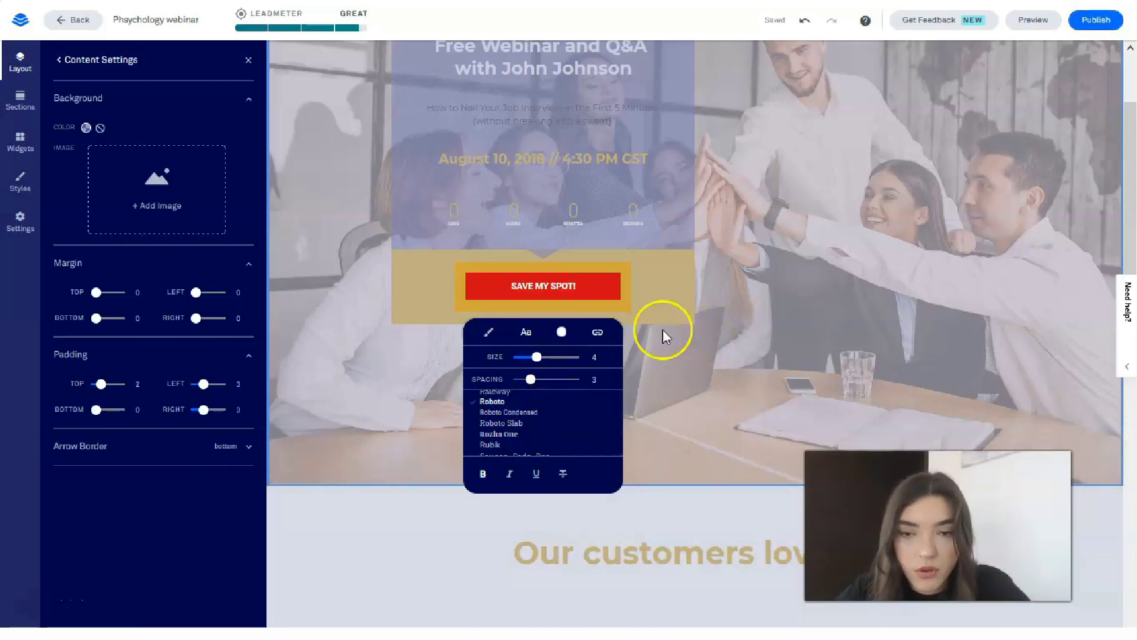
# - Give the "SAVE MY SPOT!" button the Rounded shape with its corner radius raised to the maximum
pyautogui.click(490, 332)
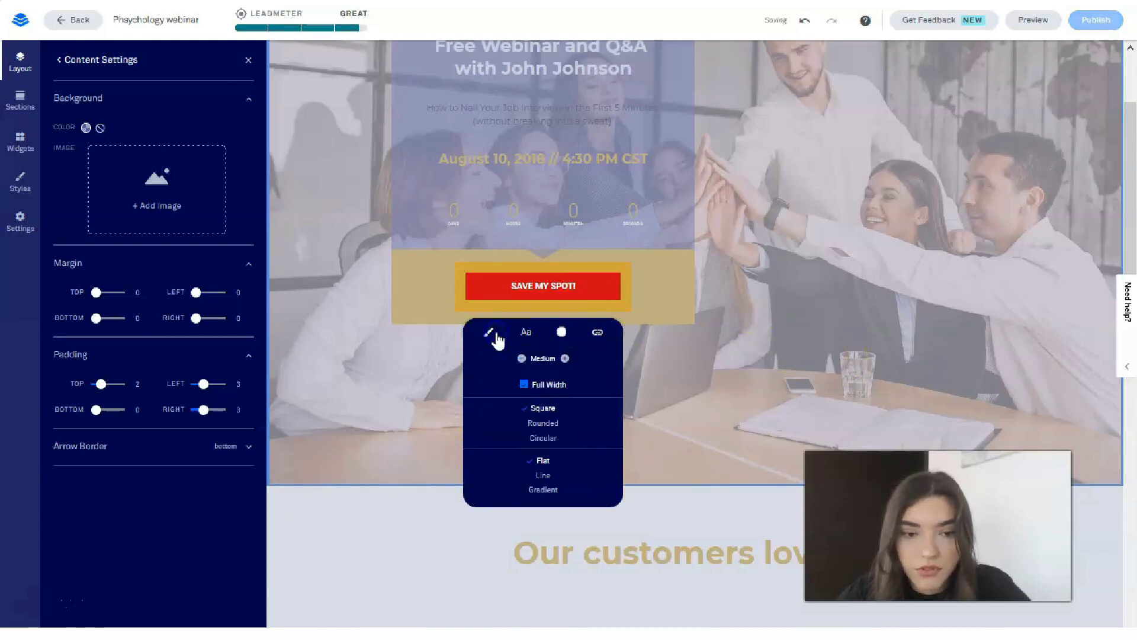
pyautogui.click(541, 423)
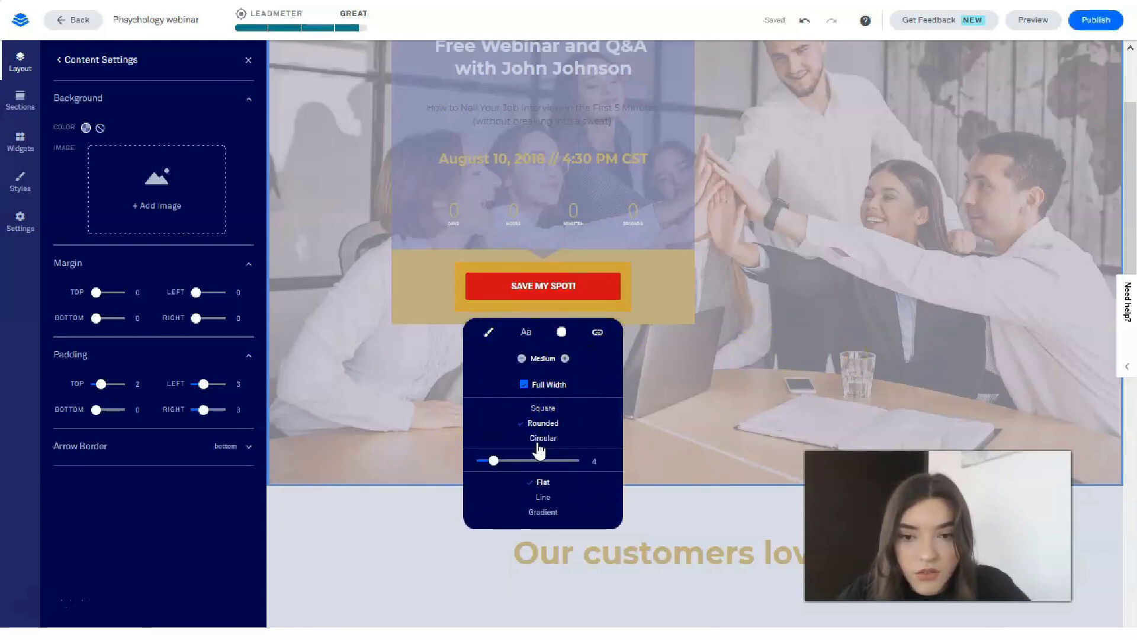
pyautogui.moveTo(490, 461); pyautogui.dragTo(659, 450)
pyautogui.click(940, 296)
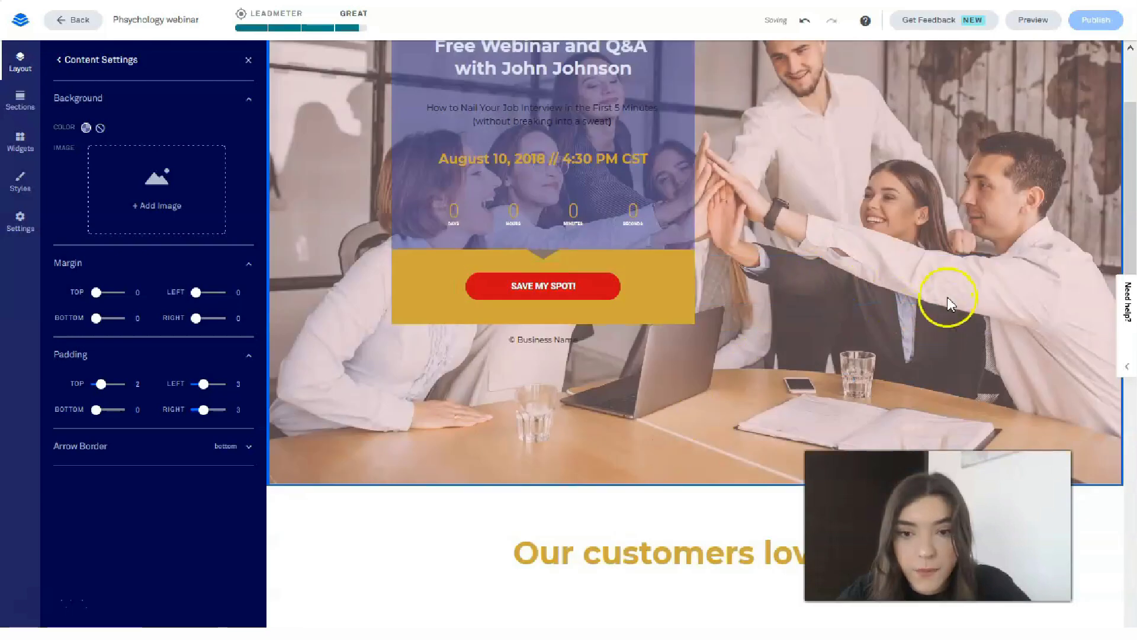
# - Examine the restyled Hero and the readability of the quotes in the "Our customers love us" section
pyautogui.scroll(2, 946, 256)
pyautogui.scroll(-4, 855, 287)
pyautogui.scroll(4, 829, 283)
pyautogui.scroll(-6, 894, 356)
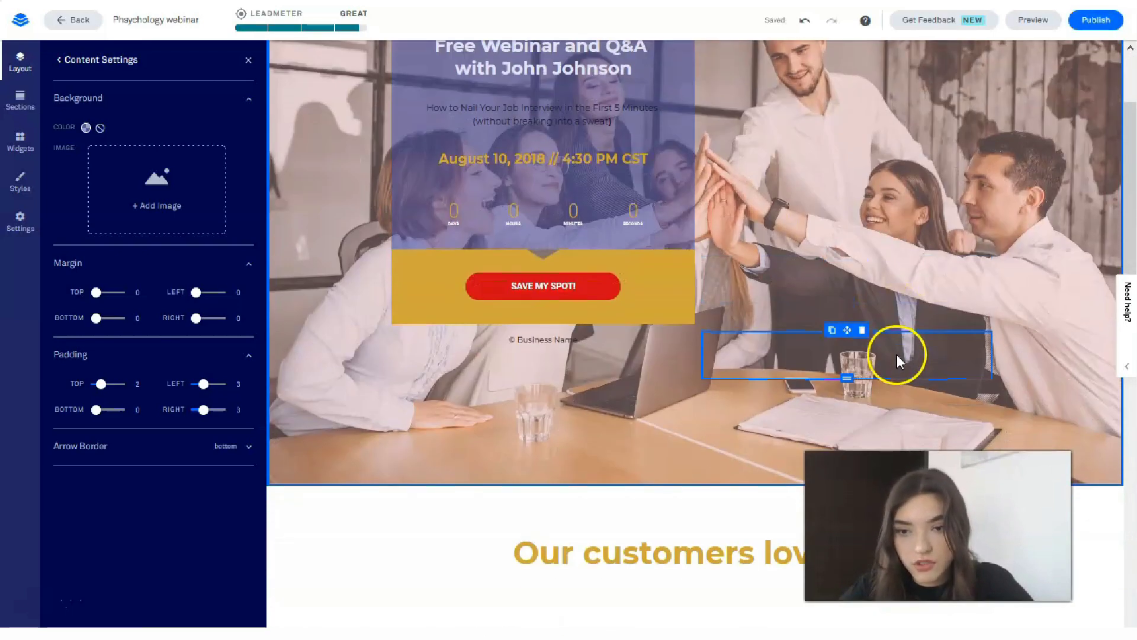
pyautogui.scroll(-4, 830, 296)
pyautogui.scroll(1, 783, 296)
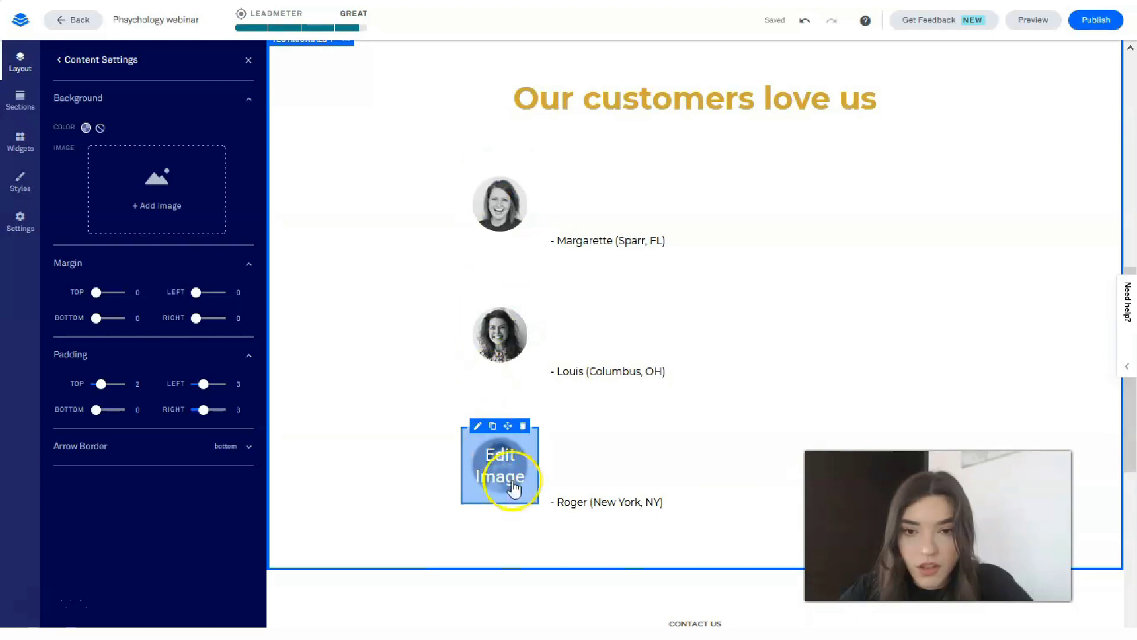
pyautogui.moveTo(597, 189); pyautogui.dragTo(907, 231)
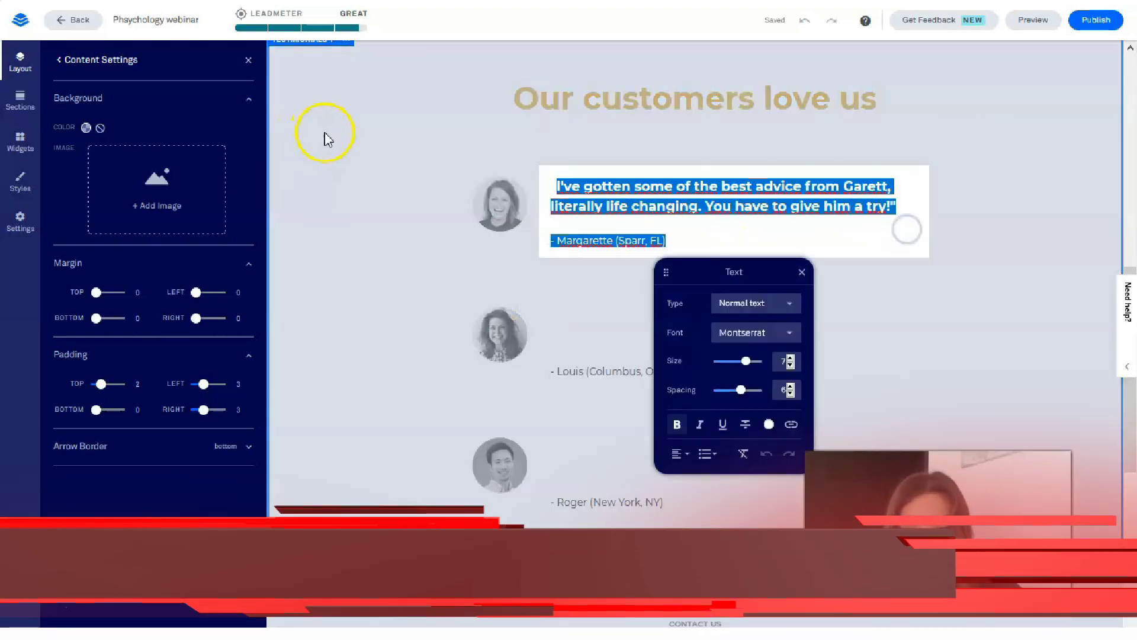
pyautogui.click(325, 135)
pyautogui.scroll(5, 619, 255)
pyautogui.scroll(-3, 429, 349)
pyautogui.scroll(-2, 415, 332)
pyautogui.click(335, 242)
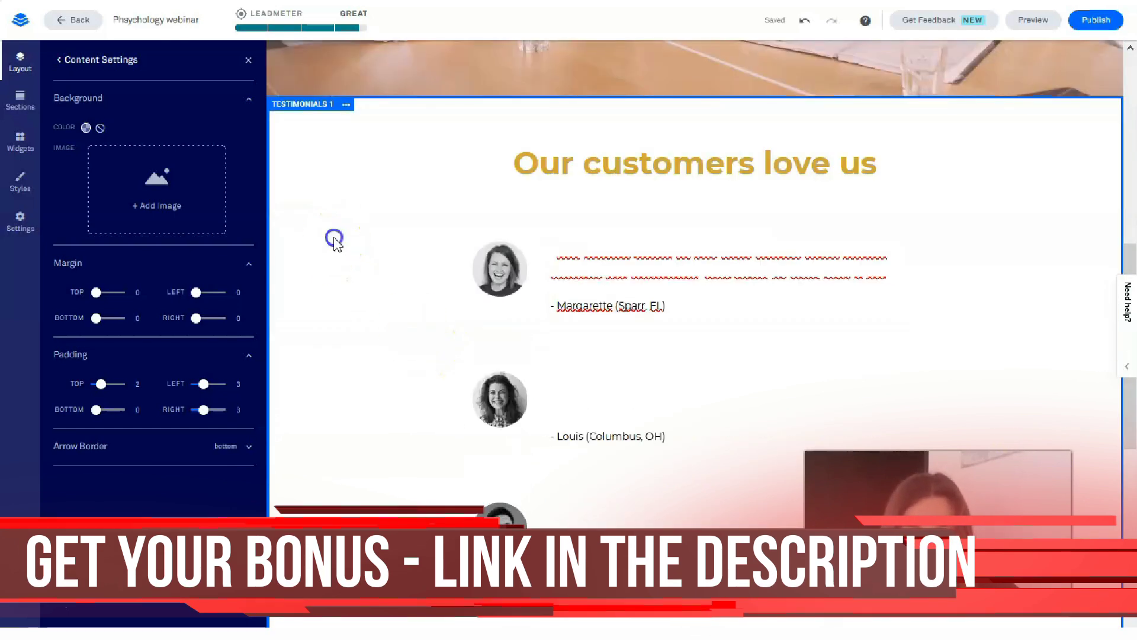
# - Set the Testimonials 1 section's background to the blue brand color 3D44A1 and check it against the Hero
pyautogui.click(51, 60)
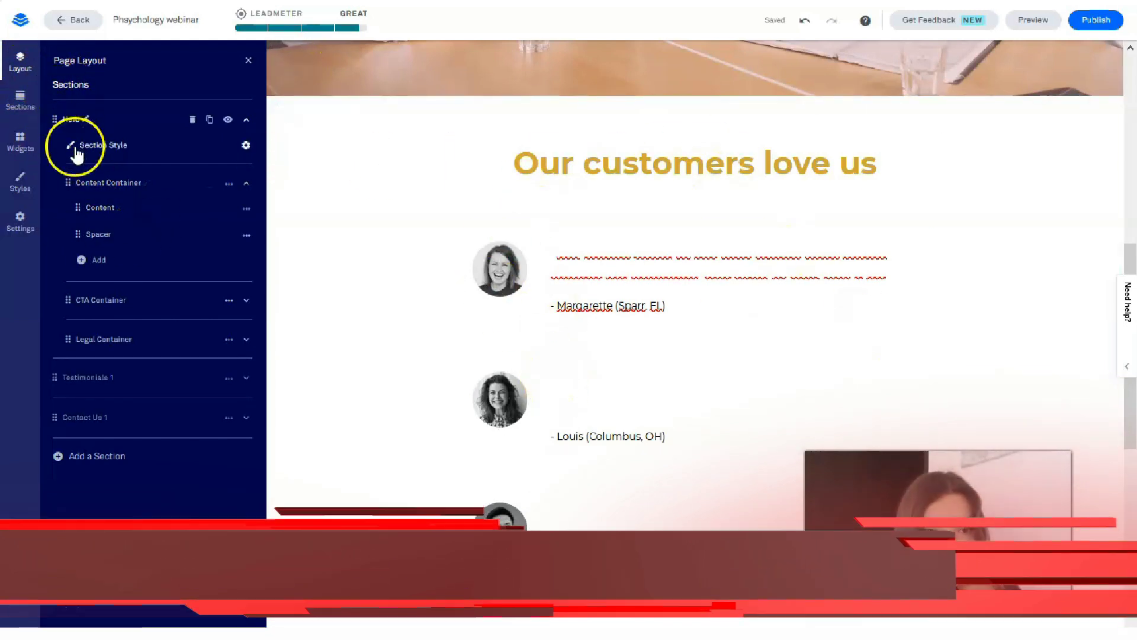
pyautogui.click(134, 379)
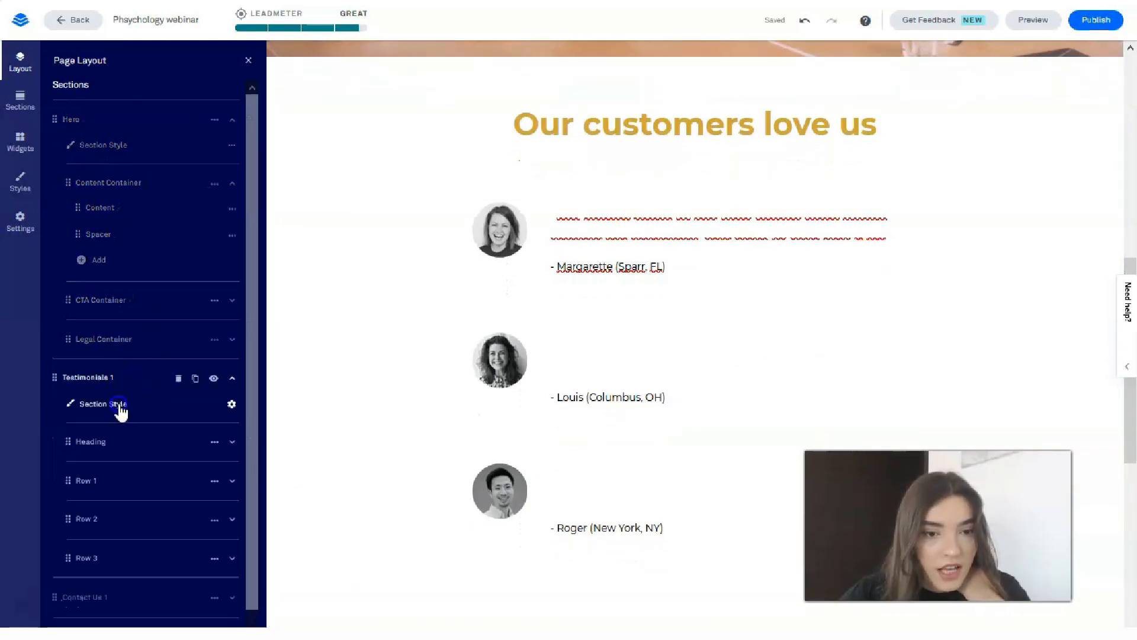
pyautogui.click(129, 402)
pyautogui.click(86, 128)
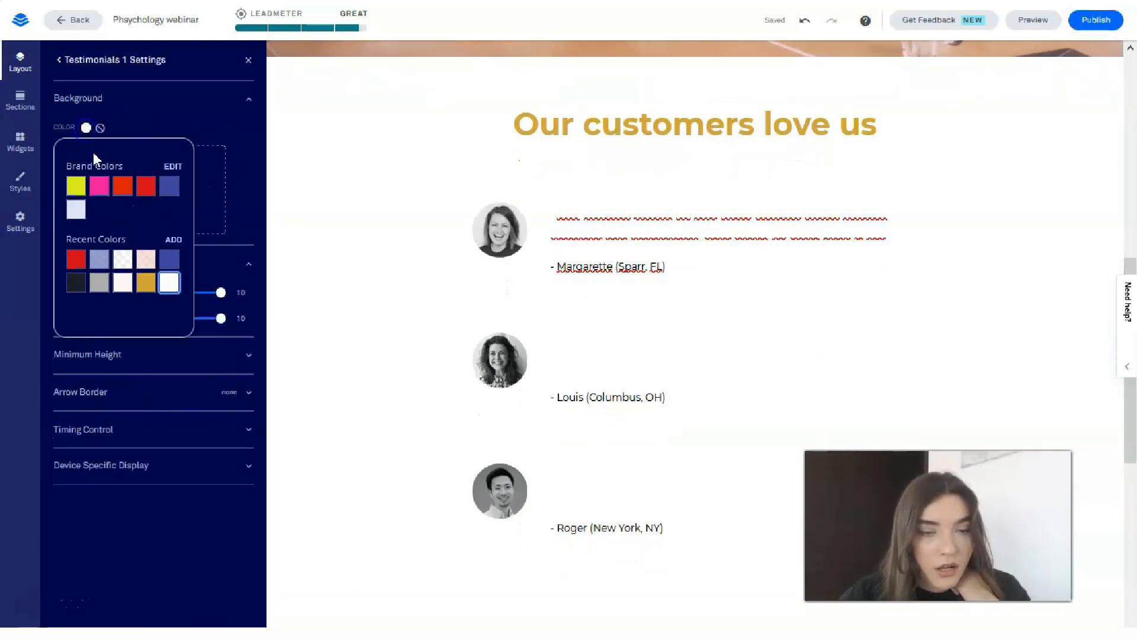
pyautogui.click(171, 191)
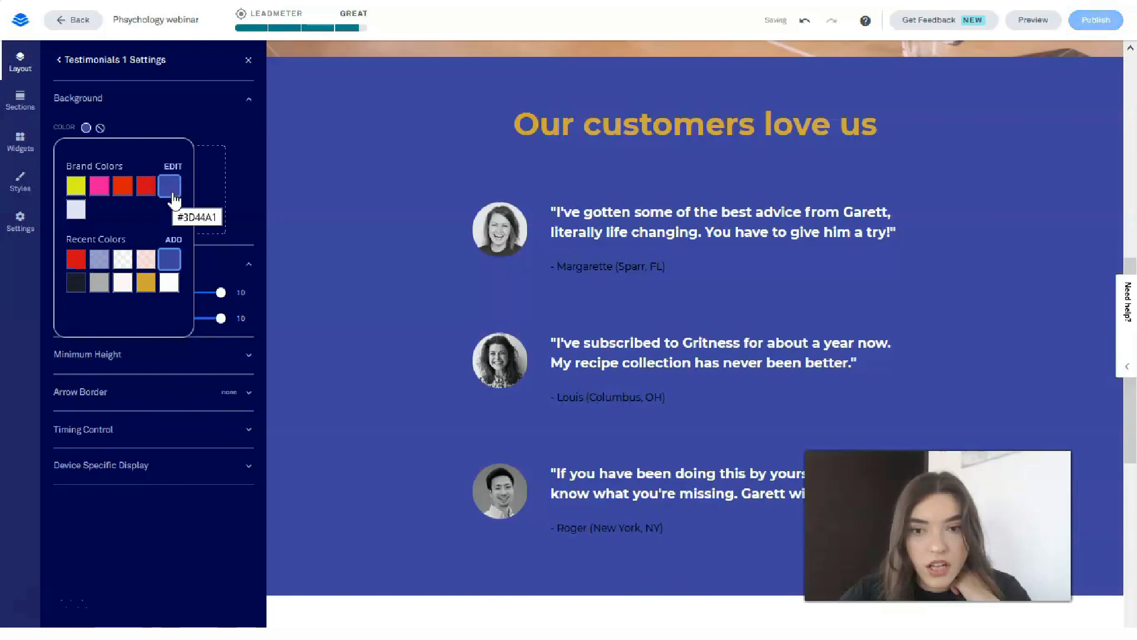
pyautogui.scroll(5, 563, 314)
pyautogui.scroll(-1, 616, 314)
pyautogui.scroll(-5, 622, 297)
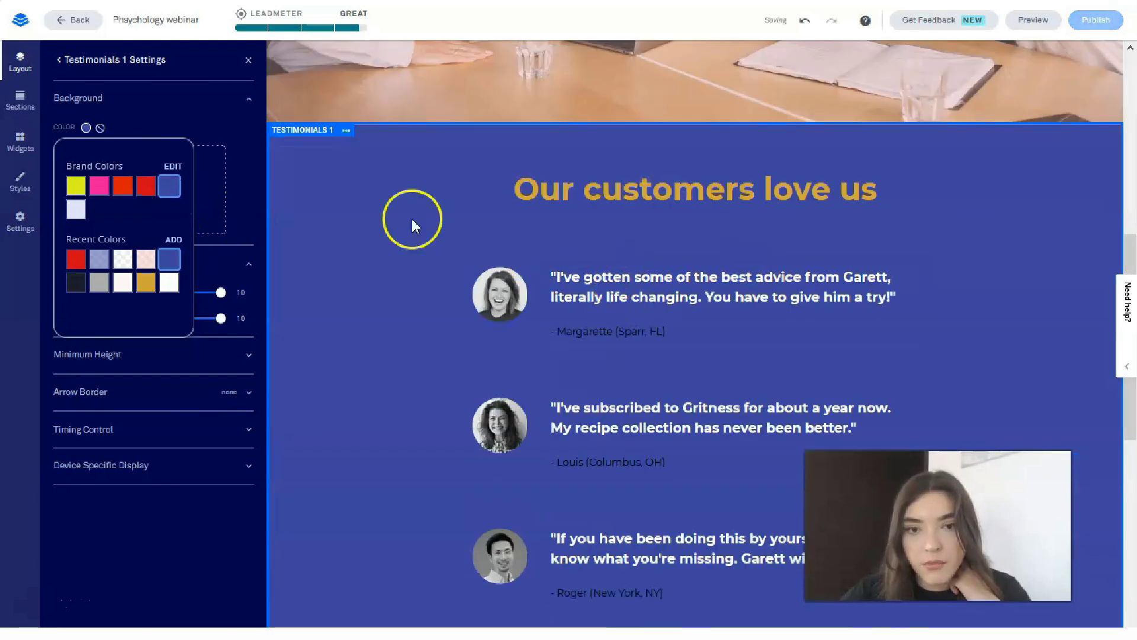
# - Lower the opacity of the Testimonials 1 section's blue background to a pale lavender tint
pyautogui.click(174, 239)
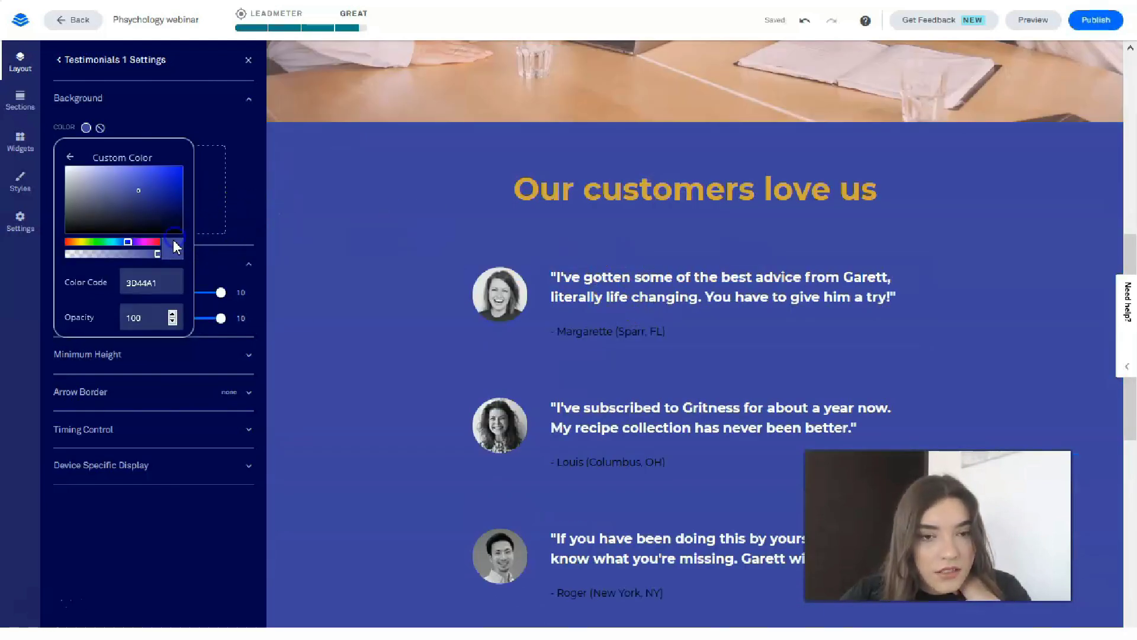
pyautogui.moveTo(155, 254); pyautogui.dragTo(125, 257)
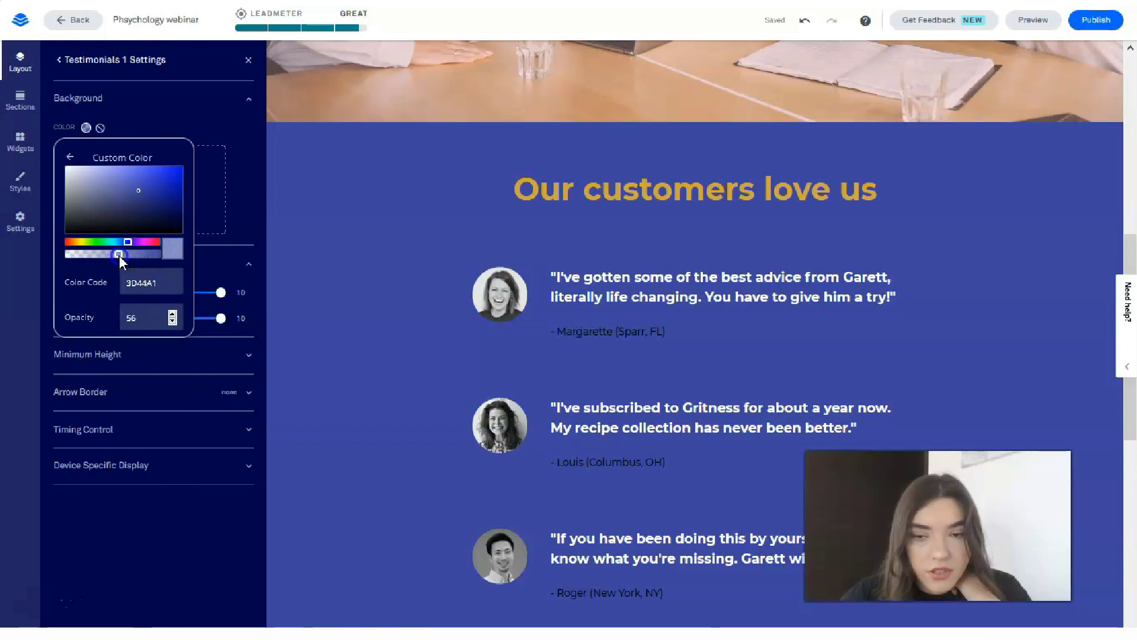
pyautogui.click(211, 270)
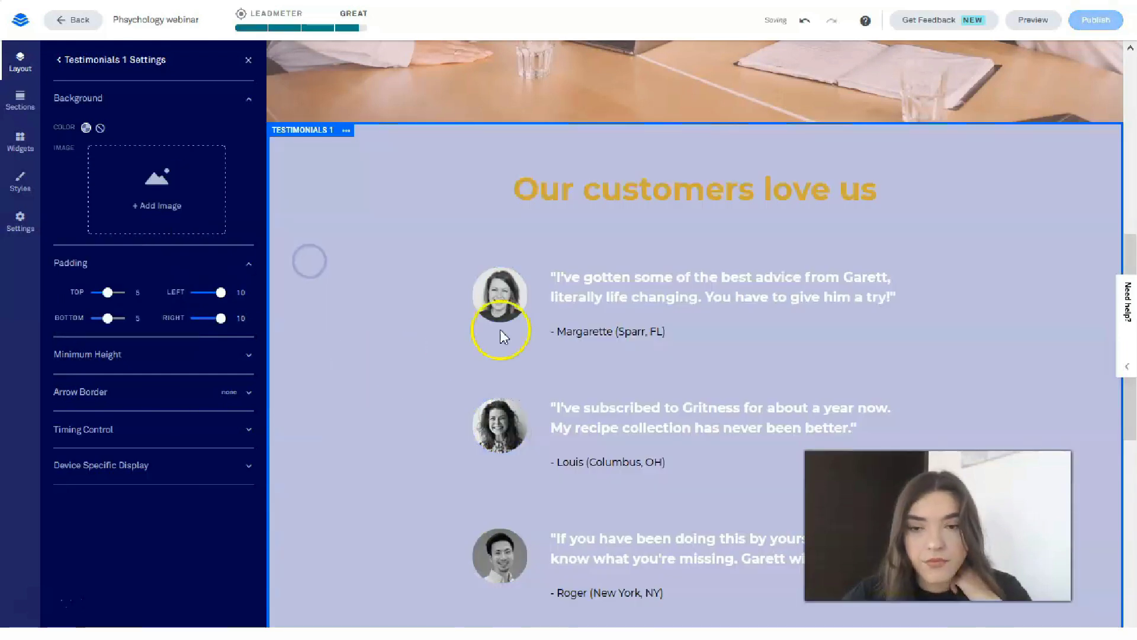
pyautogui.click(853, 298)
pyautogui.scroll(-1, 853, 298)
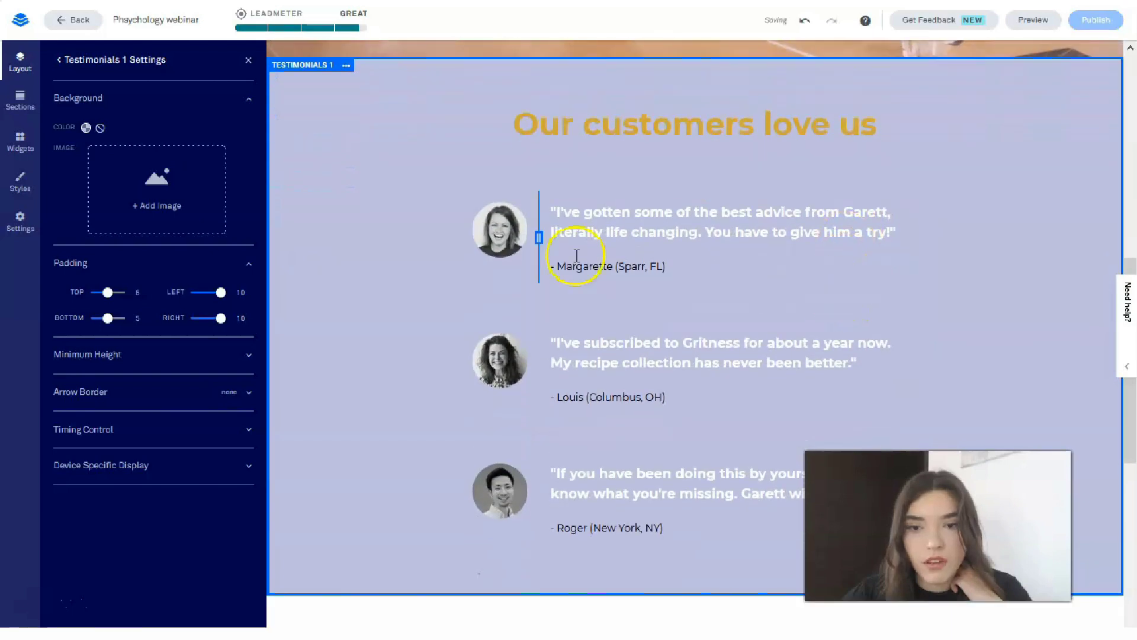
# - Raise the opacity of the Testimonials 1 section's 3D44A1 background to 72 for a stronger blue behind the white quotes
pyautogui.click(87, 128)
pyautogui.click(78, 264)
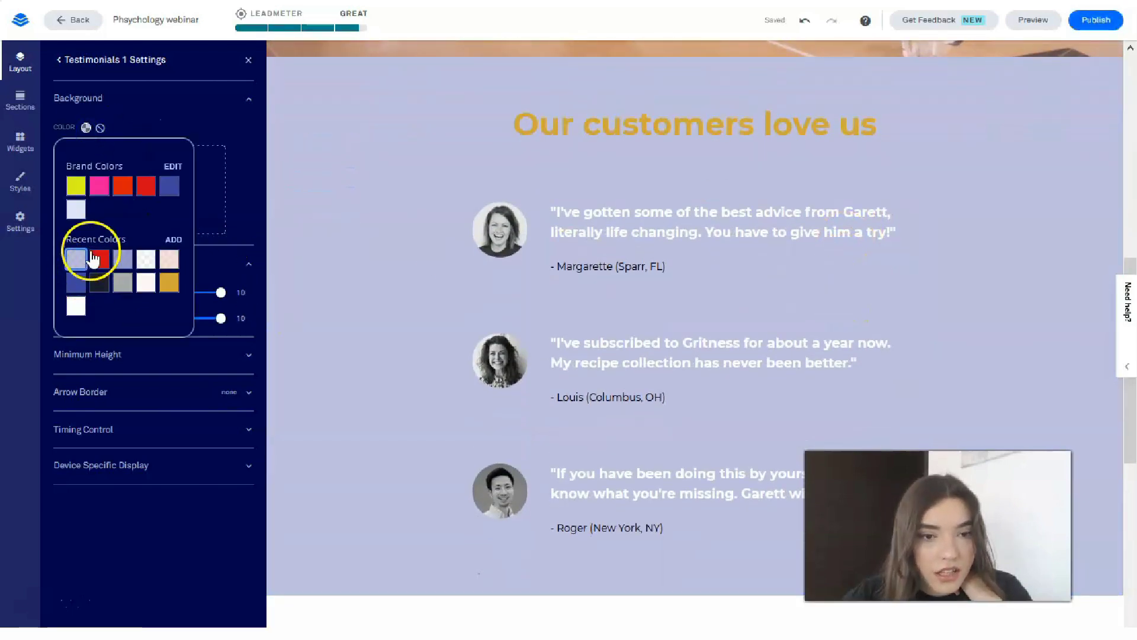
pyautogui.click(172, 240)
pyautogui.moveTo(156, 258); pyautogui.dragTo(149, 255)
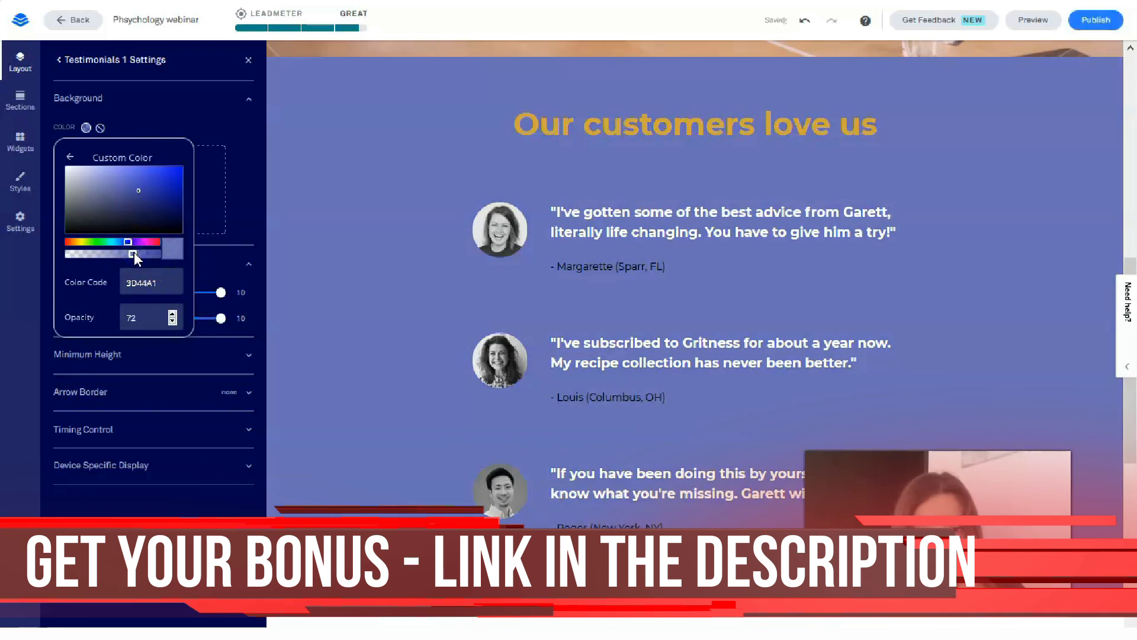
pyautogui.click(363, 261)
pyautogui.click(921, 312)
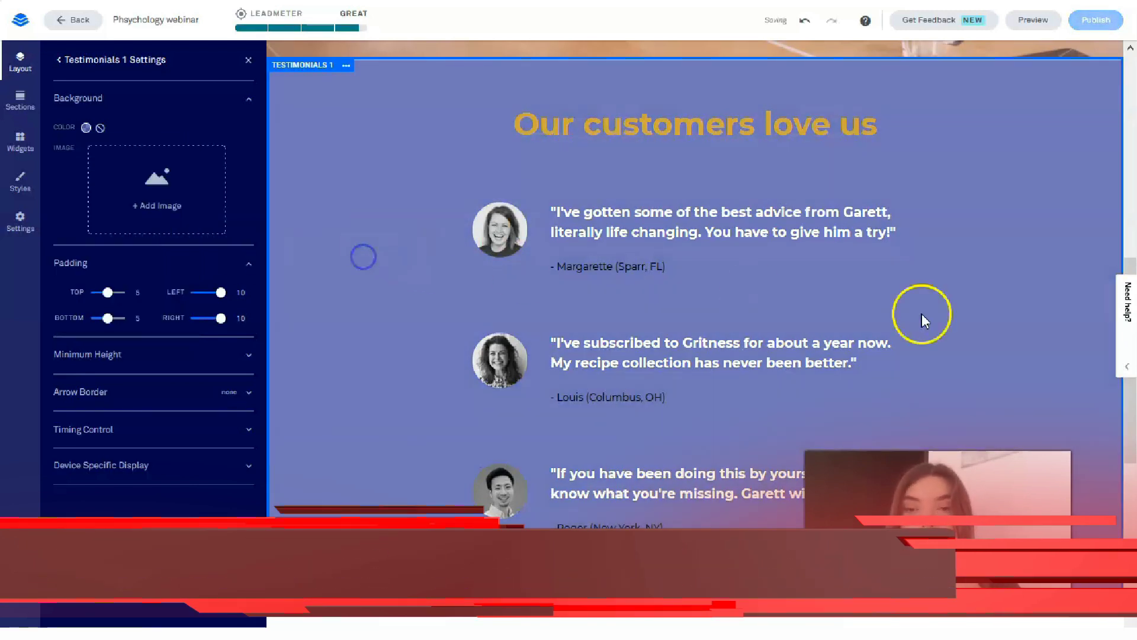
# - Review the whole page from the Hero to the Contact Us section, comparing the new Testimonials background with the Hero's colors
pyautogui.scroll(2, 975, 369)
pyautogui.scroll(6, 973, 353)
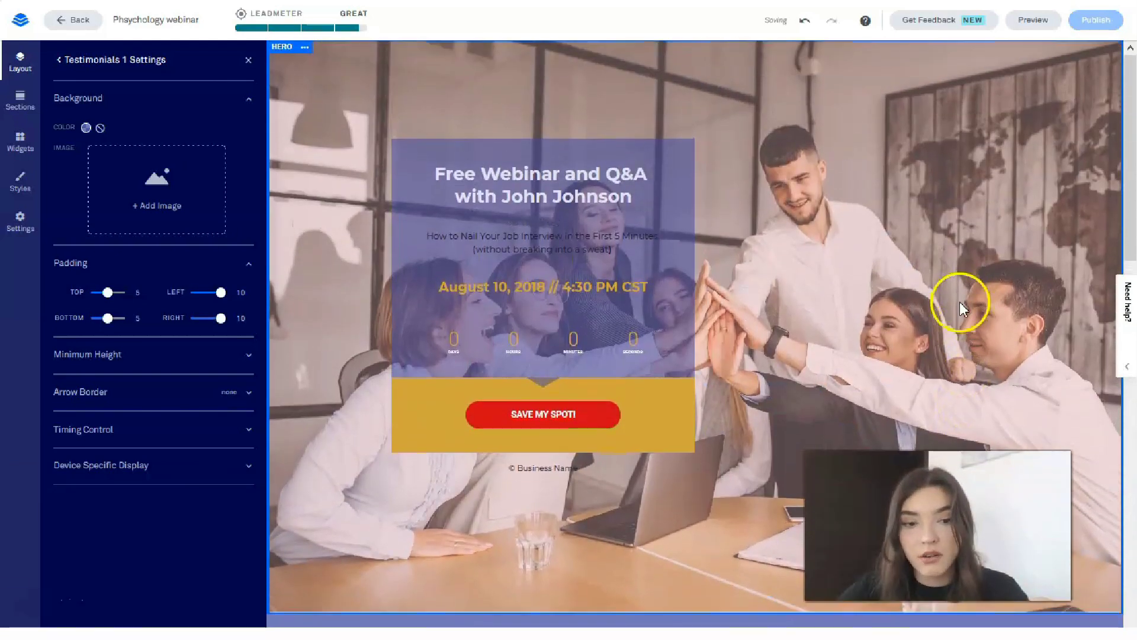
pyautogui.scroll(-8, 947, 308)
pyautogui.scroll(-3, 876, 338)
pyautogui.scroll(5, 874, 338)
pyautogui.scroll(-9, 872, 332)
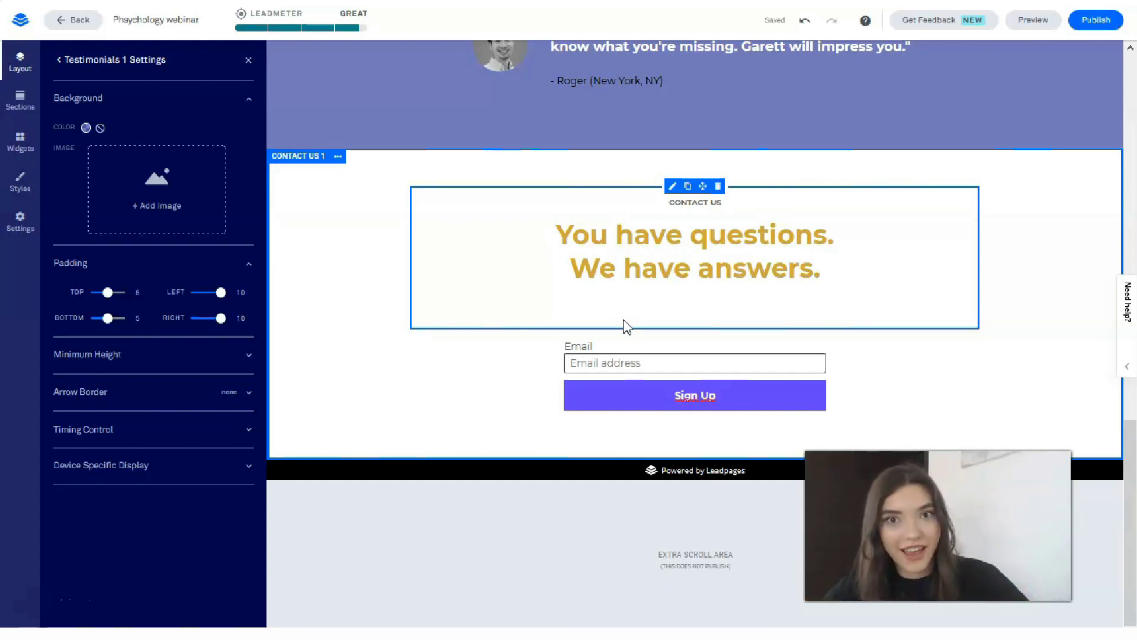
pyautogui.scroll(15, 705, 297)
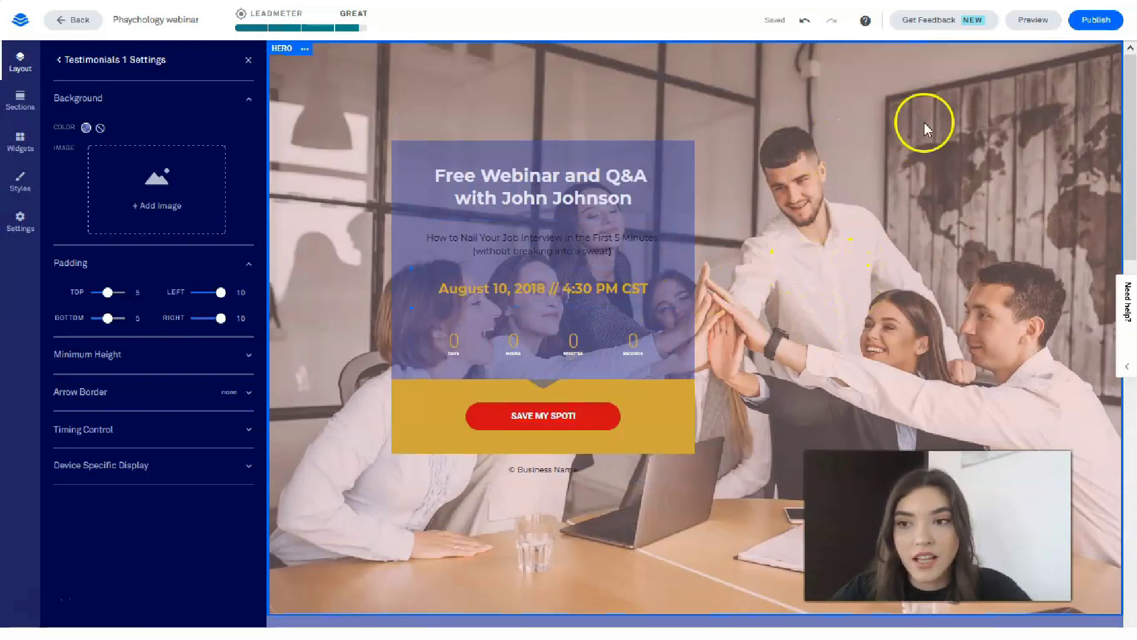
# - Preview the landing page at desktop, tablet and phone sizes, examining how the Hero and the sections below it are laid out
pyautogui.click(1040, 27)
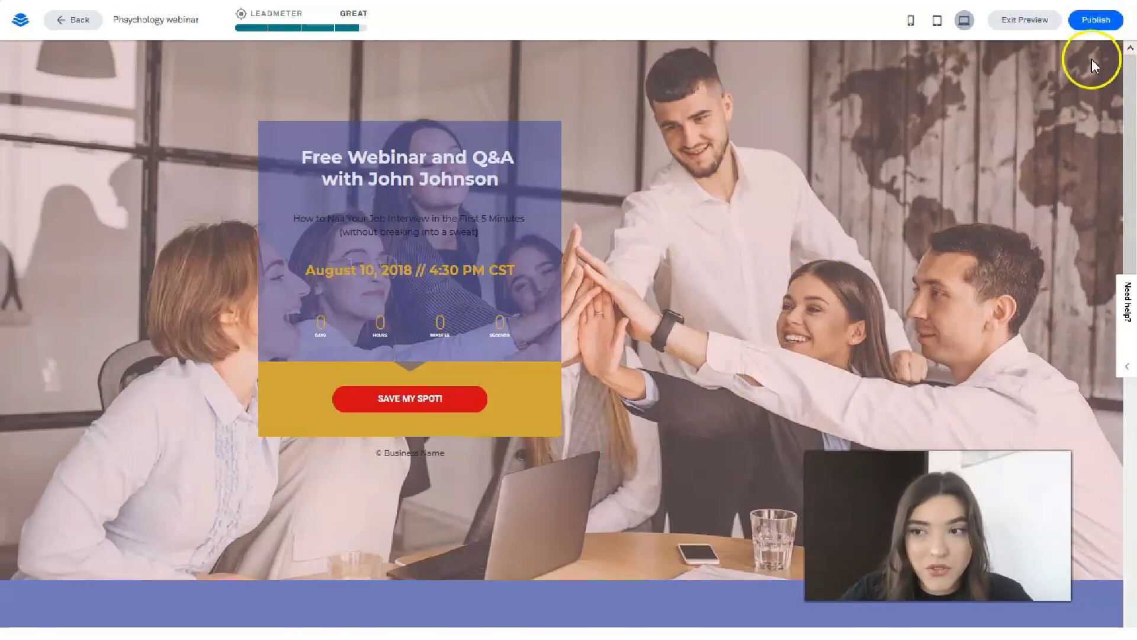
pyautogui.scroll(-12, 829, 255)
pyautogui.scroll(12, 839, 267)
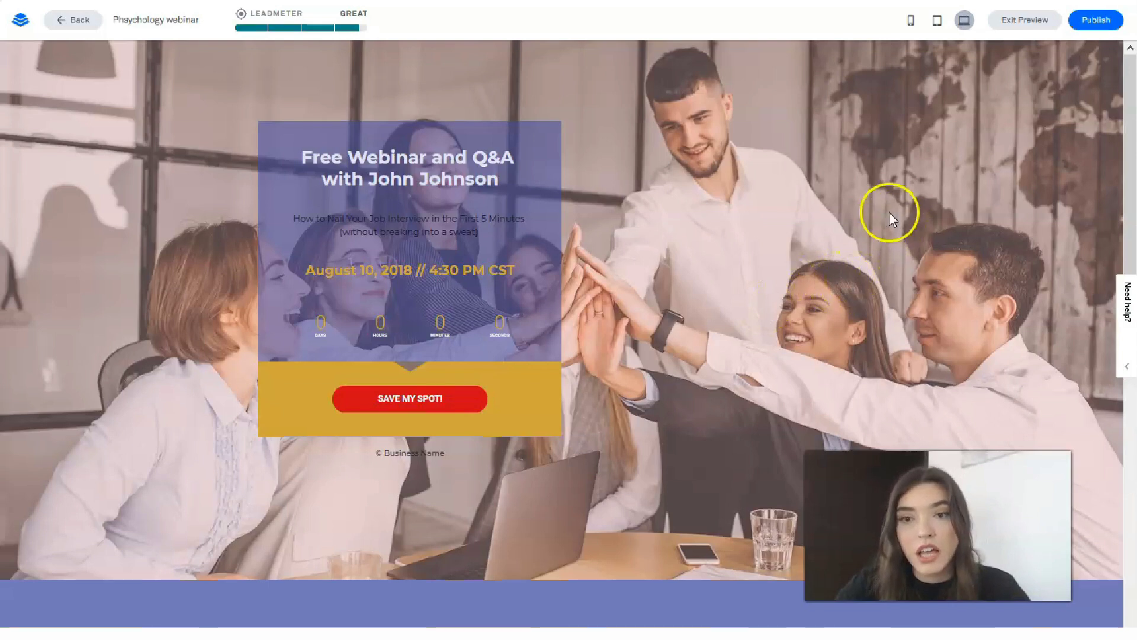
pyautogui.click(937, 24)
pyautogui.moveTo(777, 243); pyautogui.dragTo(794, 228)
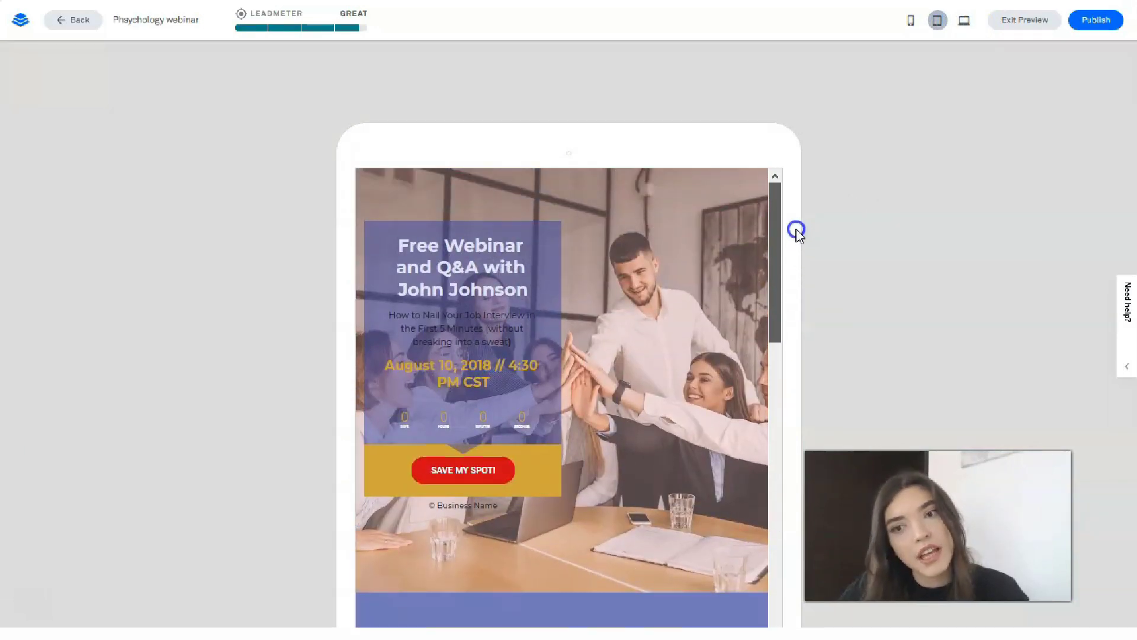
pyautogui.click(909, 21)
pyautogui.moveTo(665, 204); pyautogui.dragTo(657, 435)
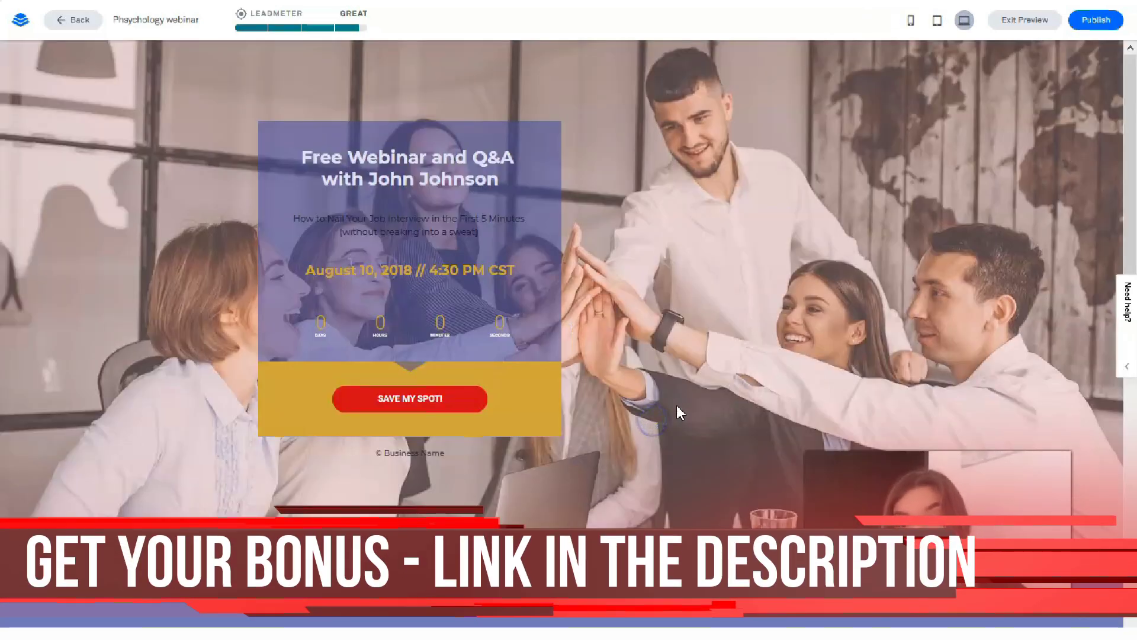